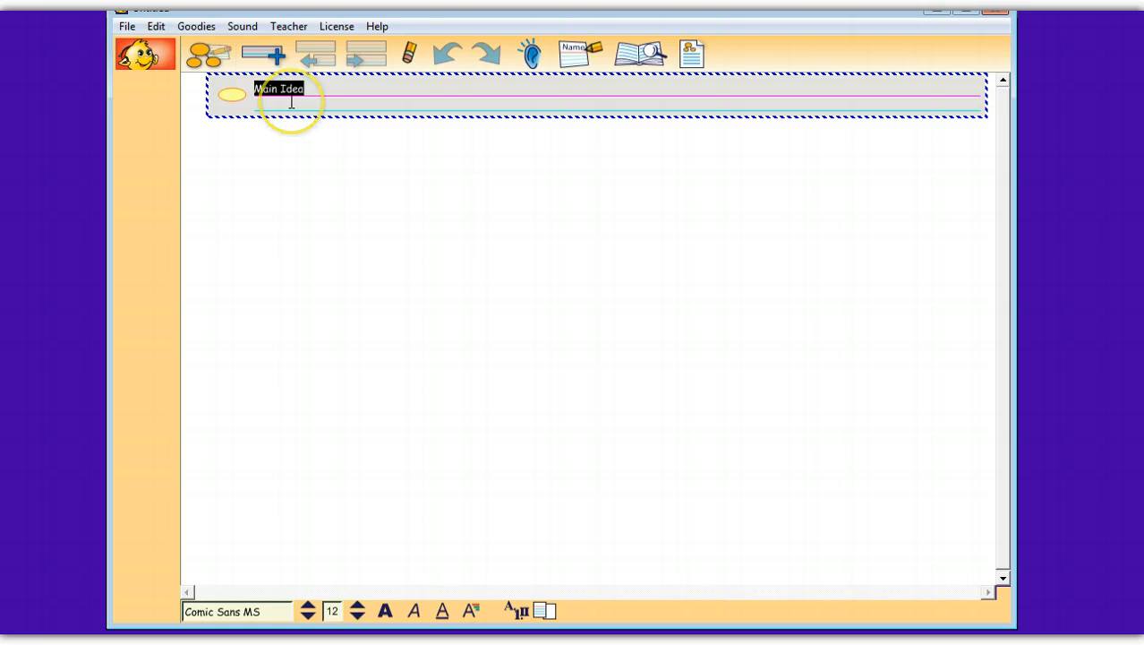
- Name the main idea "My Favorites" and add a topic "sport" indented one level beneath it
text(My Favorites)
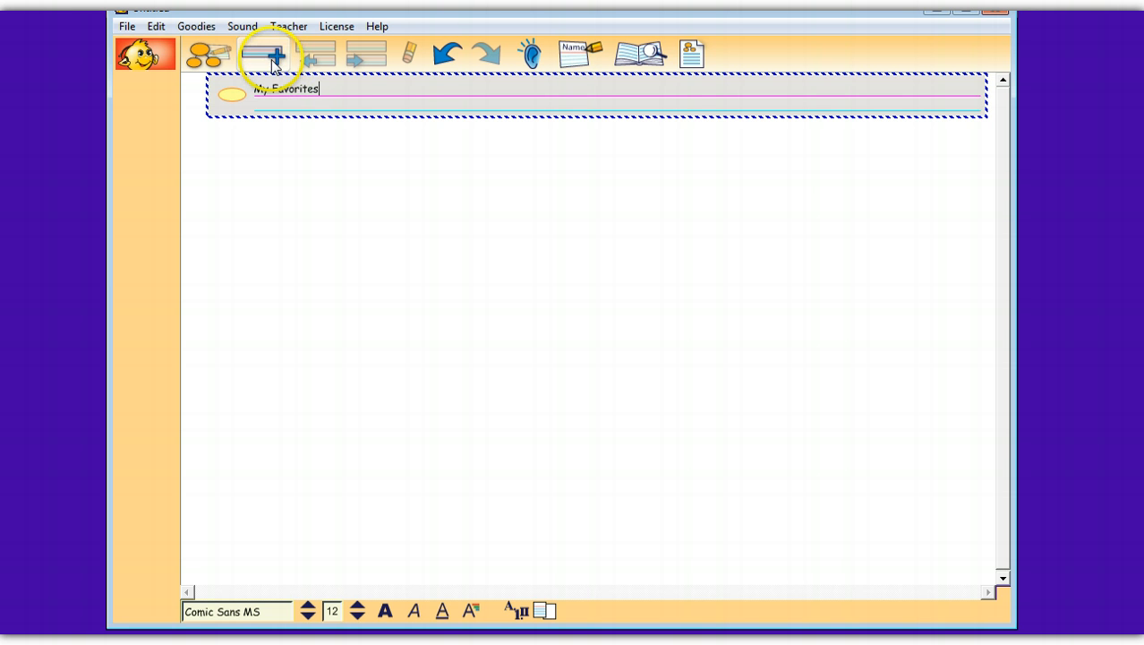
click(274, 63)
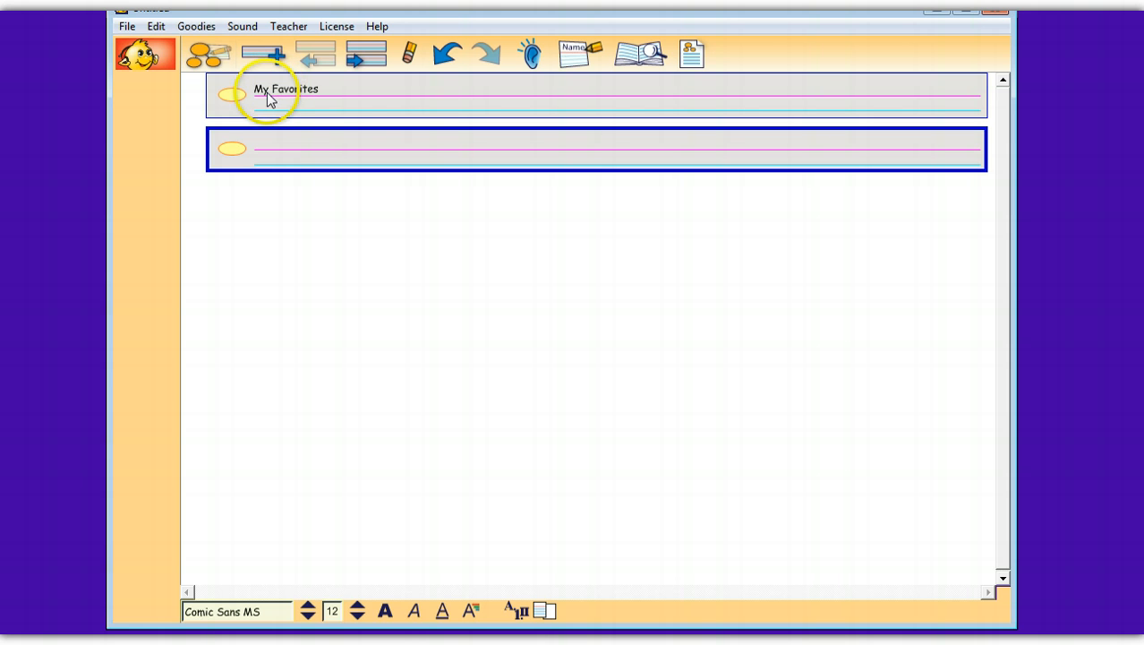
click(274, 140)
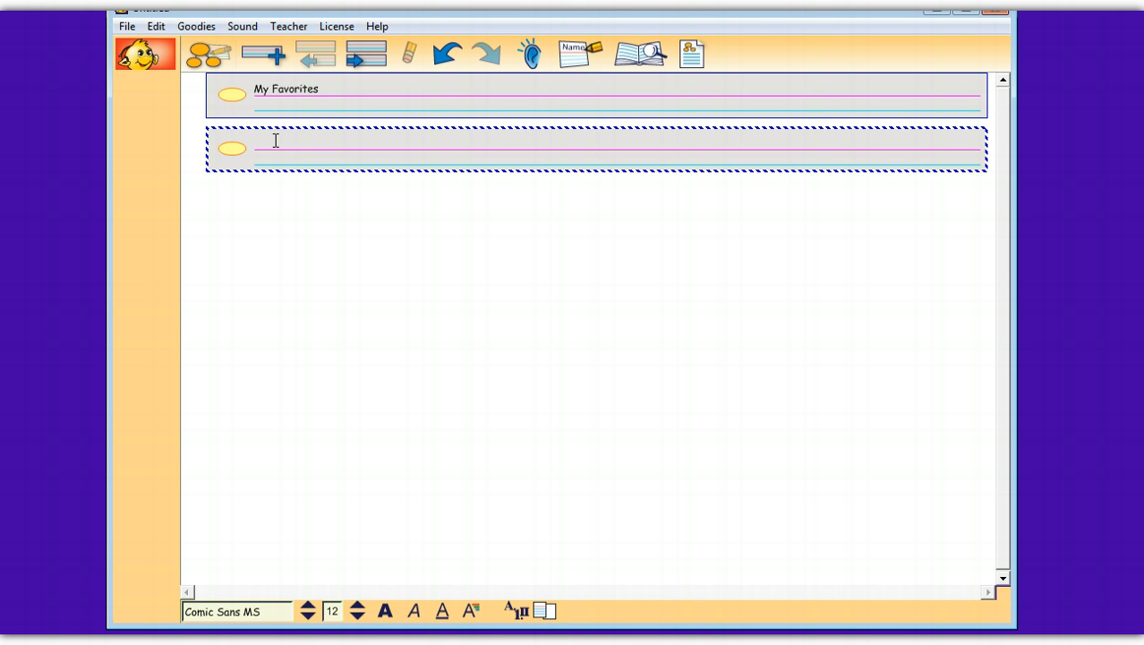
click(359, 64)
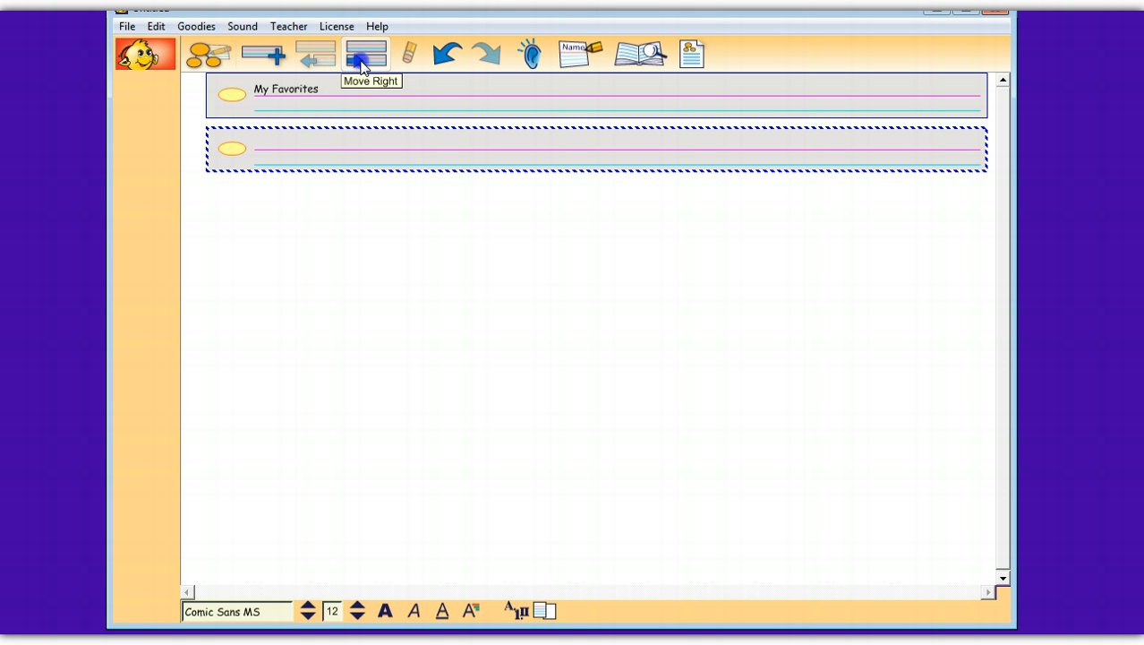
click(362, 67)
click(305, 143)
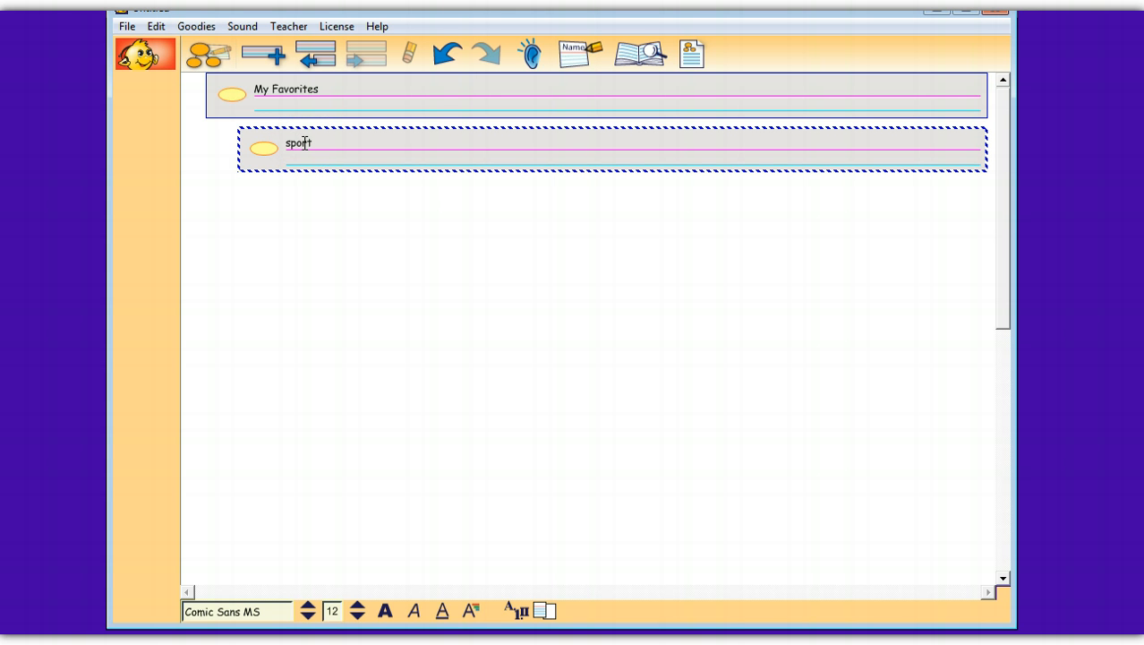
- Add two more topics, "movies" and "books", below sport at the same level
click(265, 54)
click(294, 202)
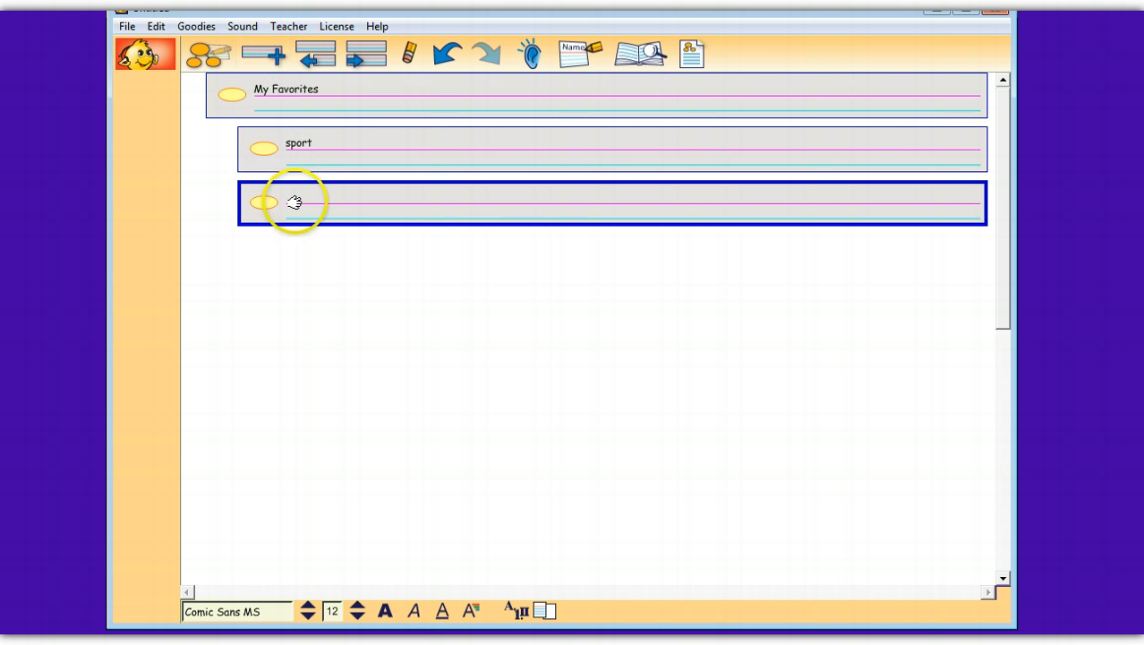
click(297, 193)
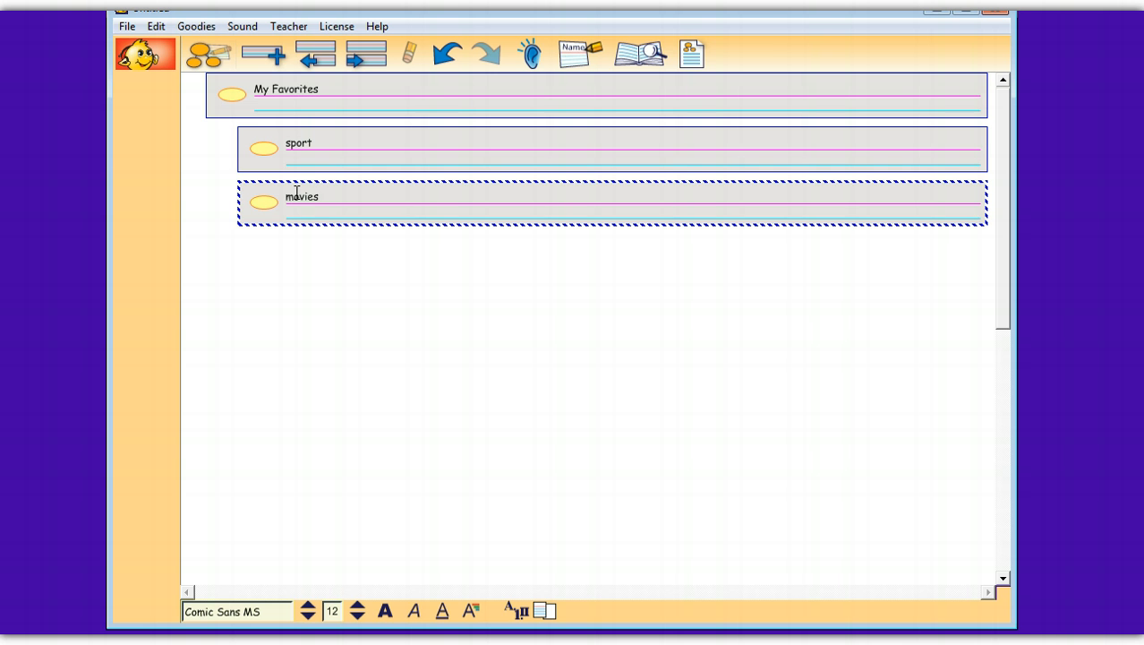
click(269, 55)
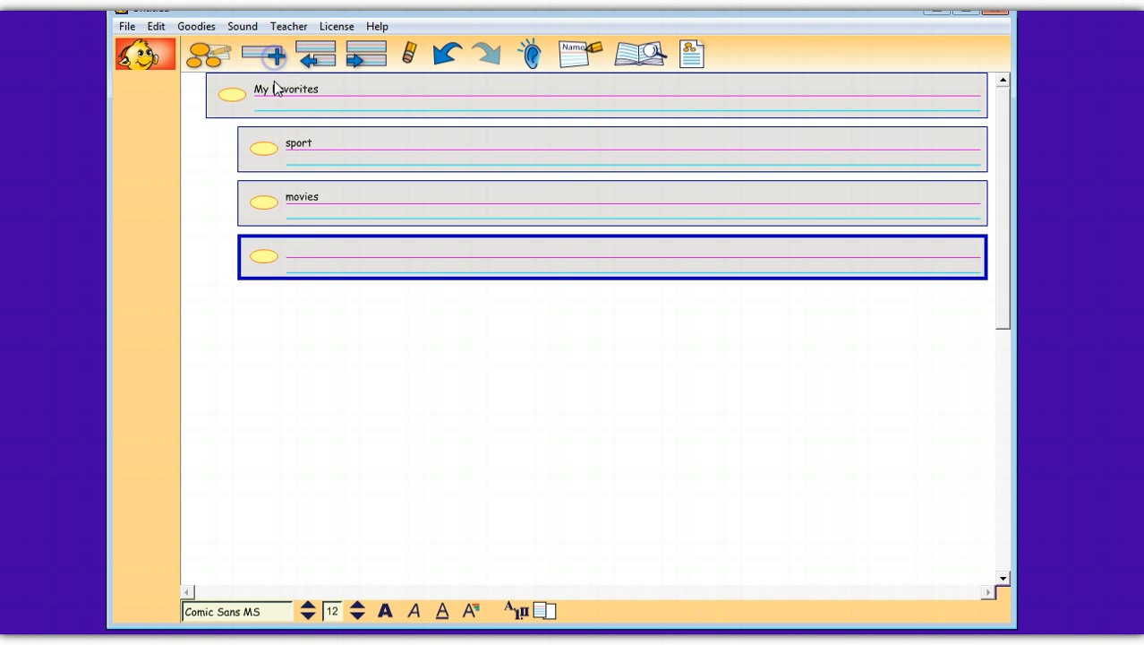
click(297, 242)
text(book)
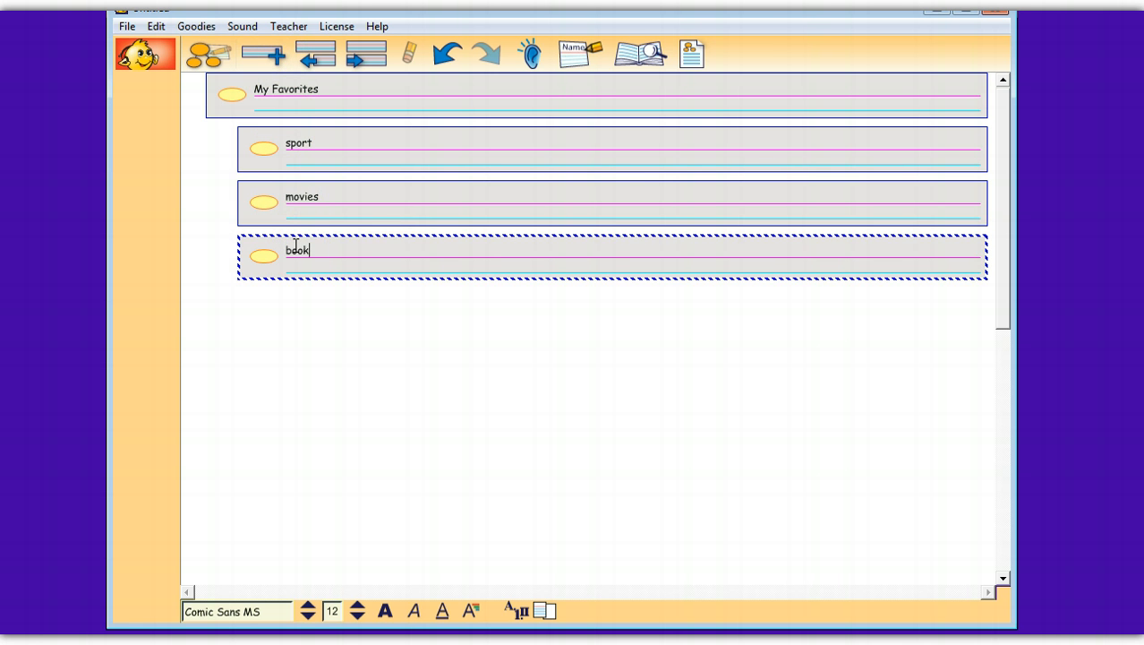
text(s)
- Add another topic named "food" below books at the same level
click(276, 57)
click(300, 308)
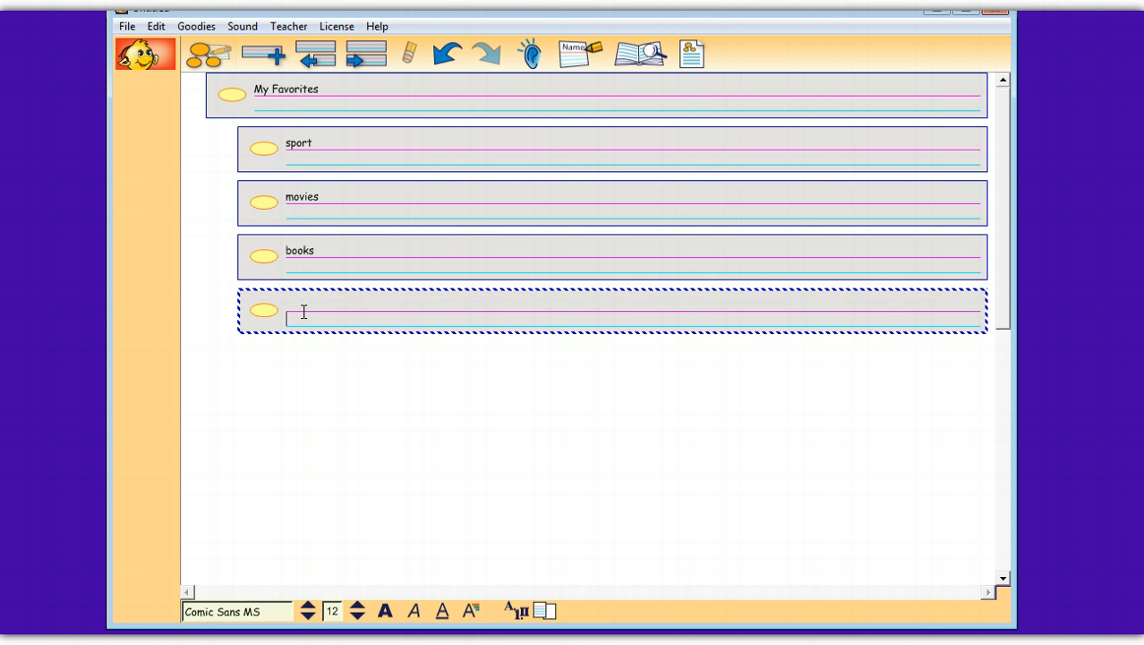
click(303, 307)
text(food)
- Move the food topic between outline levels and return it to the same level as books
click(315, 60)
click(351, 61)
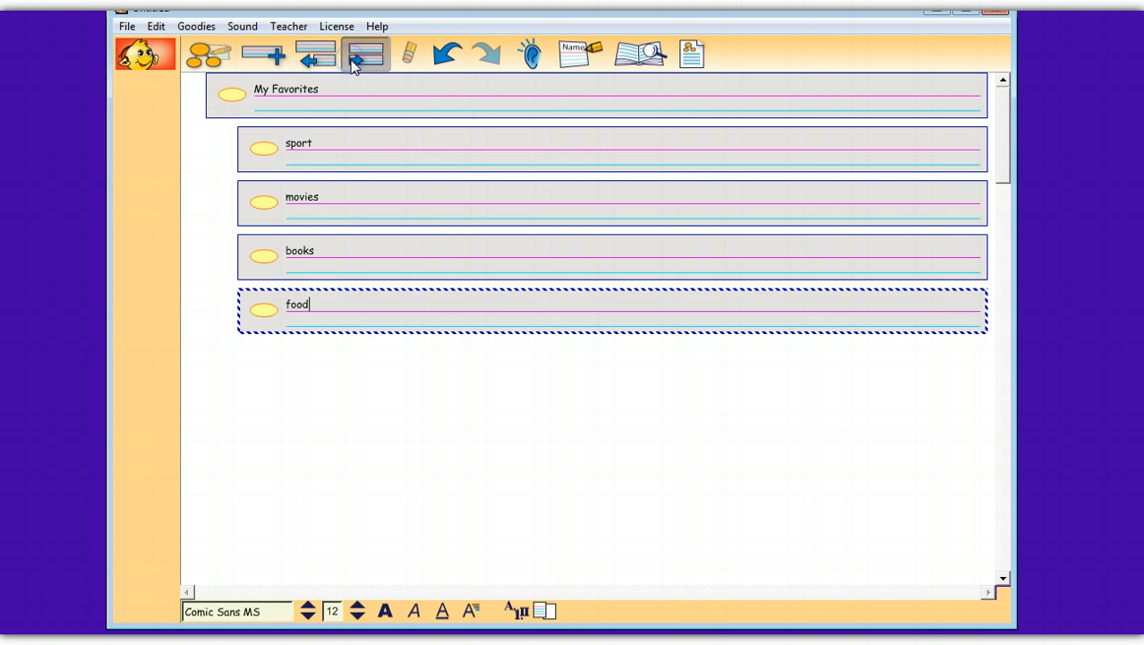
click(354, 65)
click(329, 59)
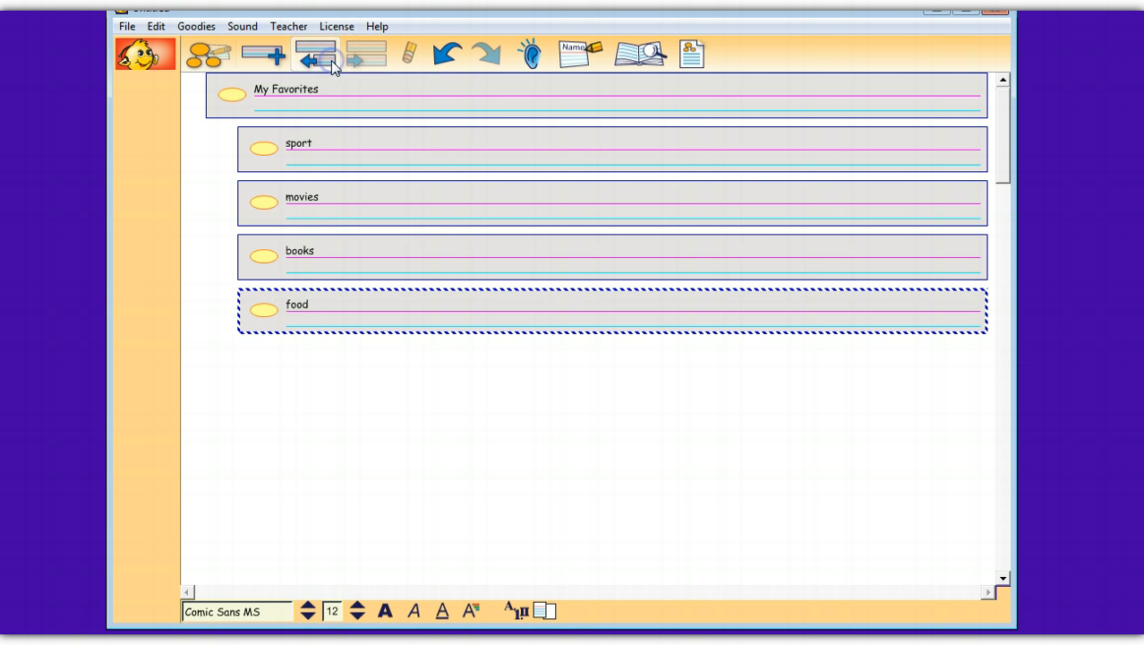
click(370, 302)
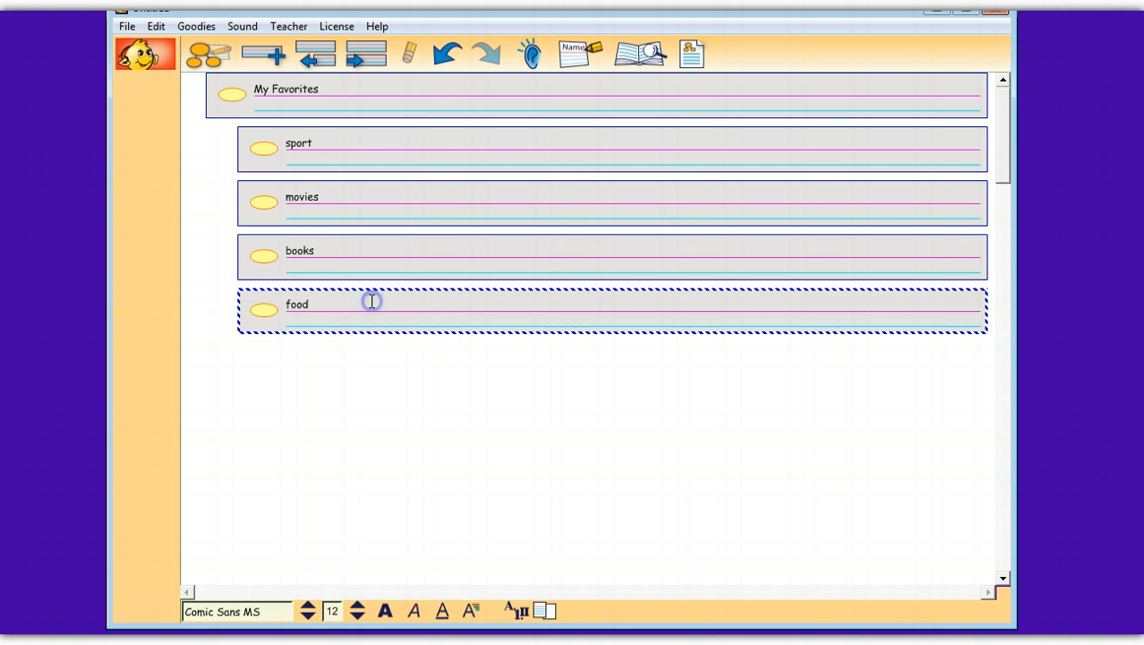
click(359, 106)
click(405, 59)
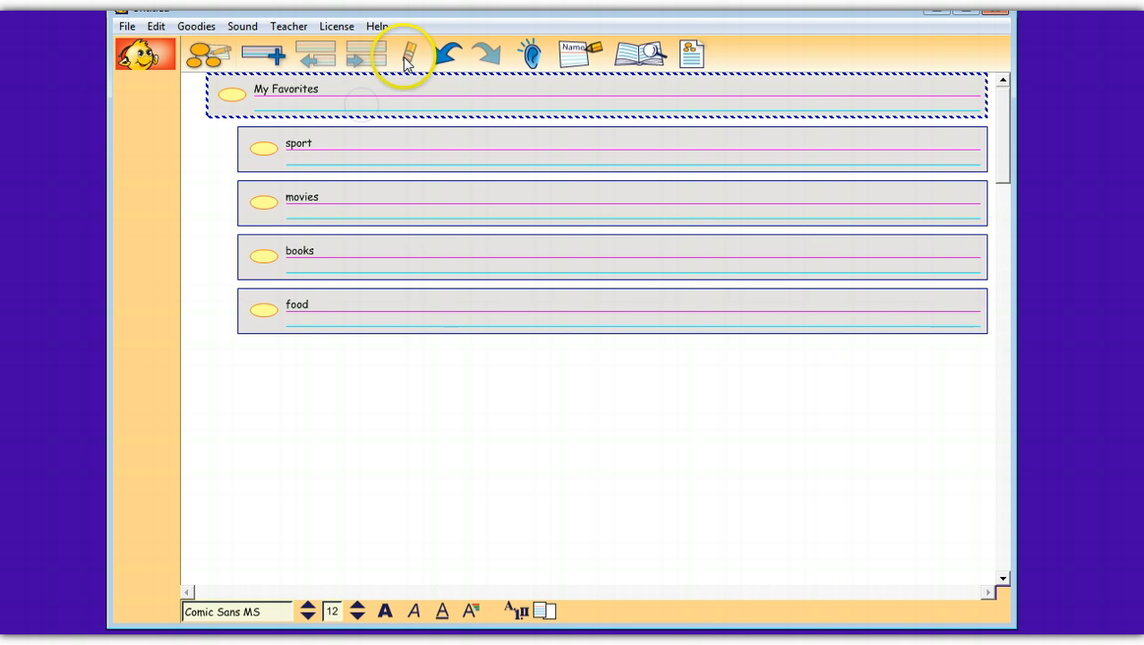
click(238, 97)
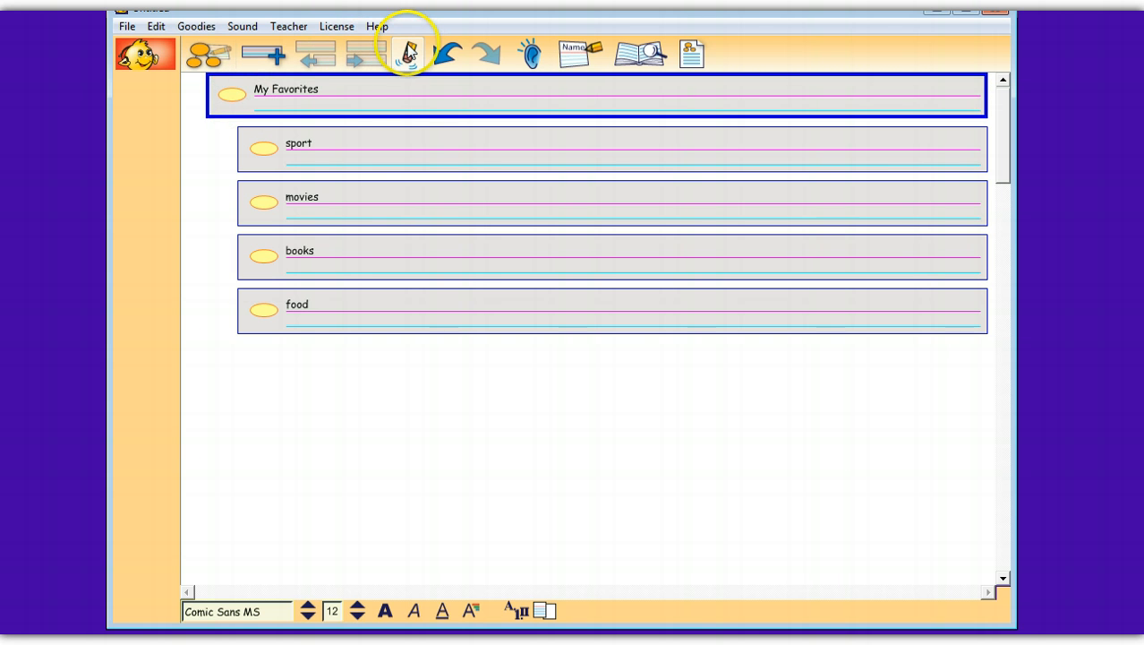
click(368, 143)
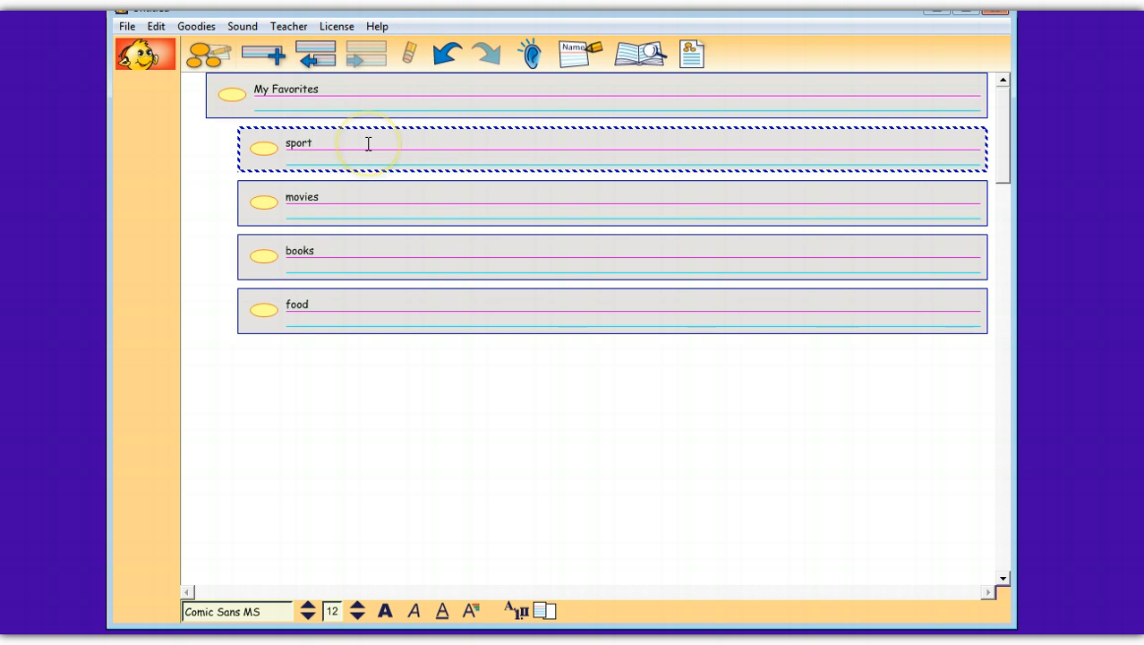
click(341, 84)
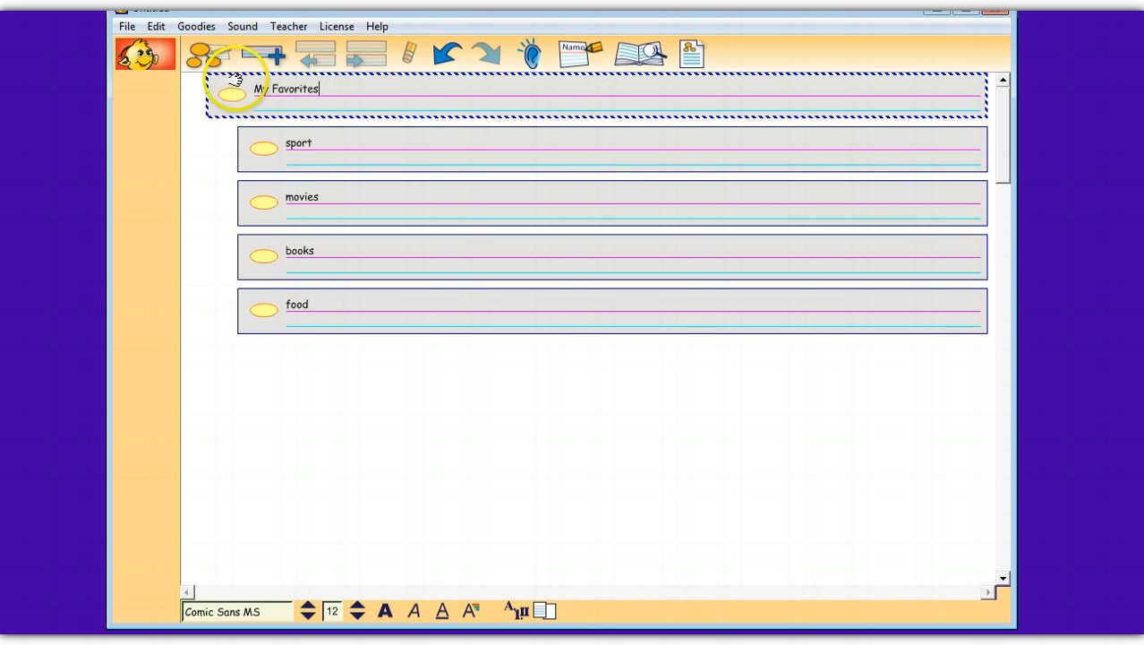
- Delete the whole sport topic and undo the deletion
click(331, 130)
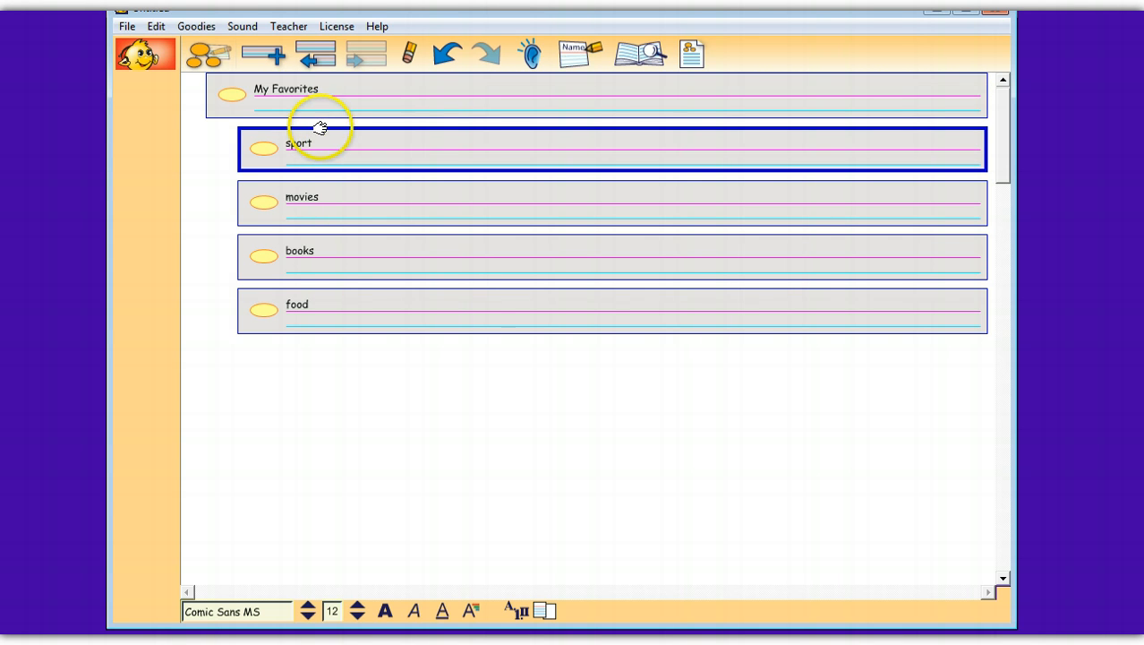
click(407, 55)
click(445, 56)
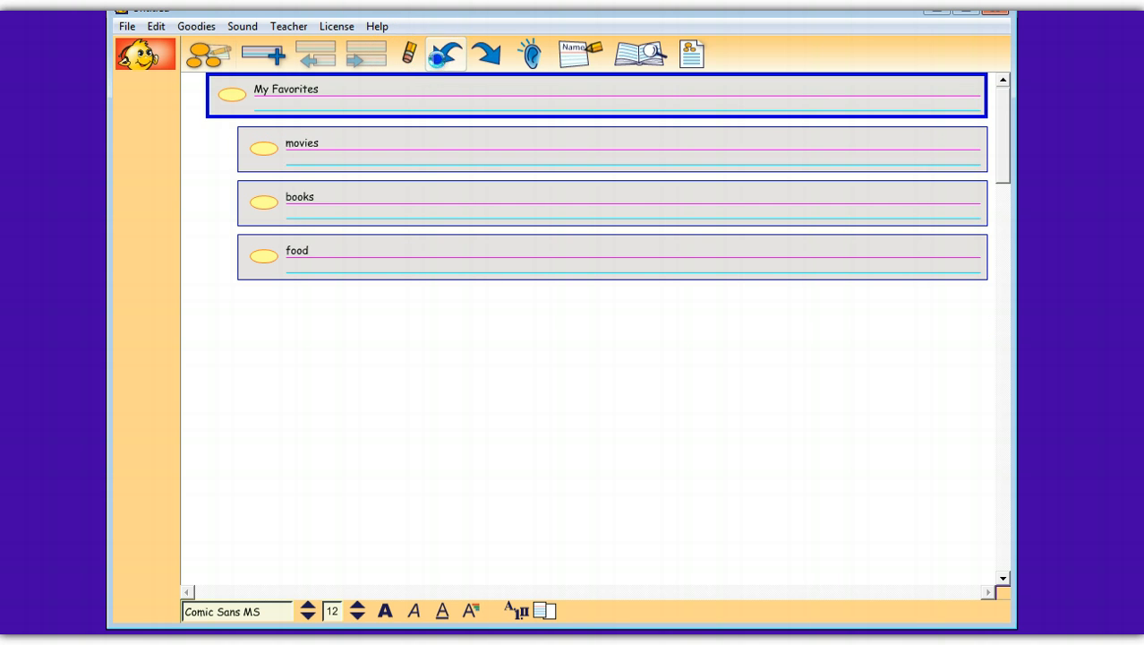
click(371, 84)
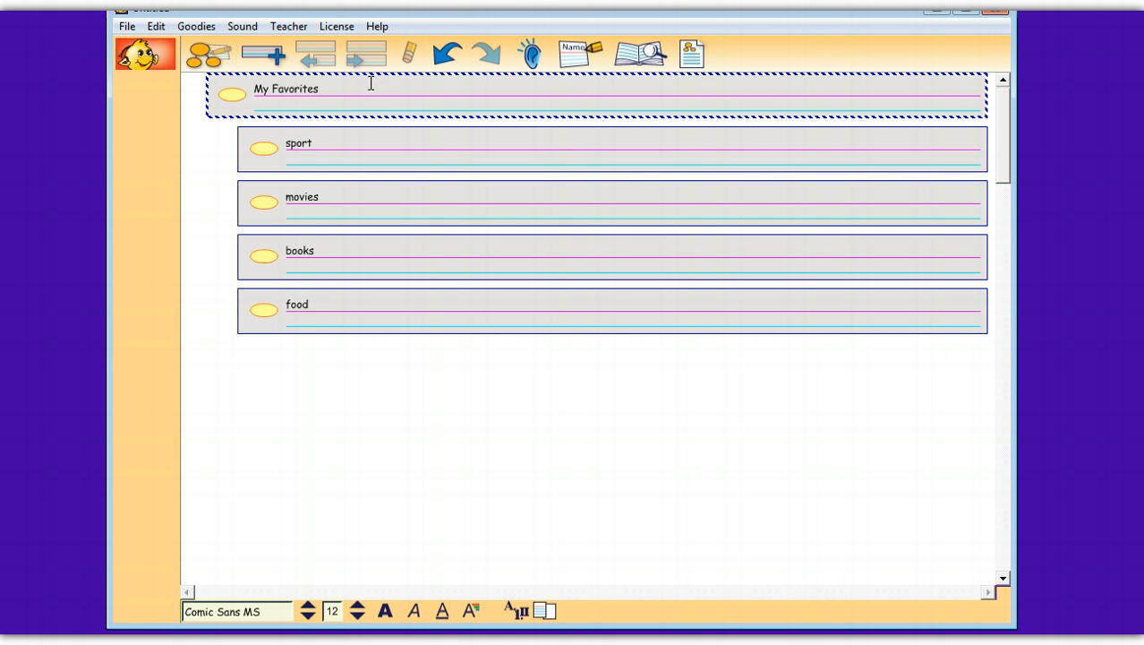
click(359, 87)
click(351, 130)
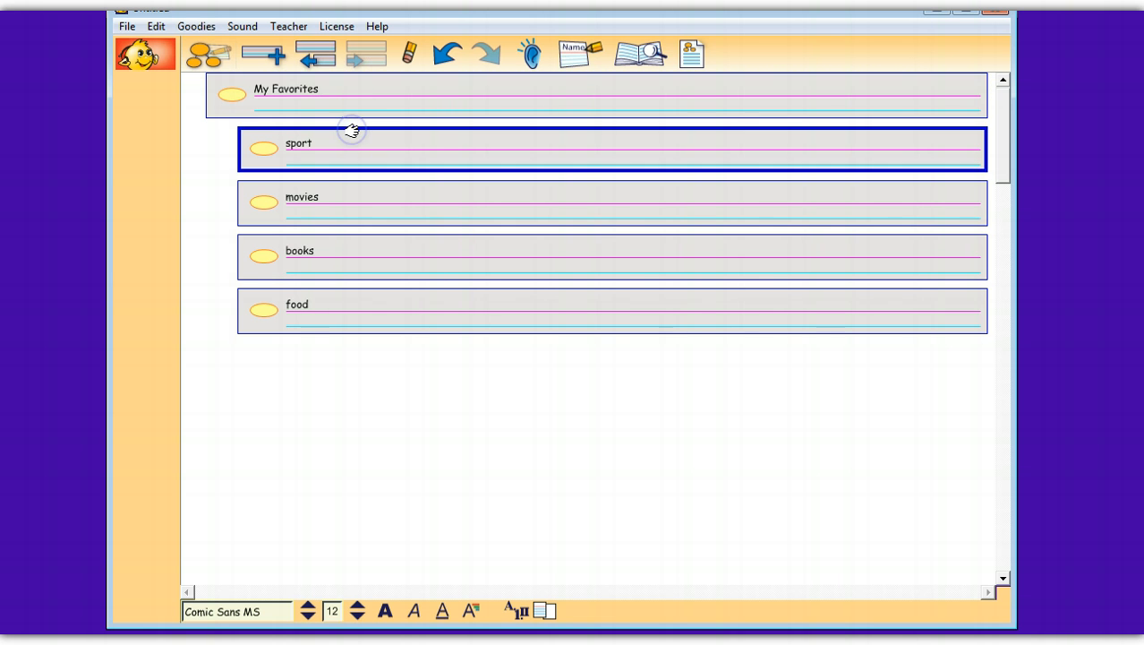
click(322, 89)
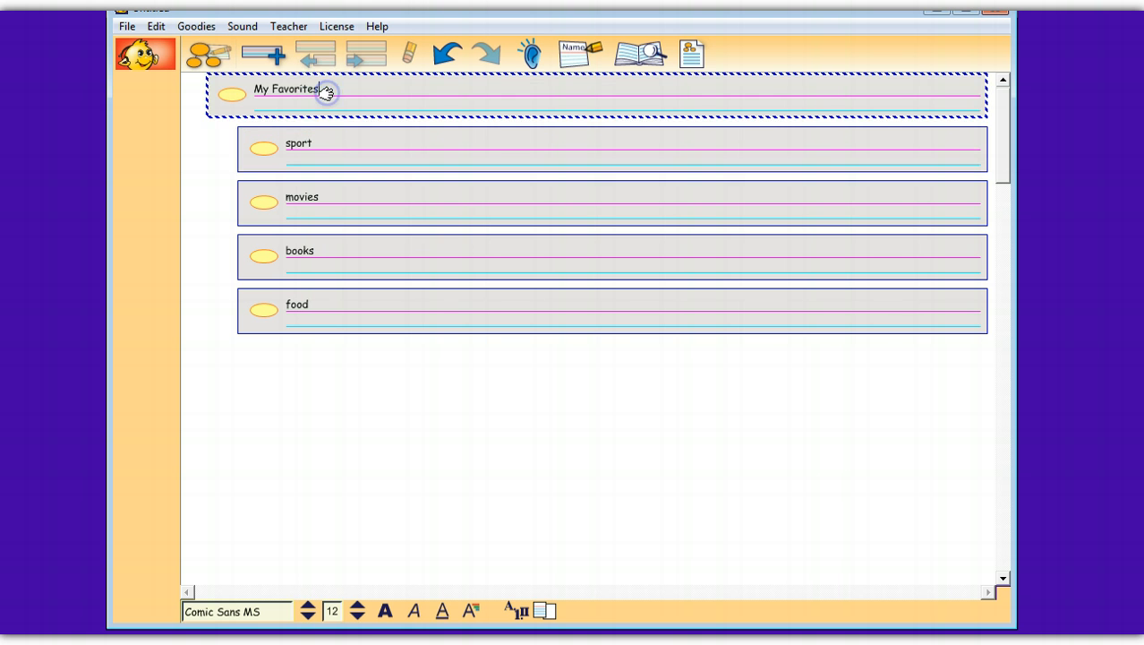
click(357, 606)
click(357, 606)
click(385, 611)
- Increase the sport topic's font size to 14 and set it back to 12
click(319, 129)
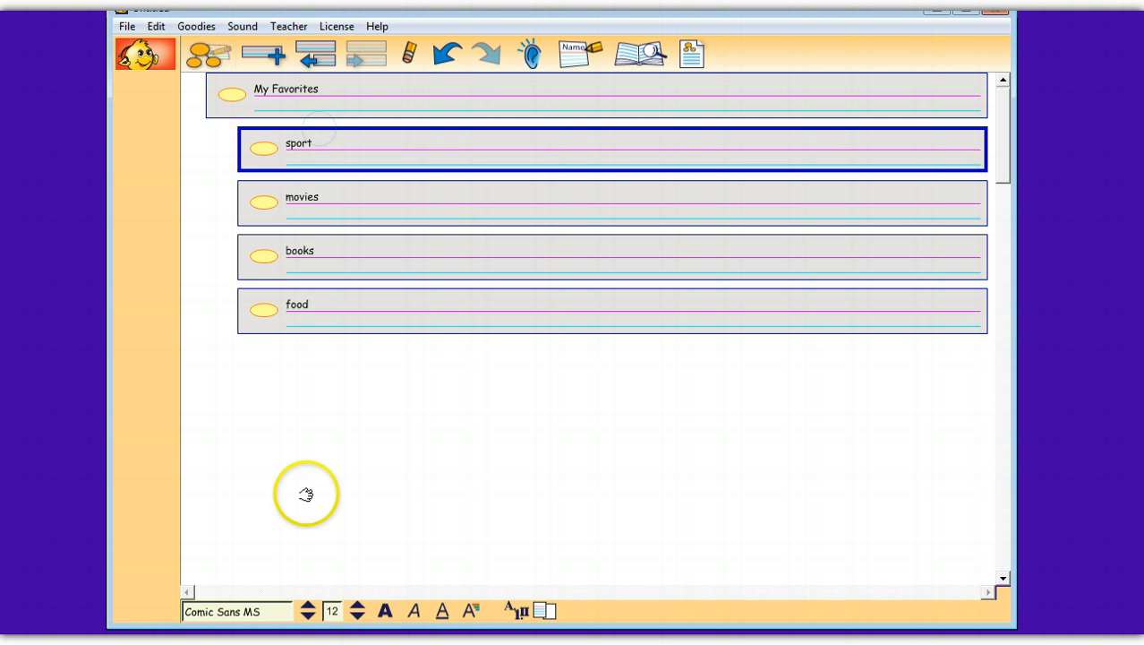
click(356, 607)
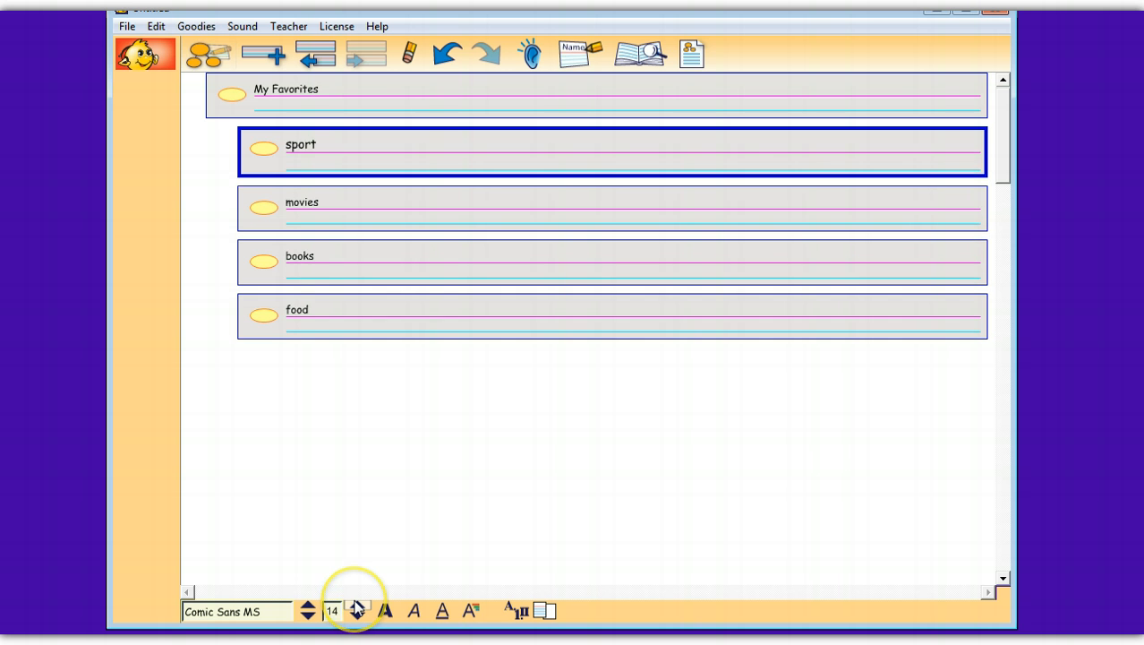
click(358, 616)
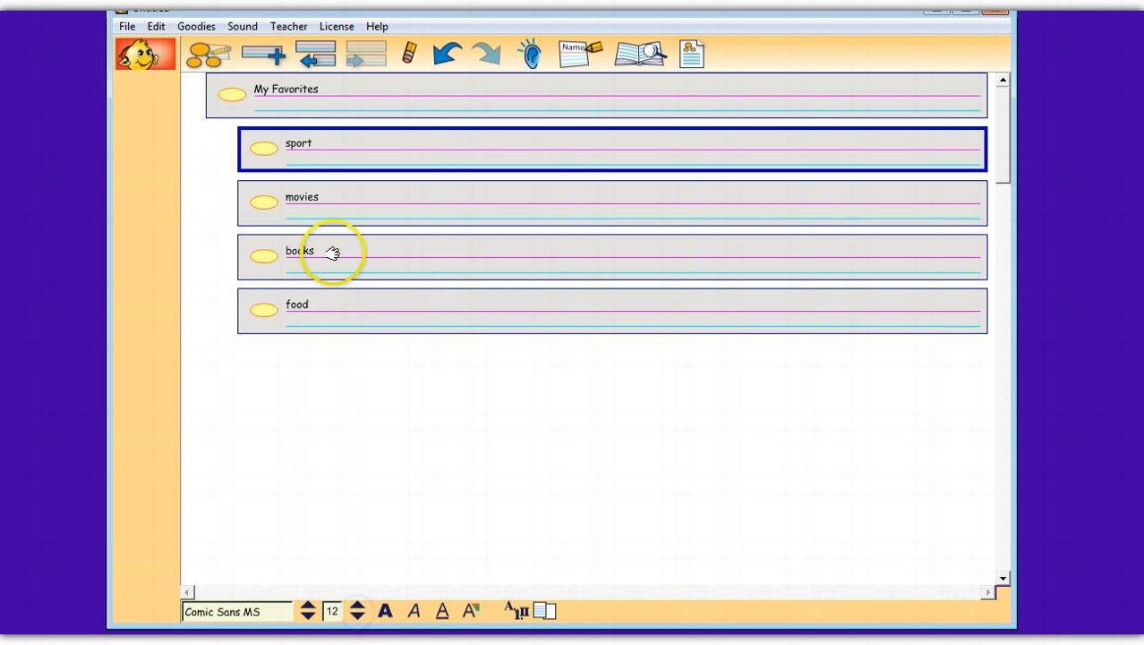
- Make the sport topic's text bold, italic, underlined and blue
click(339, 99)
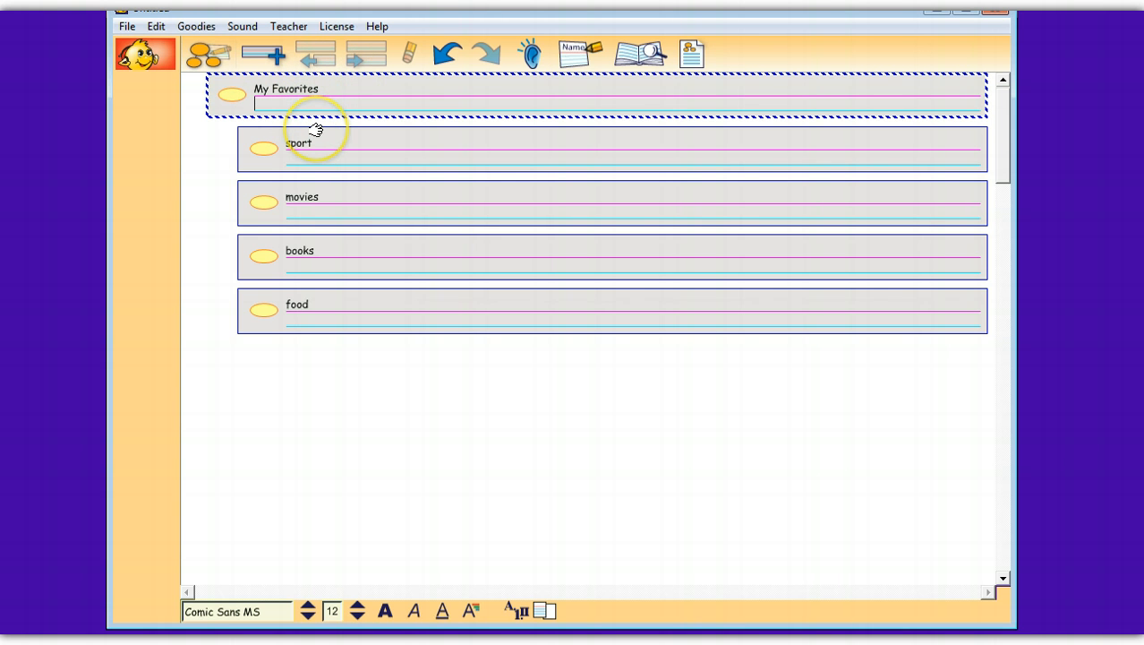
click(315, 130)
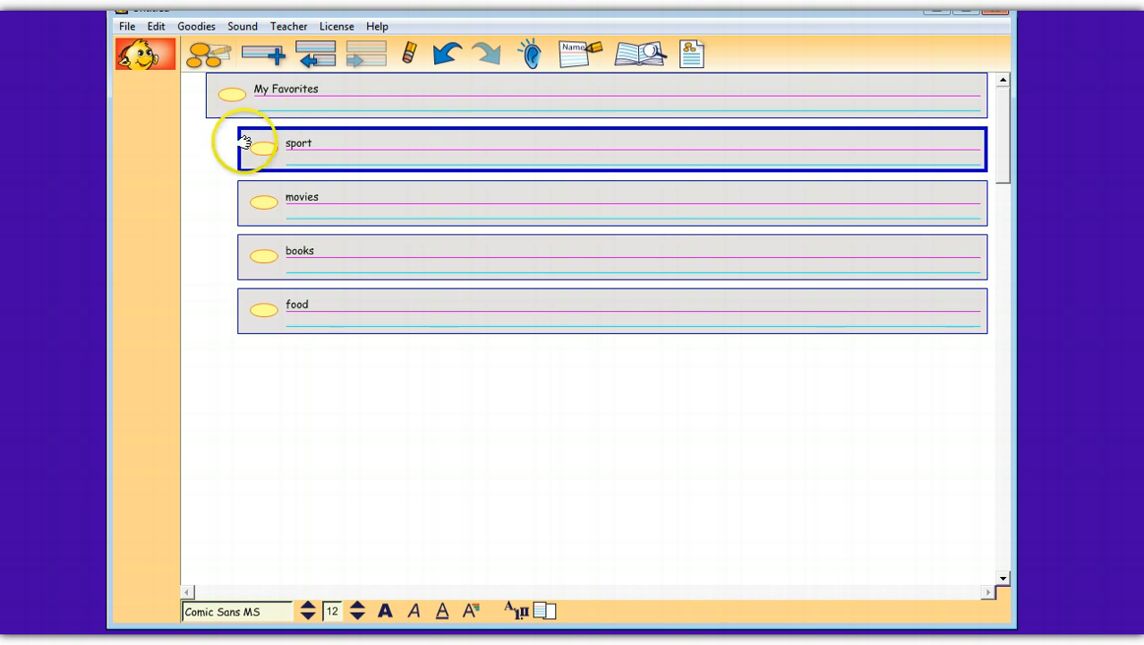
click(383, 611)
click(414, 610)
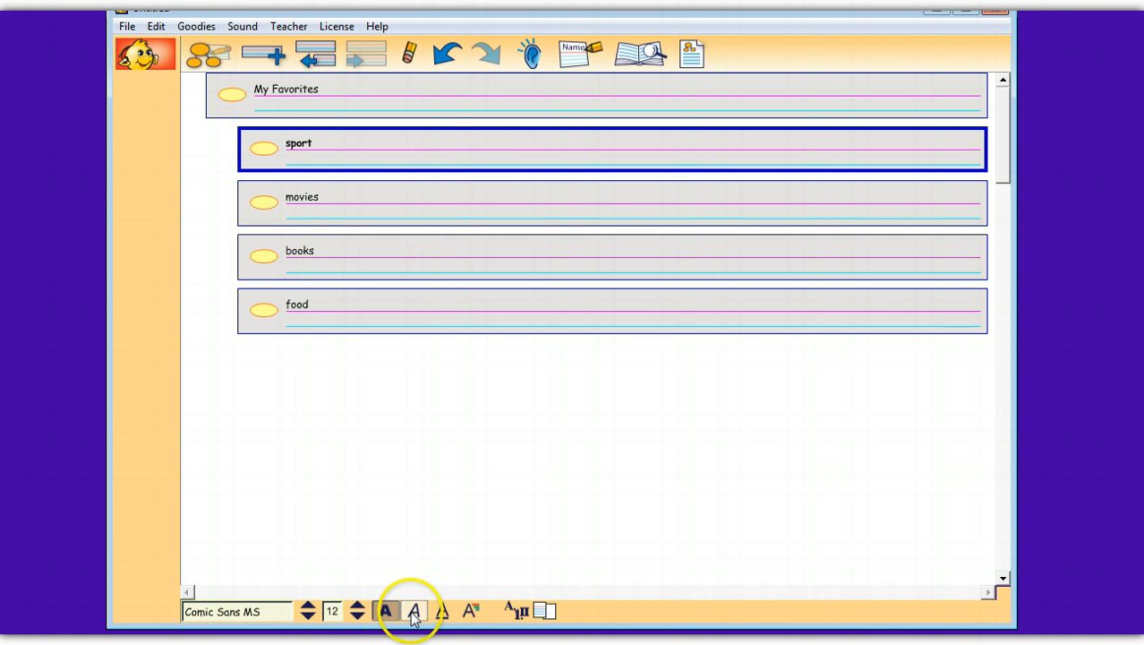
click(442, 612)
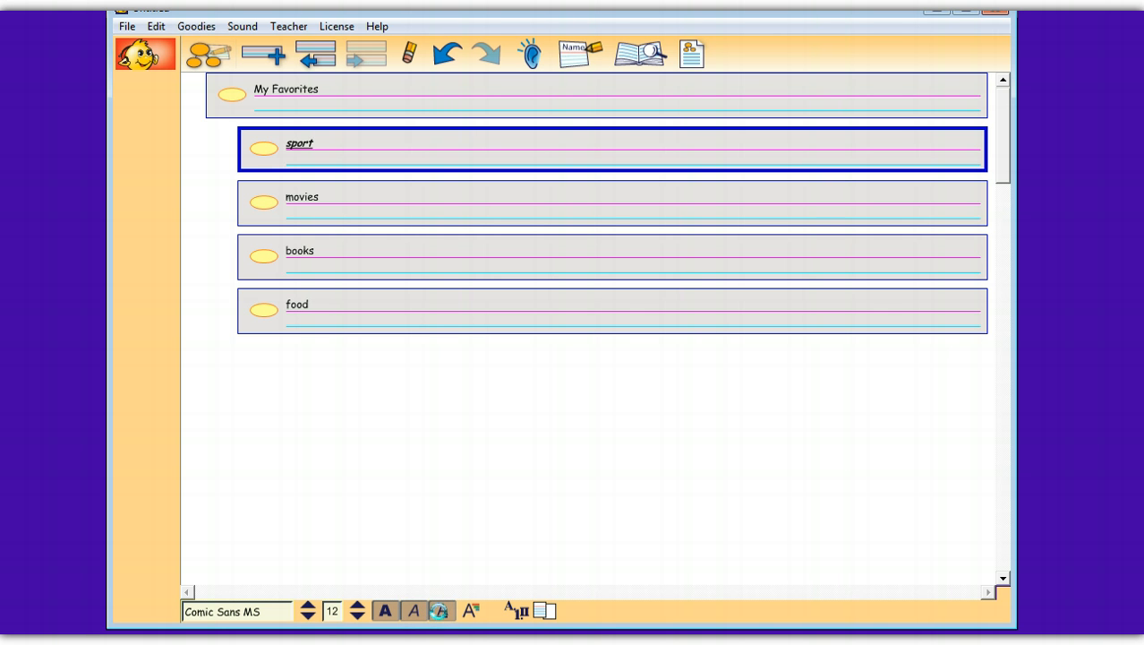
click(470, 610)
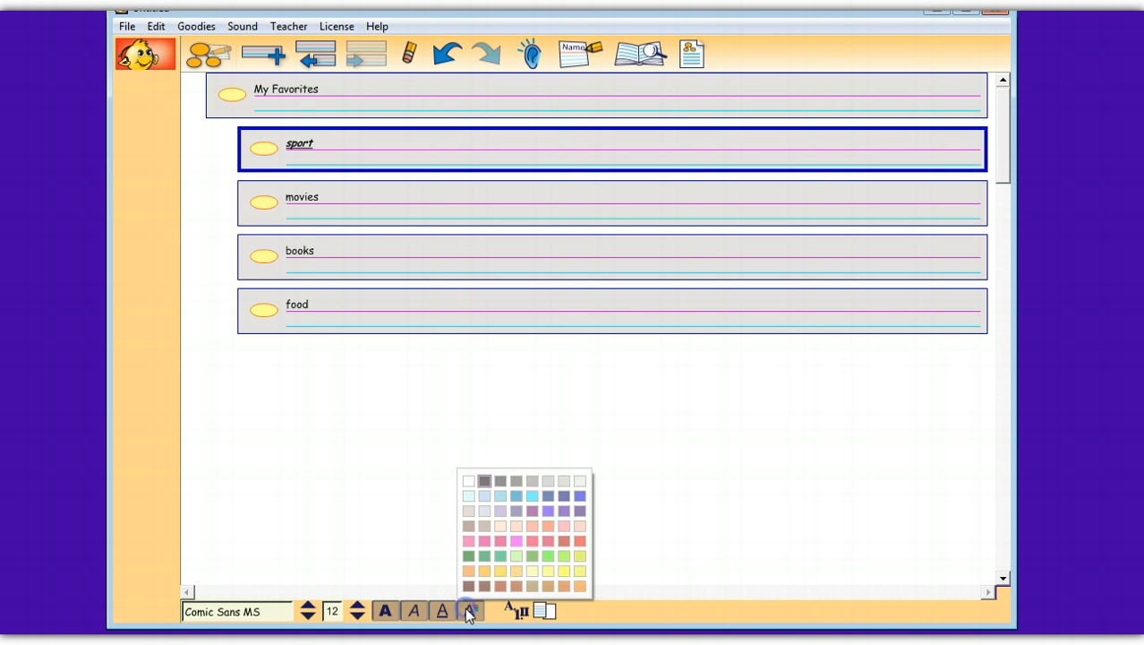
click(548, 495)
- Toggle the paper background behind the topics off and back on twice
click(519, 613)
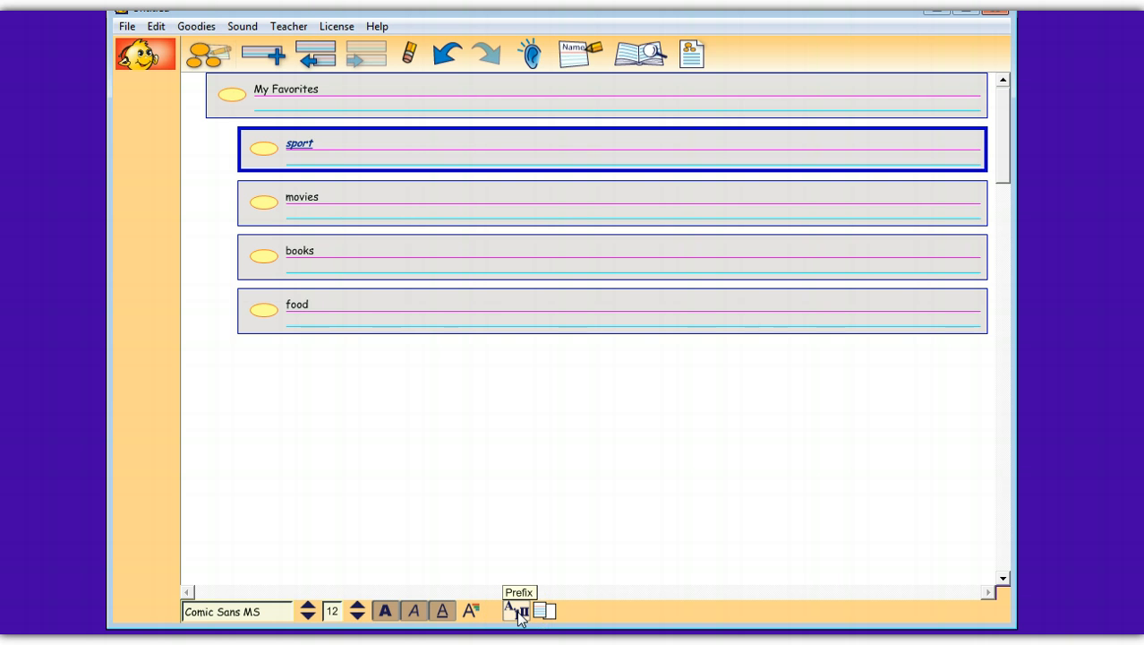
click(538, 616)
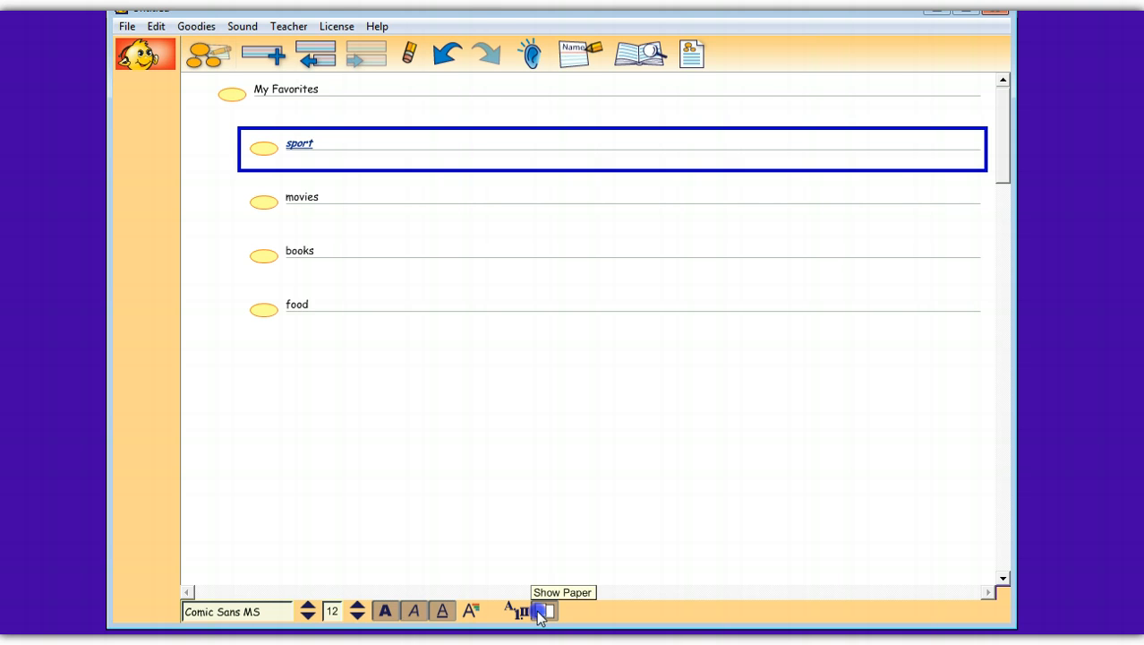
click(540, 616)
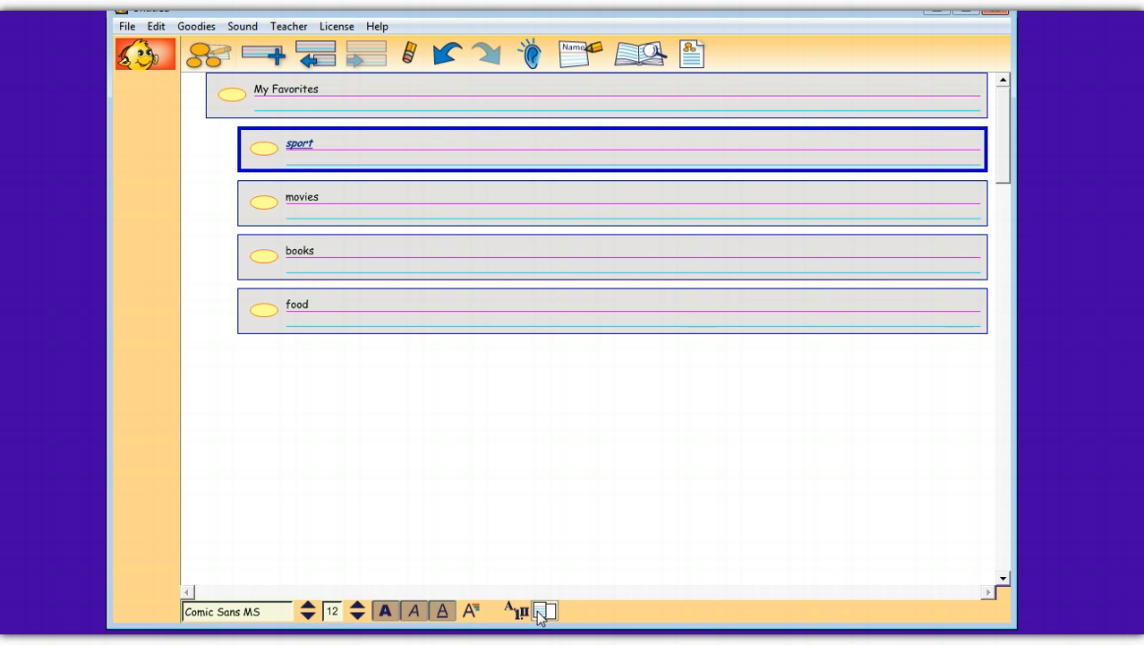
click(539, 616)
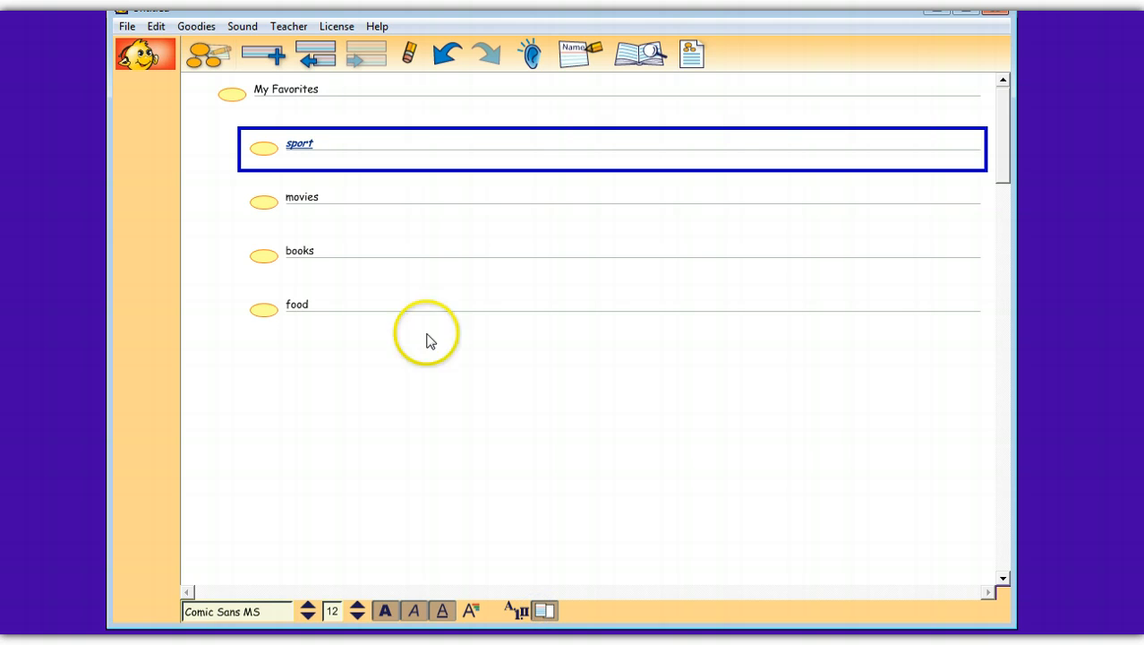
click(545, 609)
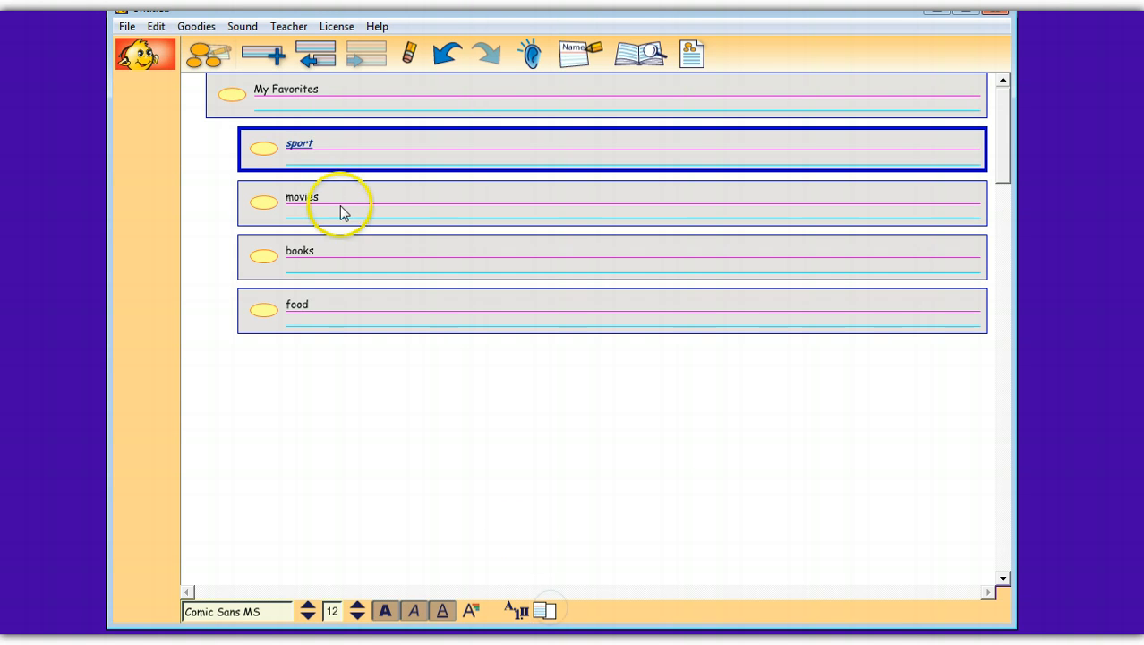
- Switch to the picture view and change the books symbol to the open book
click(209, 56)
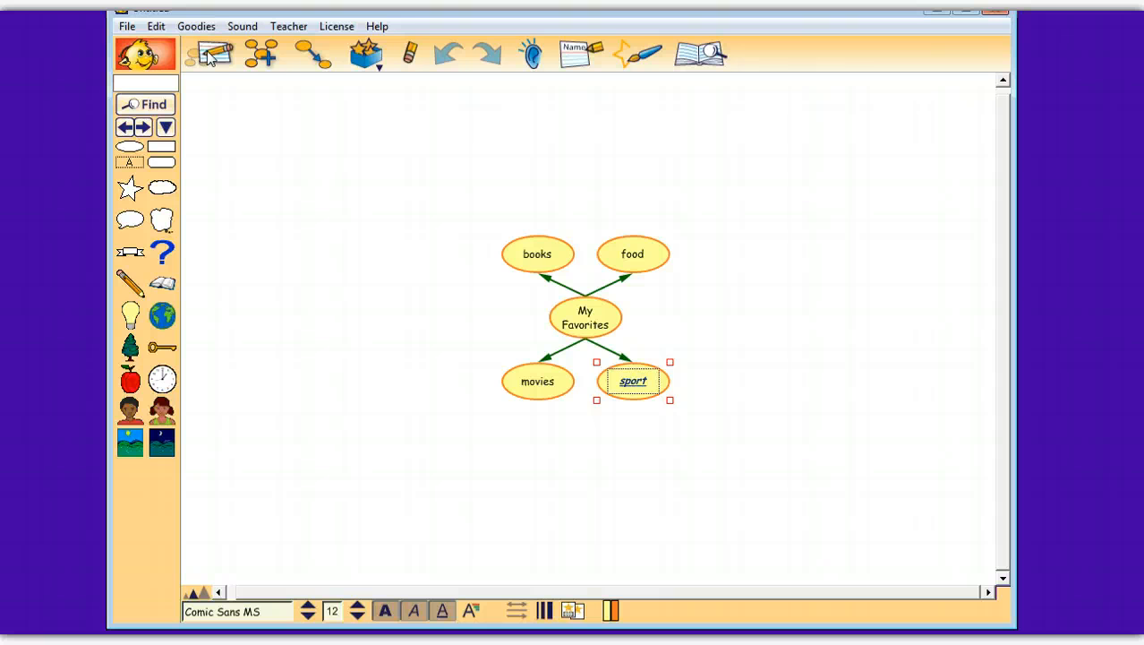
click(550, 248)
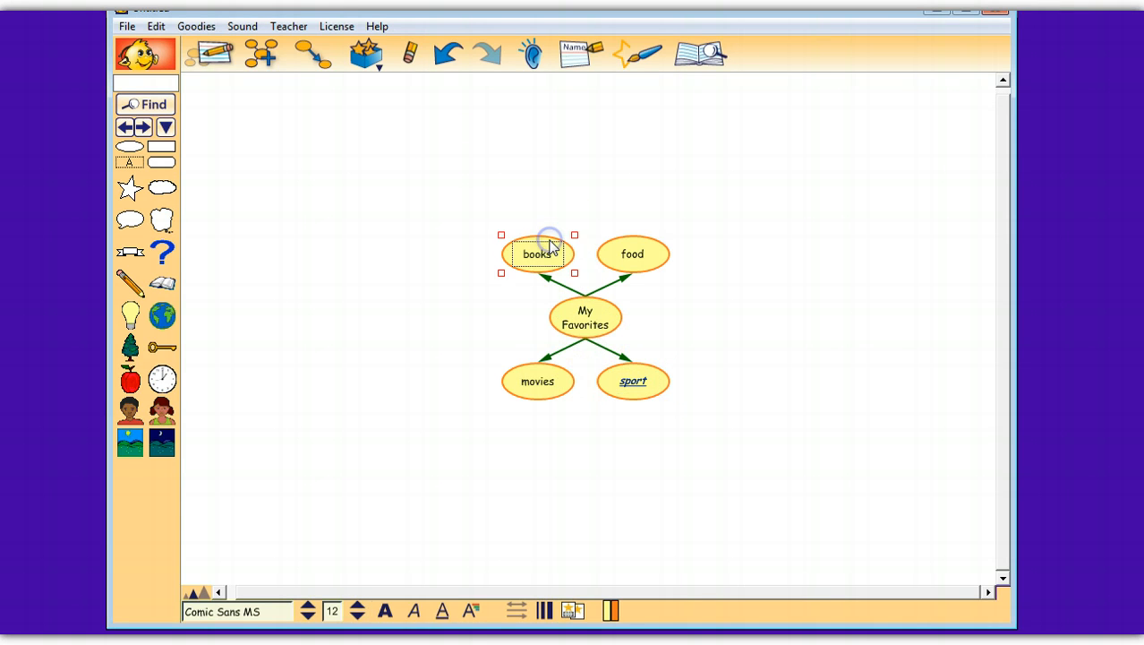
click(162, 284)
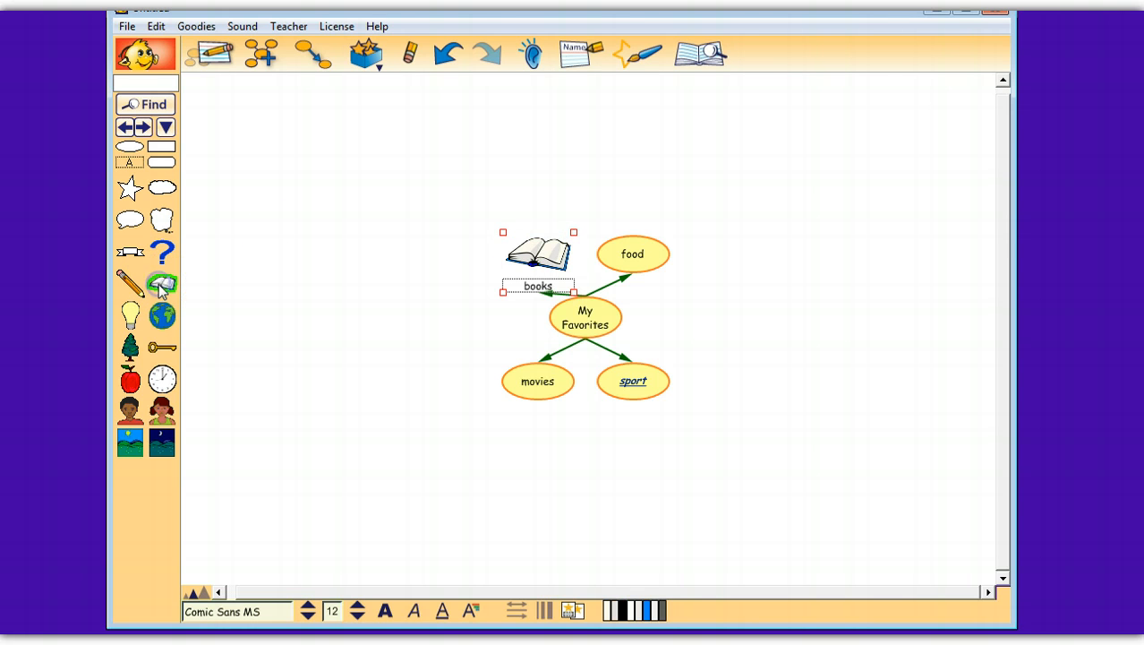
- Search the symbols for "food" and change the food symbol to the grocery bag
click(644, 243)
click(166, 84)
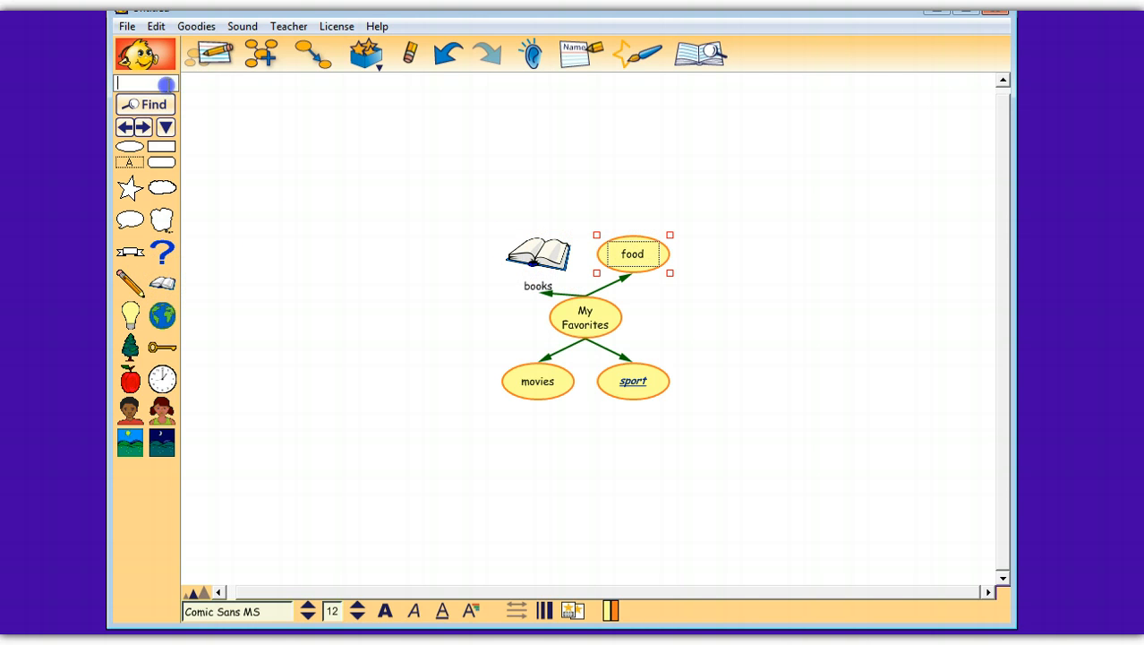
text(food)
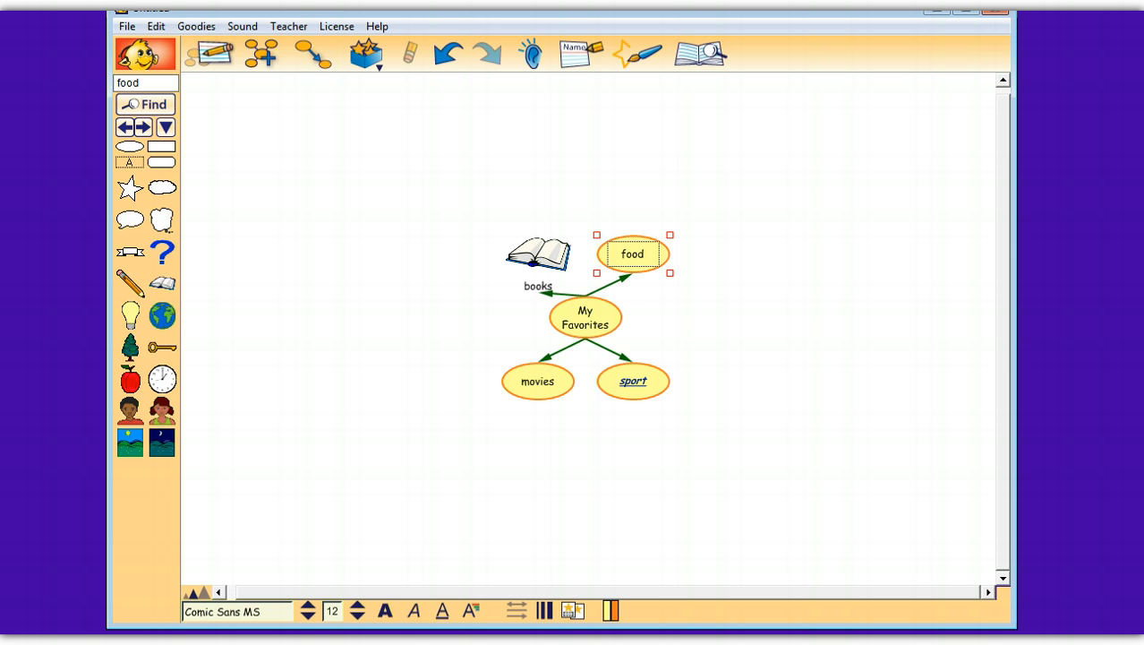
click(148, 104)
click(135, 186)
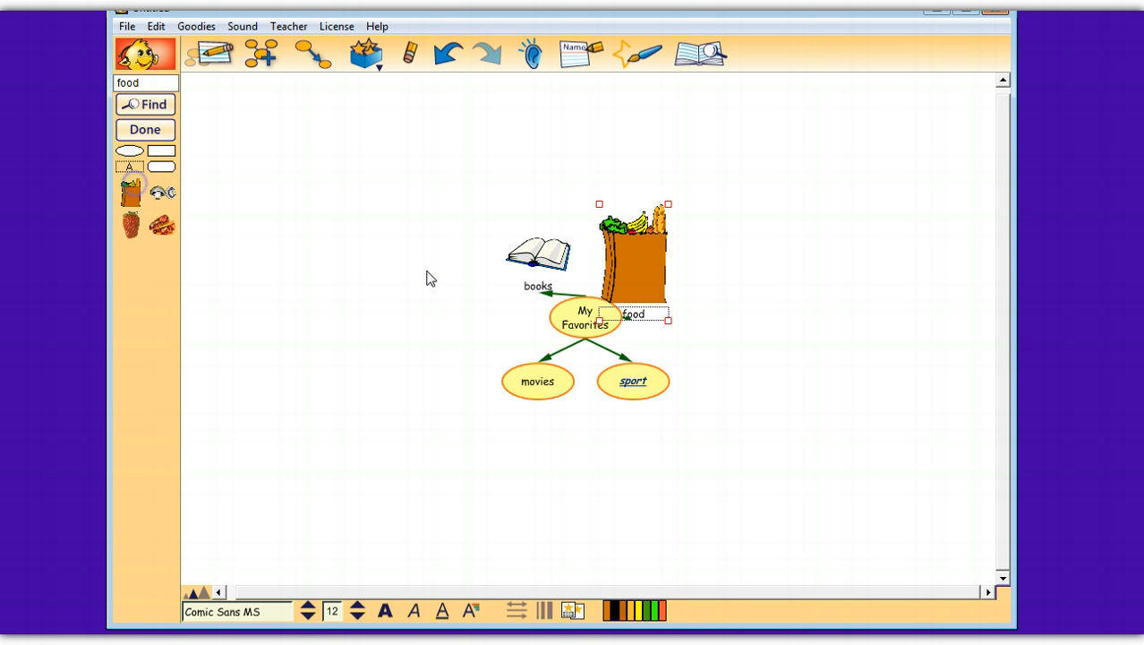
- Spread the books and food symbols outward from My Favorites, and return to the beginning of the written outline
drag(528, 257, 414, 222)
drag(625, 260, 714, 184)
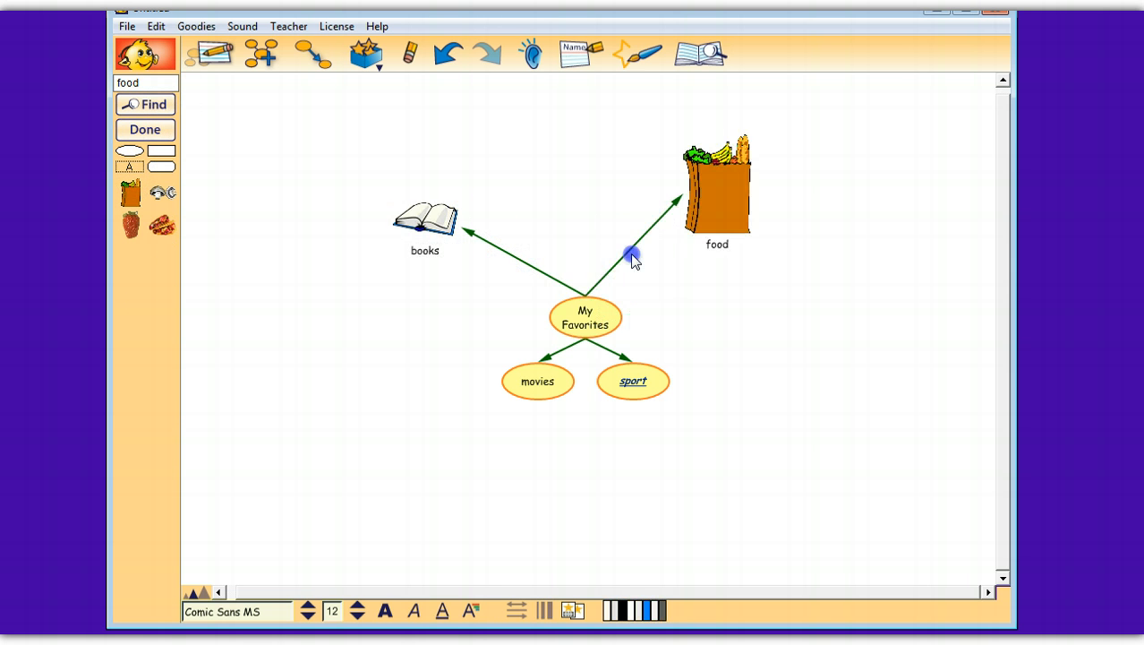
click(216, 59)
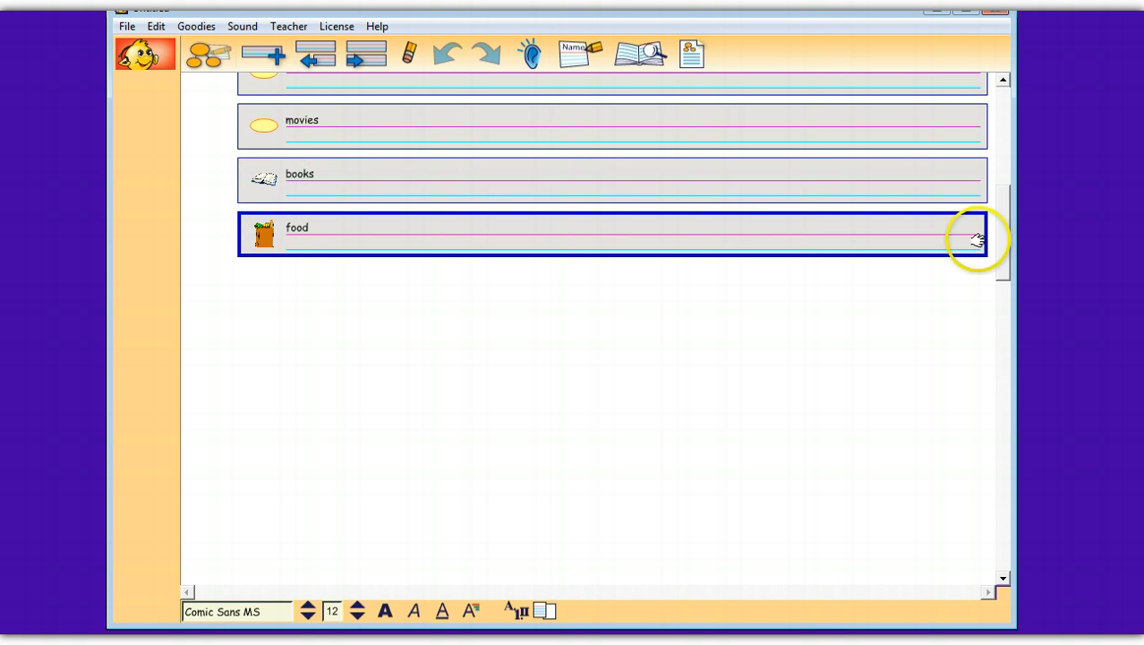
drag(1004, 251, 999, 146)
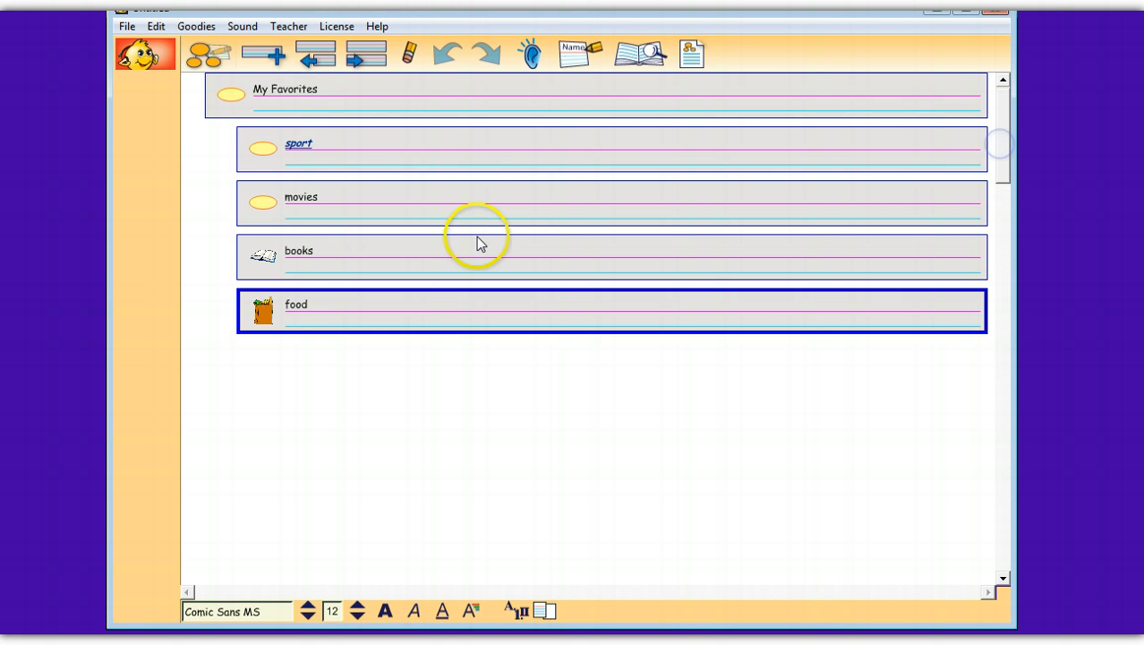
- Promote the sport topic to the main level, and move its symbol farther from movies in the picture view
click(344, 134)
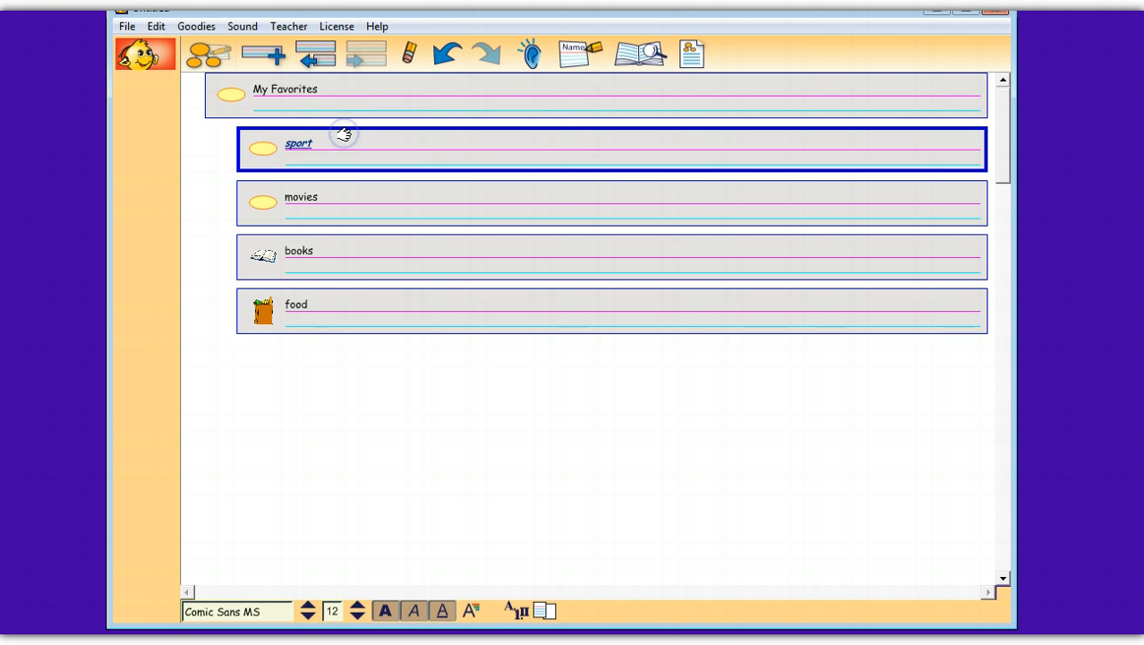
click(318, 63)
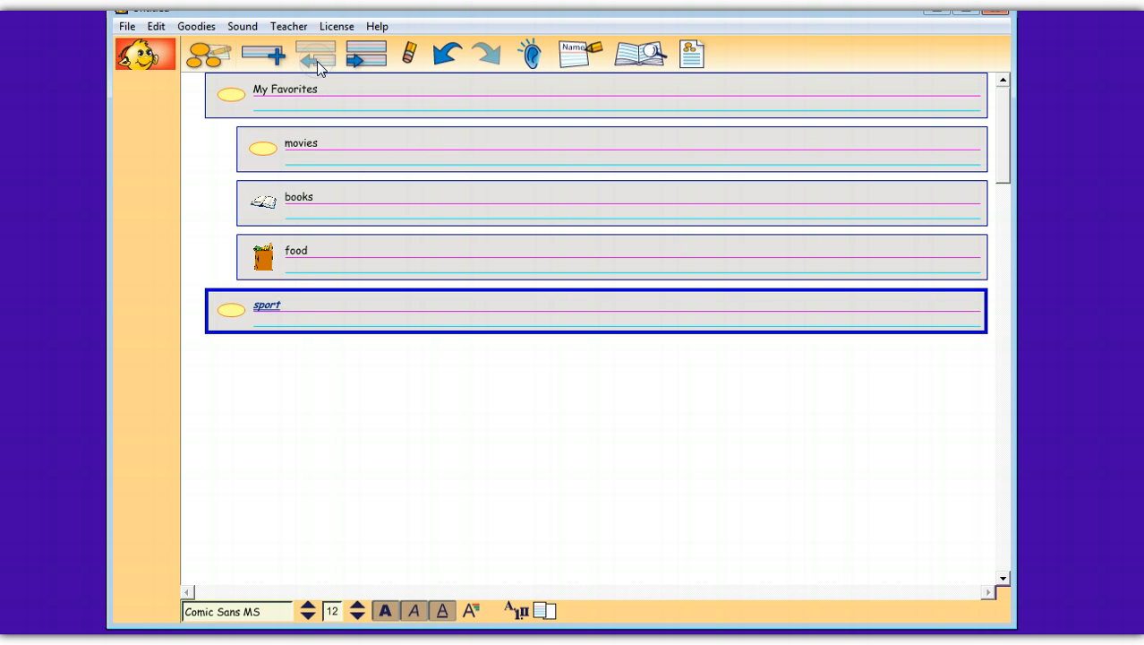
click(204, 68)
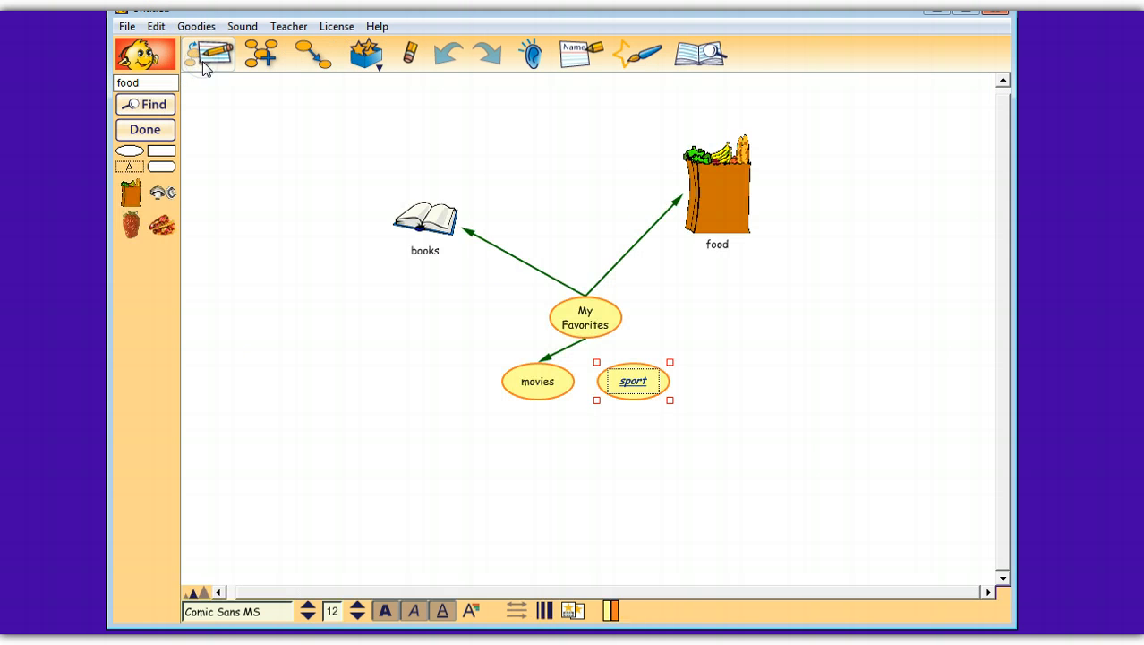
drag(629, 380, 716, 376)
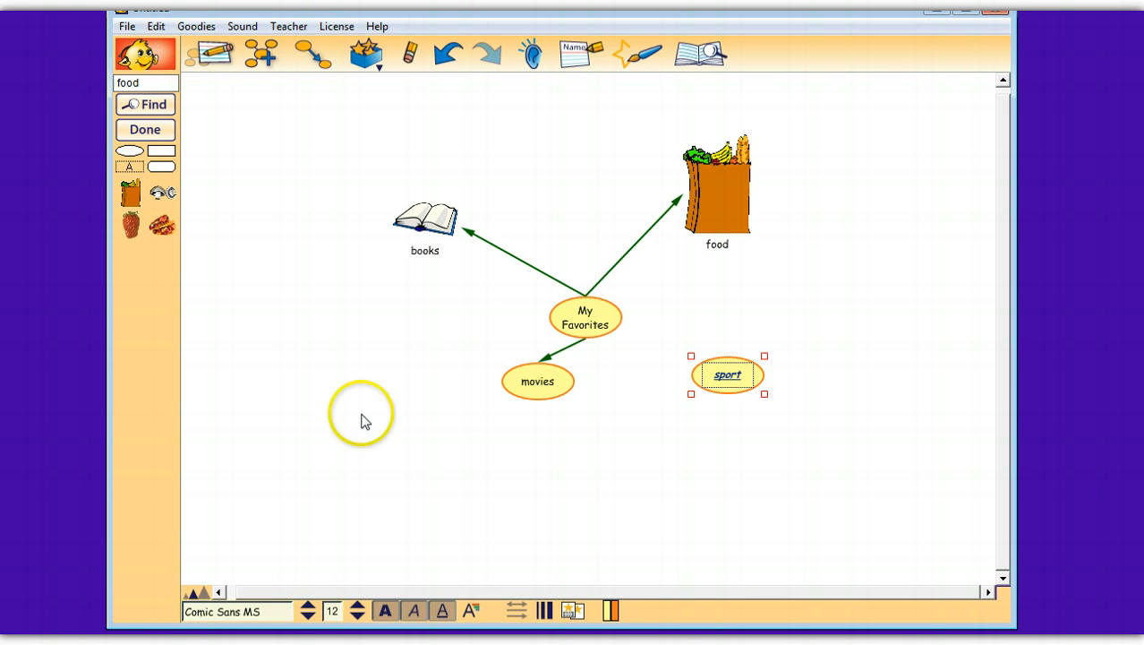
- Indent the sport topic under My Favorites again in the written outline
click(214, 56)
click(362, 61)
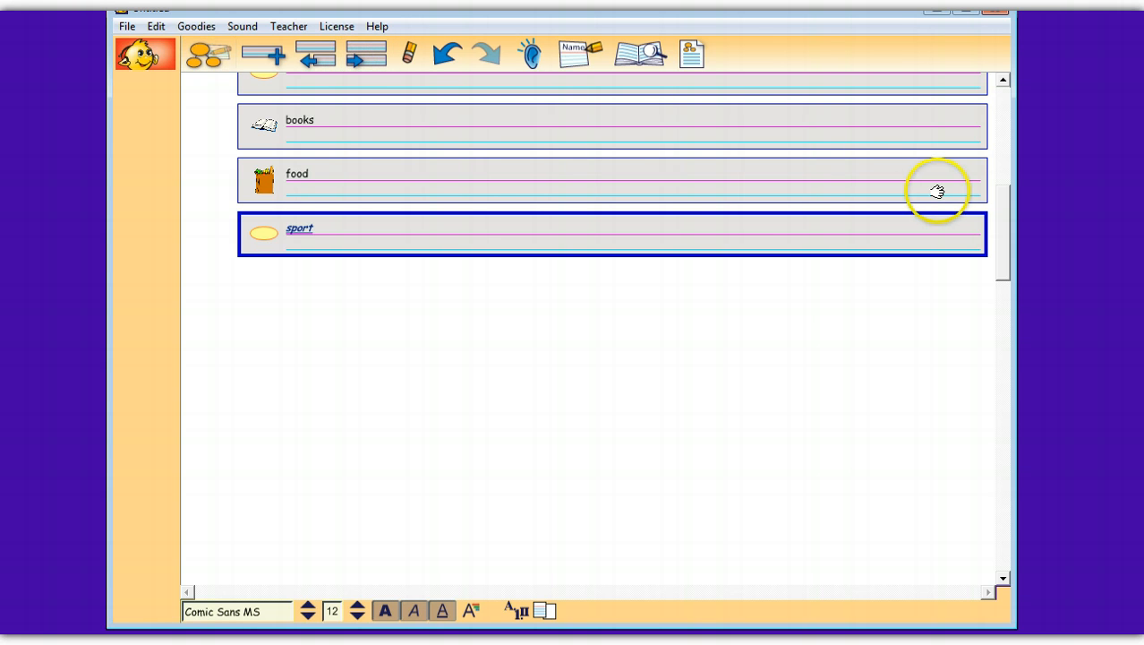
drag(1003, 191, 991, 110)
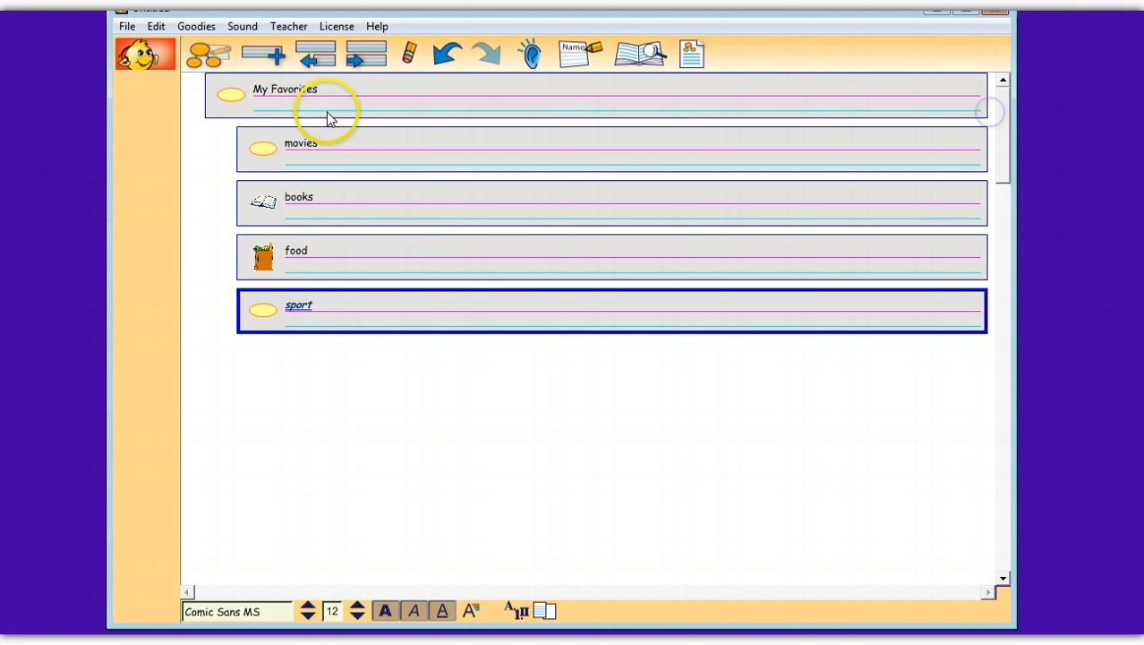
- Move the movies symbol away from My Favorites in the picture view, and switch between the views, ending in the written outline
click(214, 55)
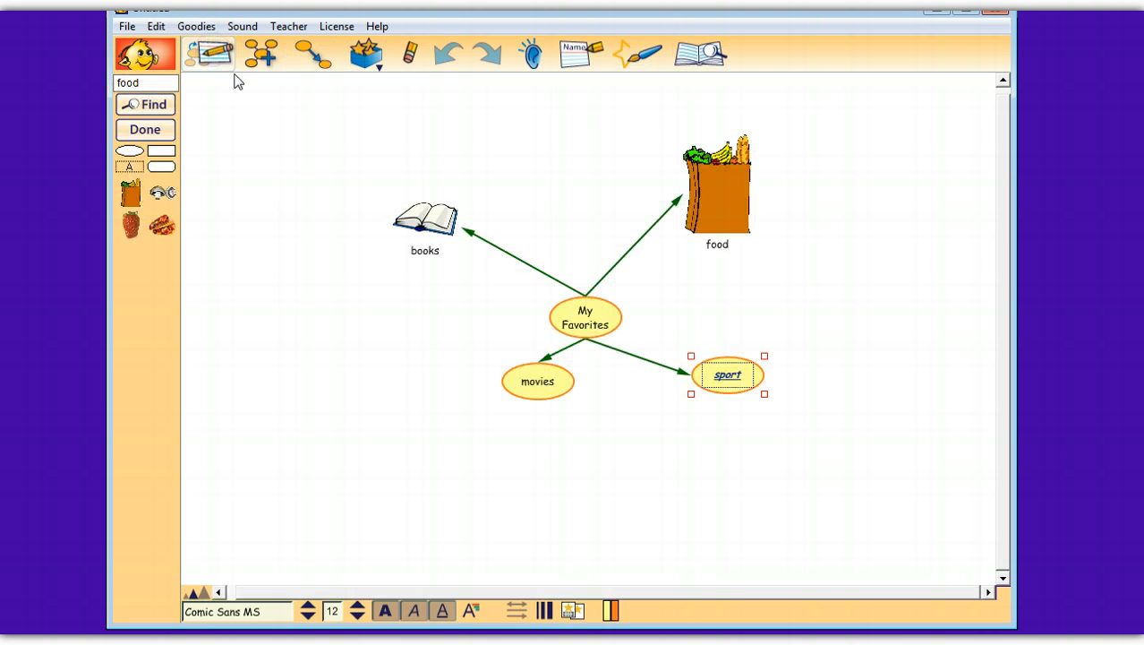
drag(555, 387, 502, 399)
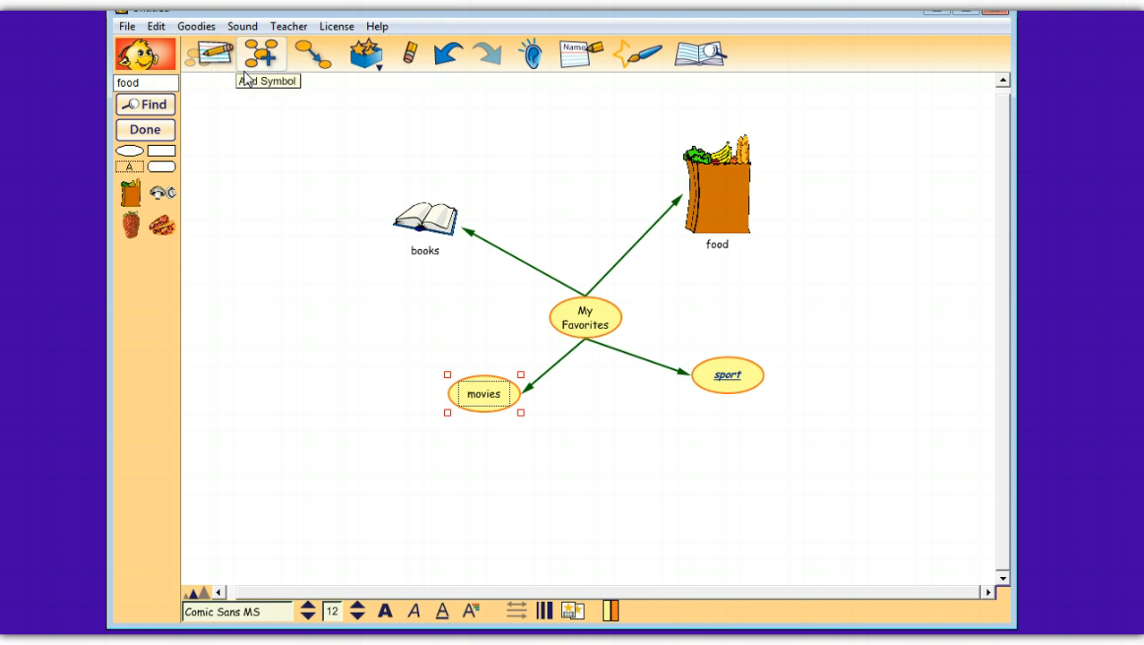
click(218, 59)
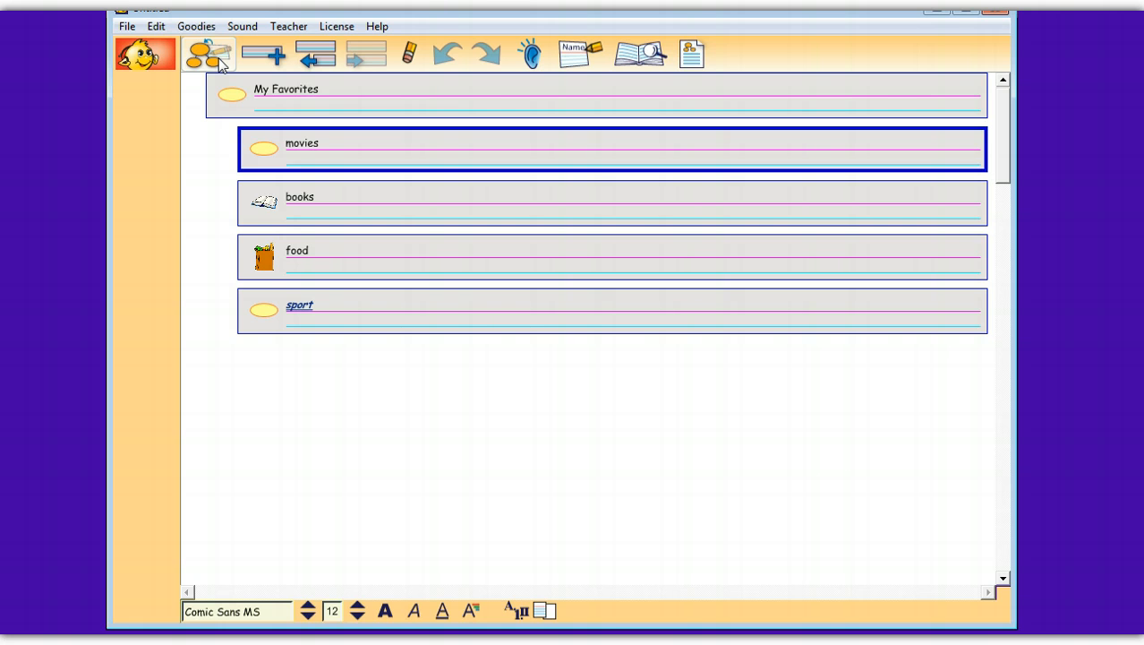
click(222, 60)
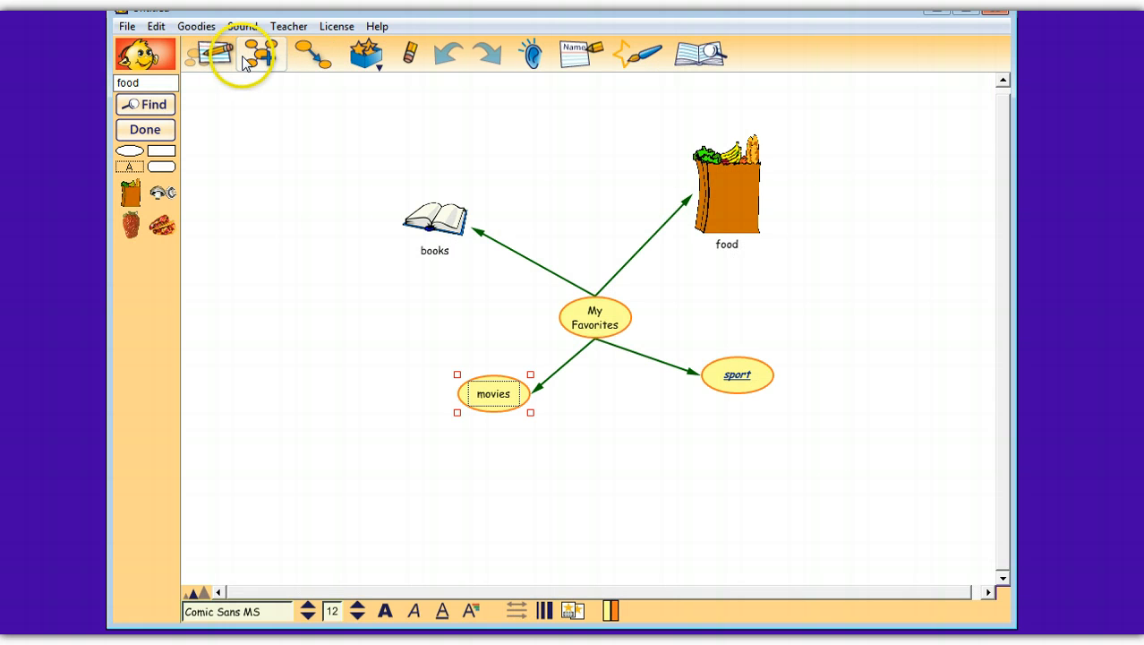
click(215, 55)
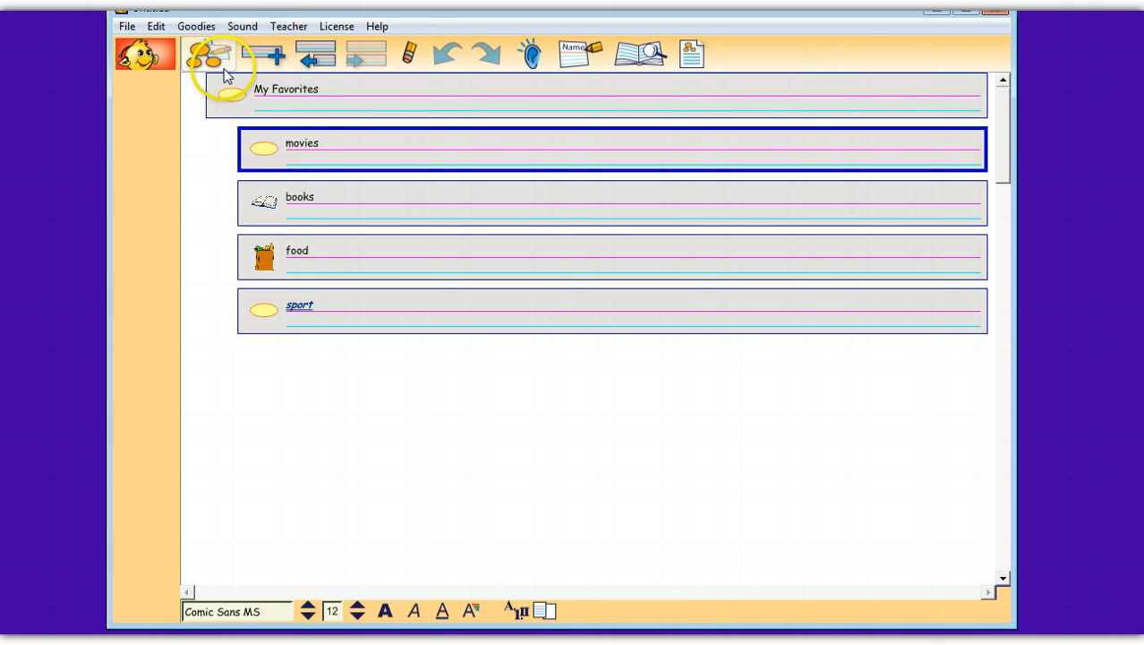
- Enter the student's name for printing on the paper and save the setting
click(579, 57)
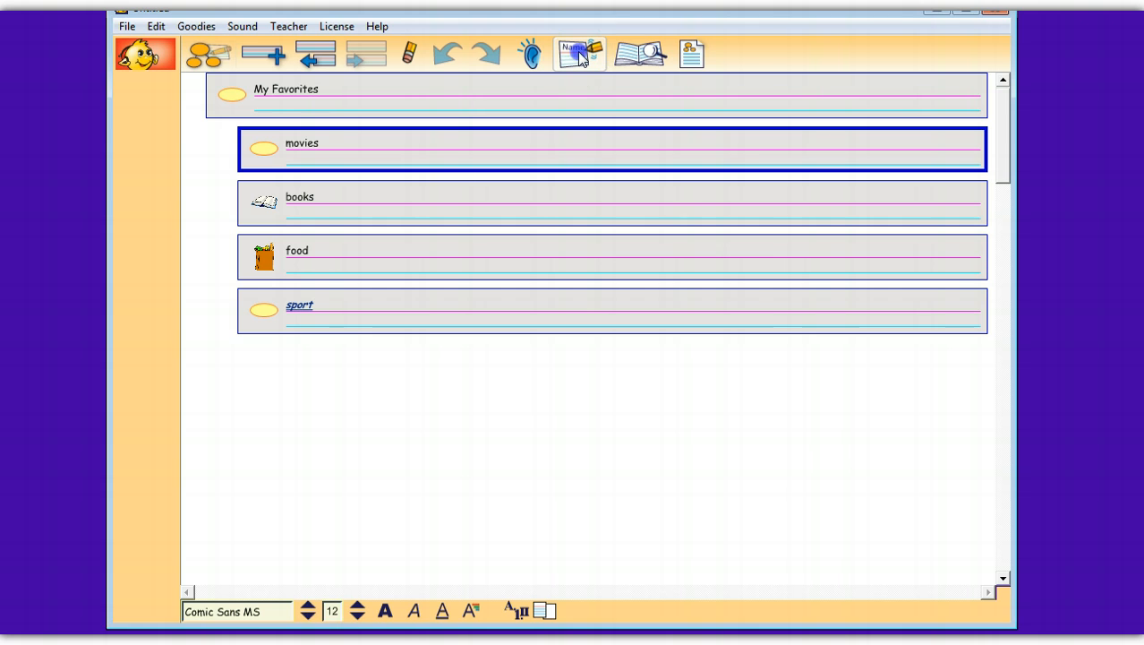
click(449, 225)
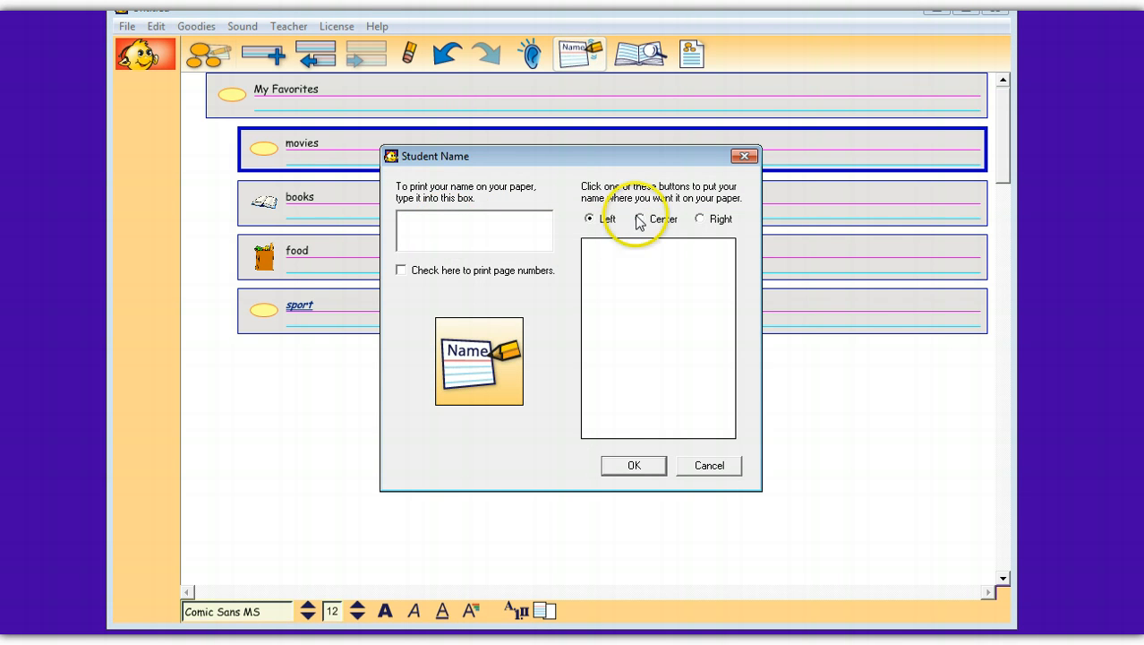
text(Joel)
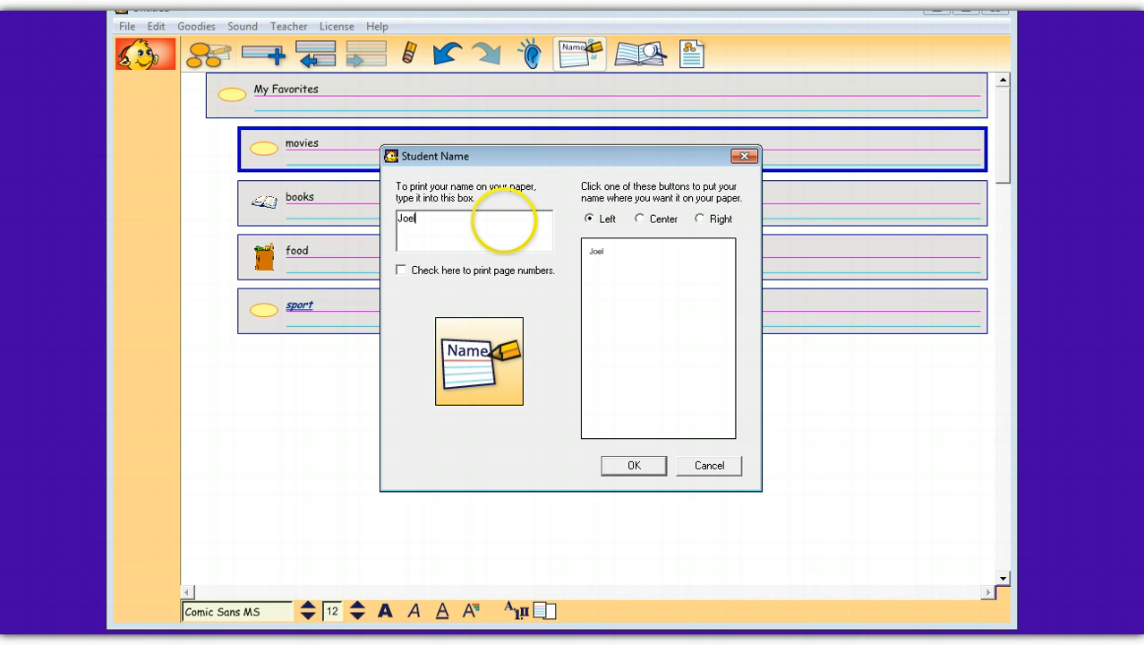
text(le)
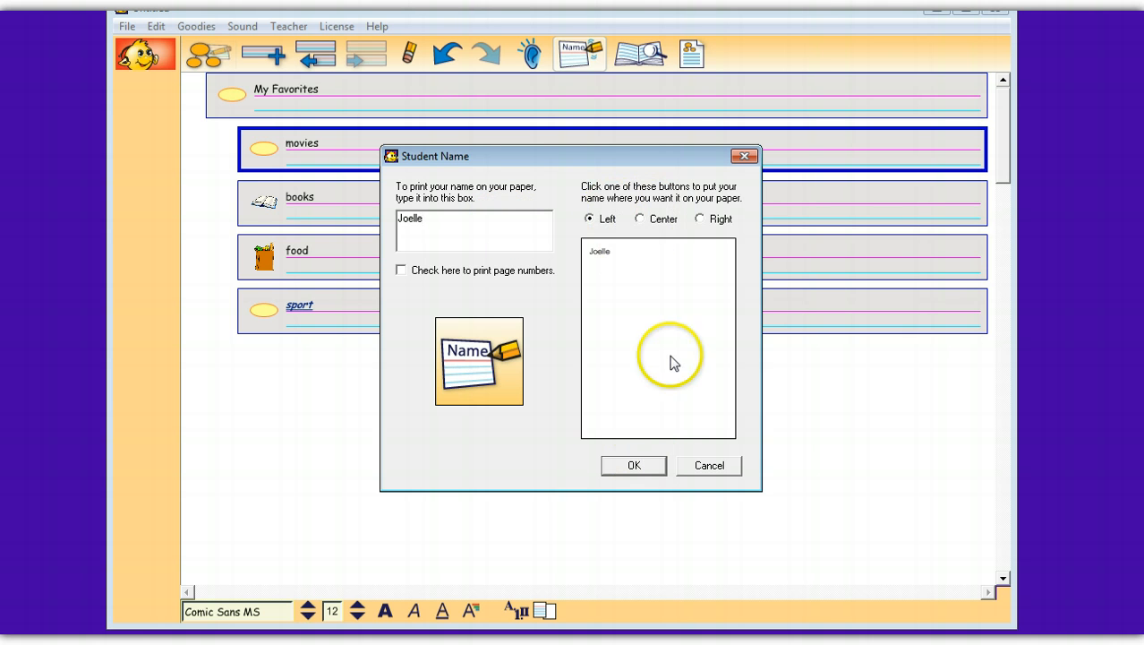
click(635, 465)
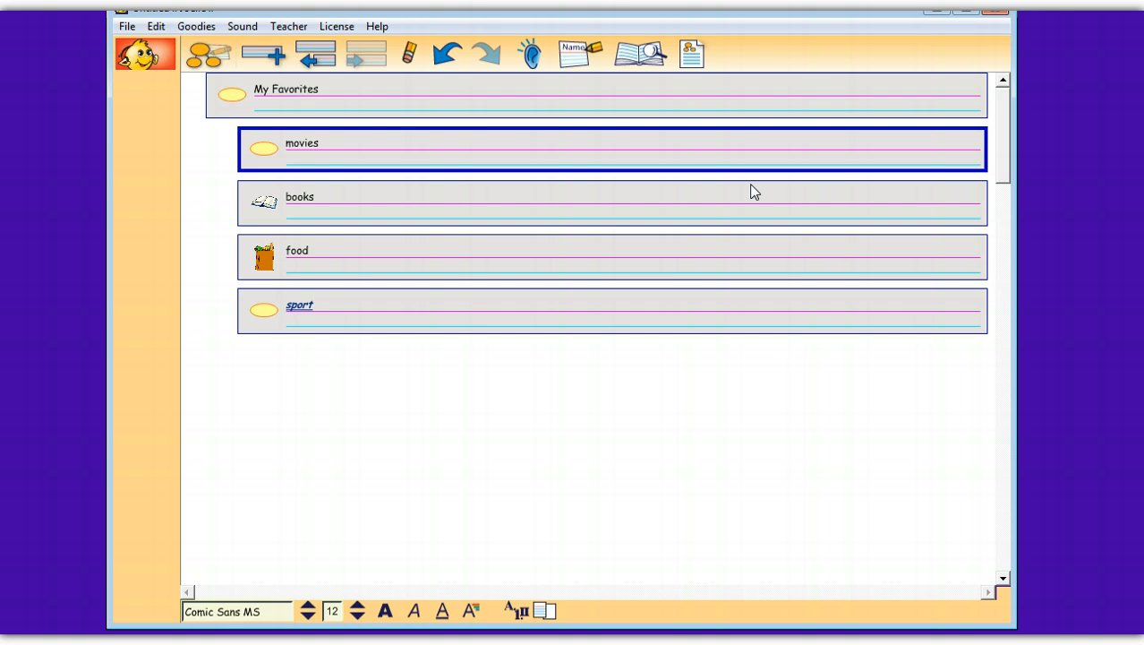
- Add the note "These are some of my favorite things" to the My Favorites topic and switch to the picture view
click(278, 106)
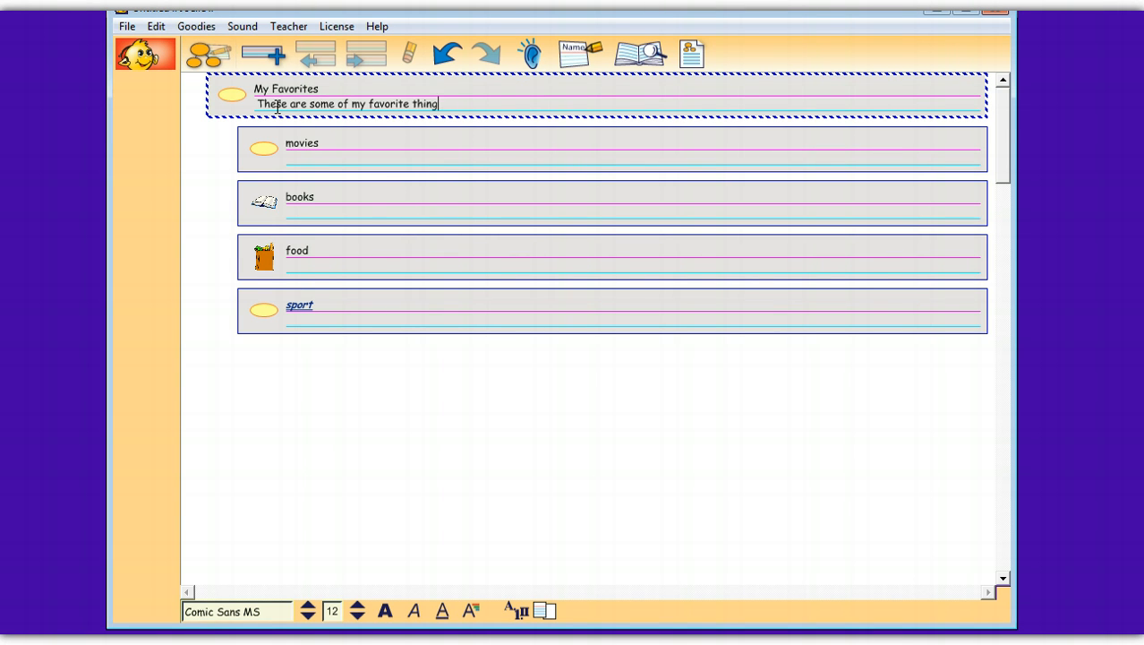
click(212, 56)
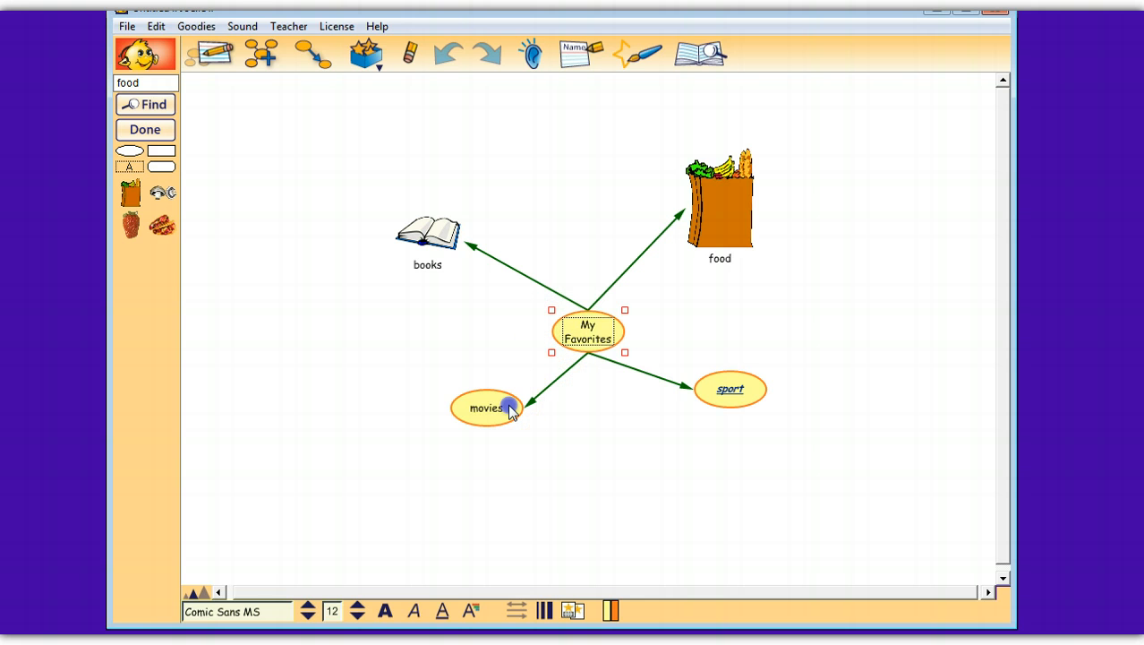
- Move the movies and sport symbols farther outward and widen the My Favorites symbol slightly
drag(511, 410, 481, 437)
drag(728, 401, 776, 440)
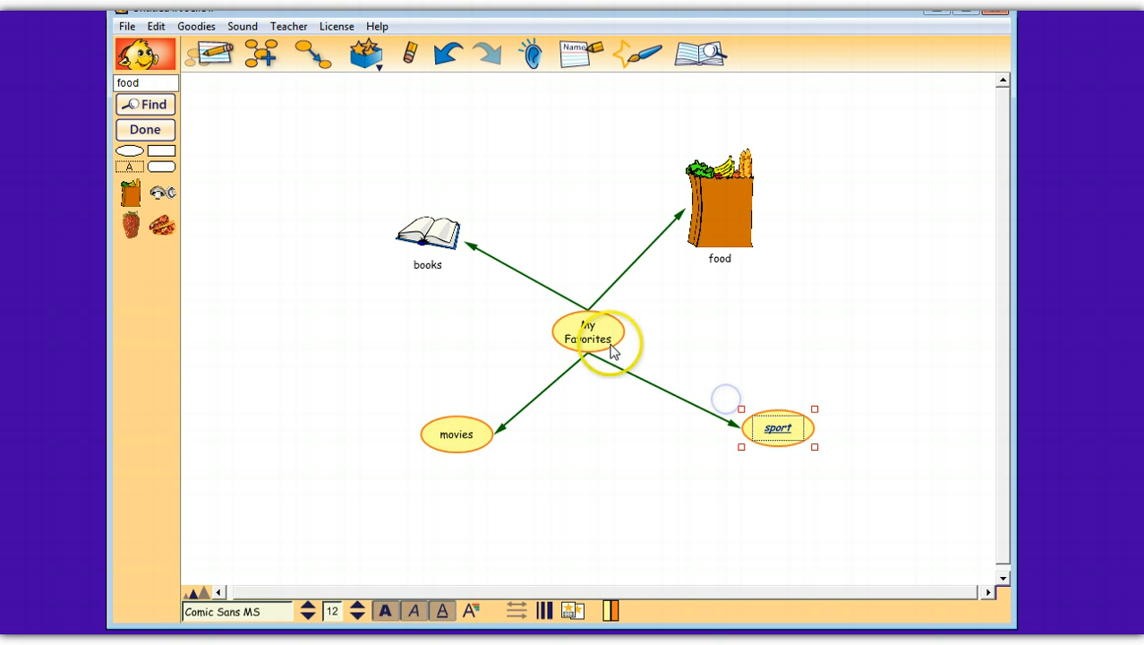
click(625, 347)
mouse_move(629, 353)
mouse_down()
mouse_move(674, 392)
mouse_move(645, 355)
mouse_up()
click(695, 385)
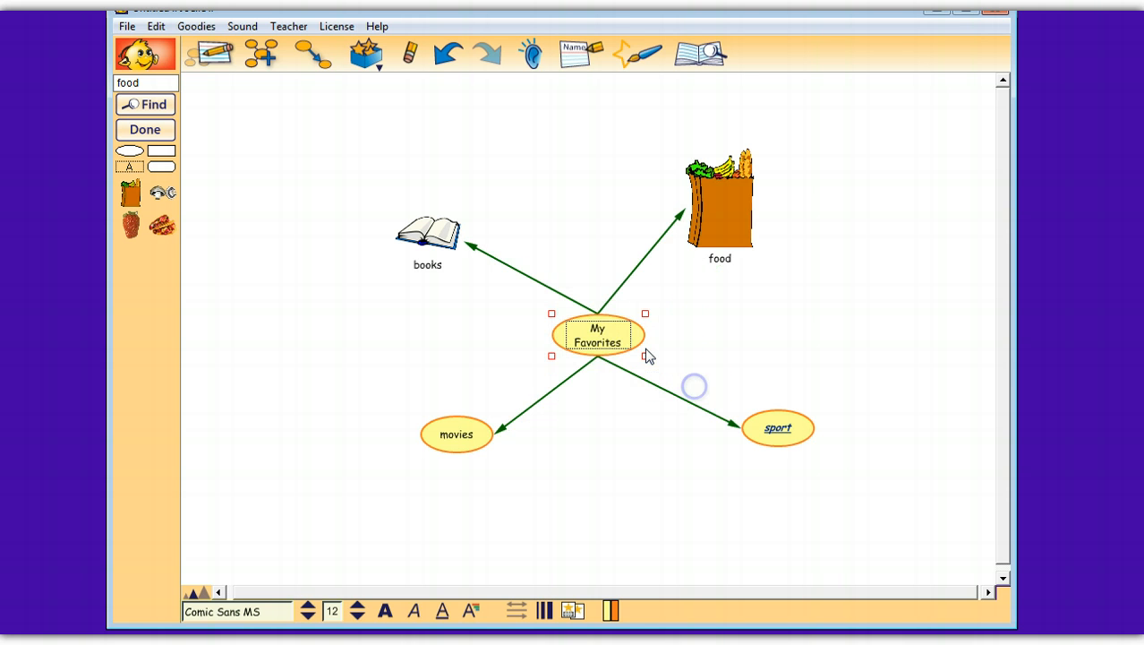
- Return to the written outline and add two blank main topics after sport
click(225, 56)
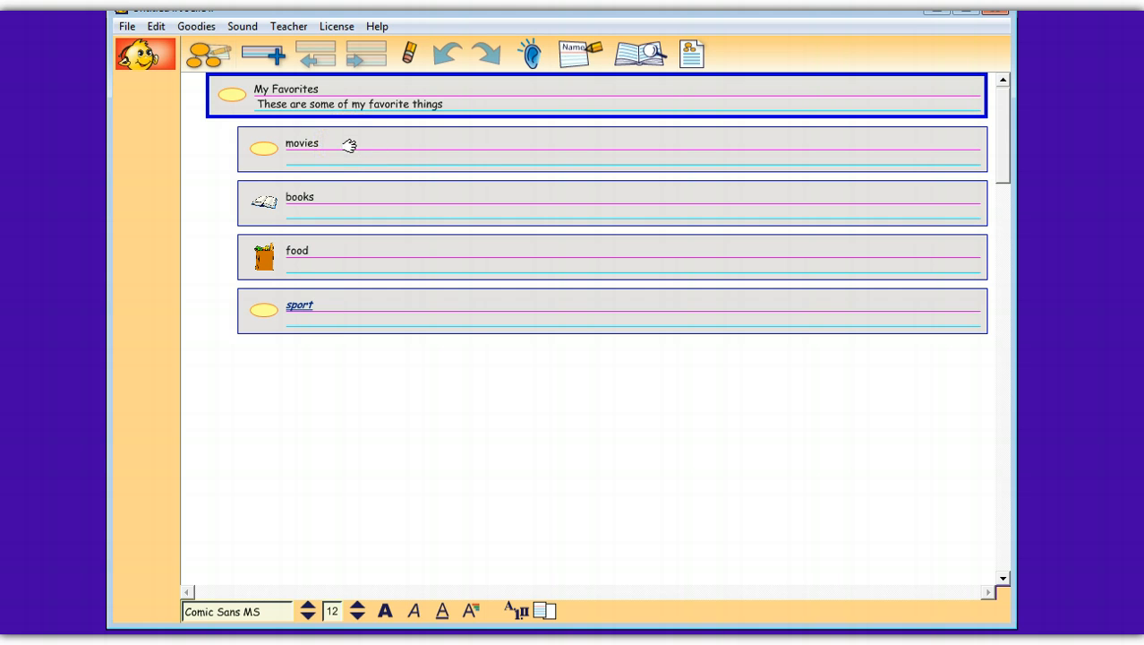
click(265, 54)
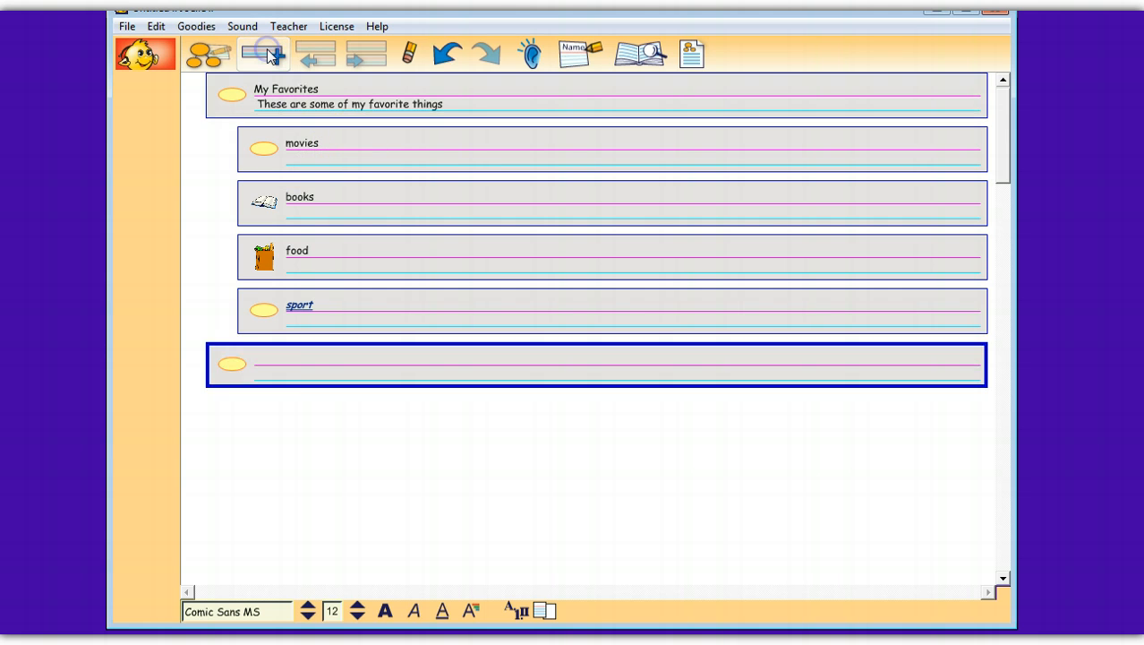
click(269, 54)
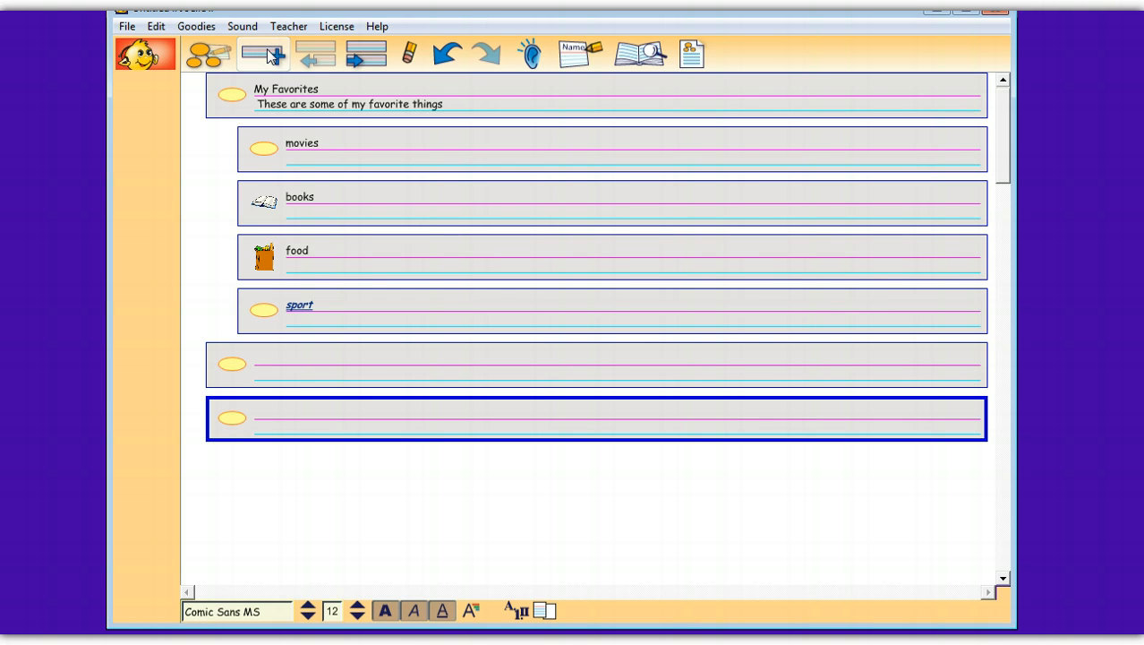
- Indent the first blank topic so it becomes a subtopic of sport
click(357, 347)
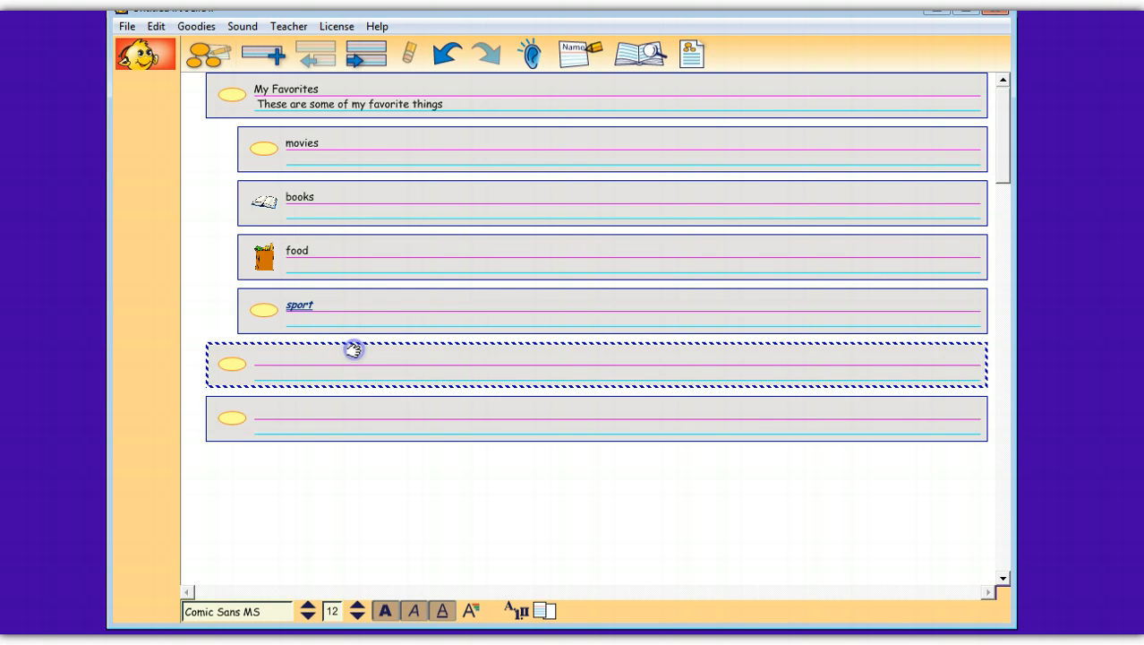
click(365, 74)
click(365, 65)
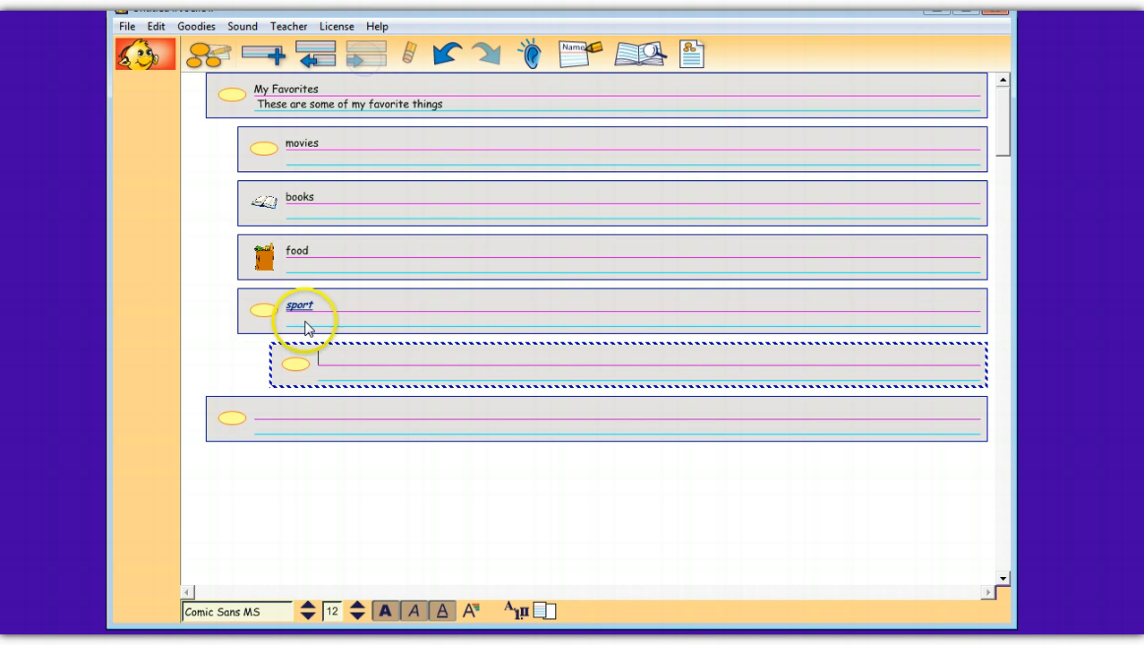
- Indent the last blank topic so it becomes a subtopic of sport, level with the first blank subtopic
click(312, 428)
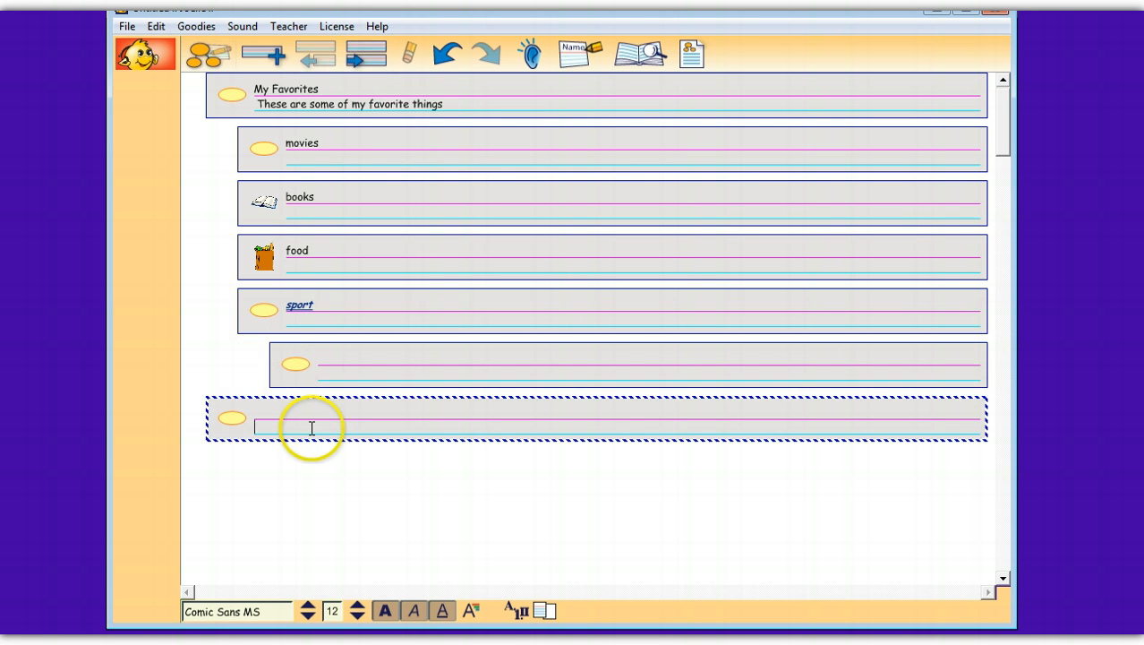
click(369, 61)
click(369, 61)
click(372, 63)
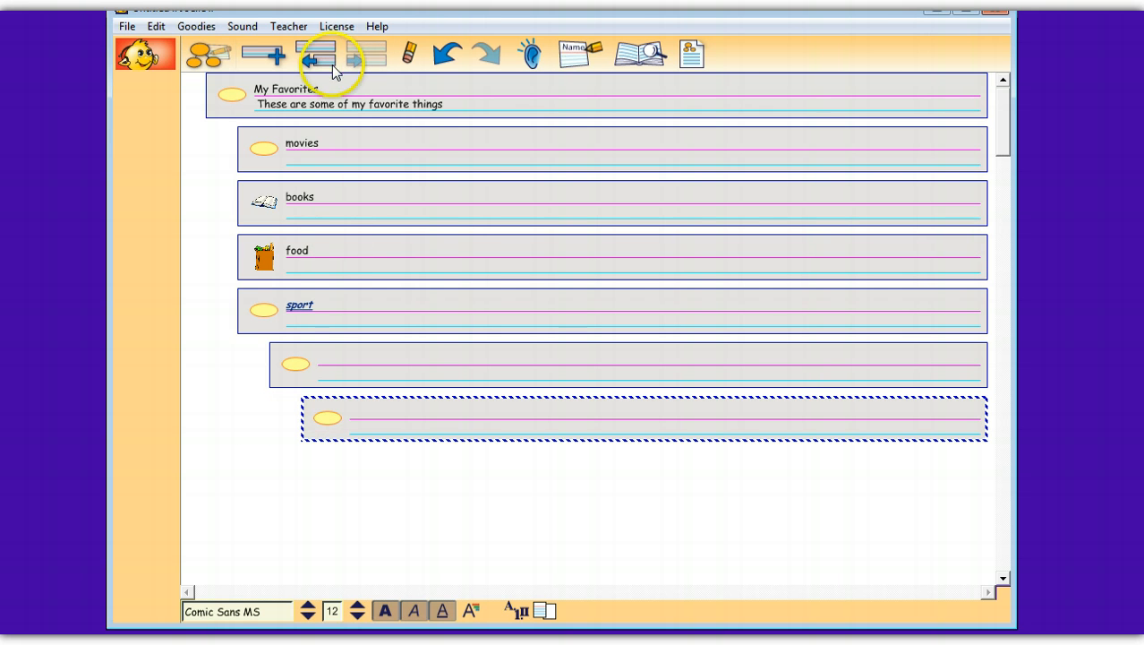
click(332, 65)
- Name the two blank subtopics under sport "baseball" and "football"
click(333, 360)
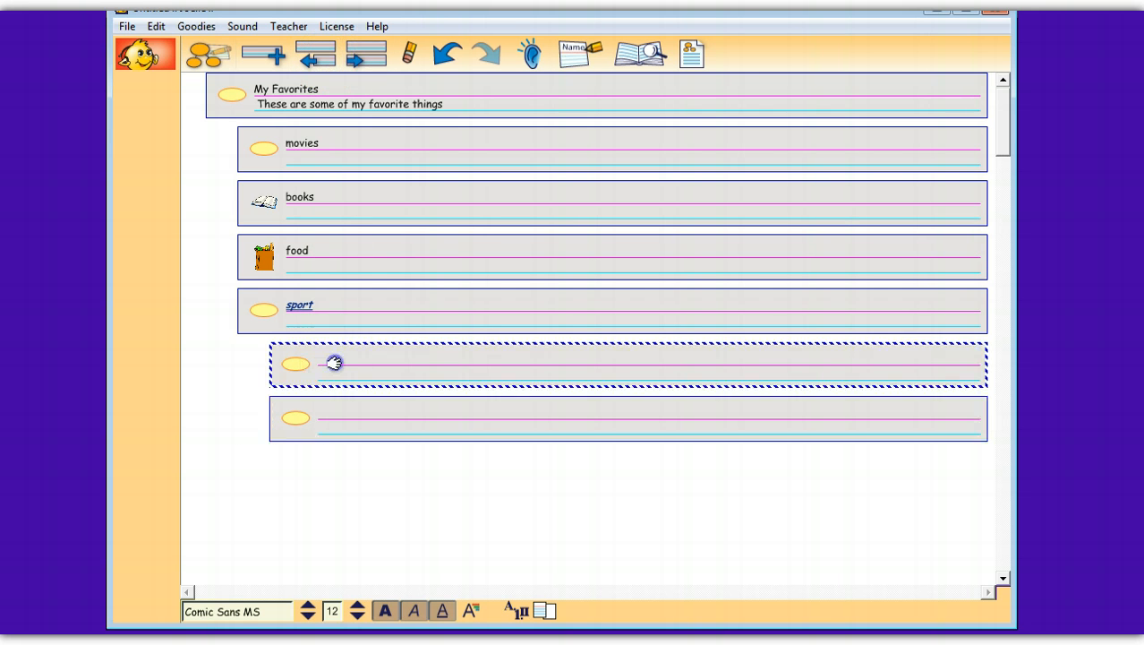
click(334, 362)
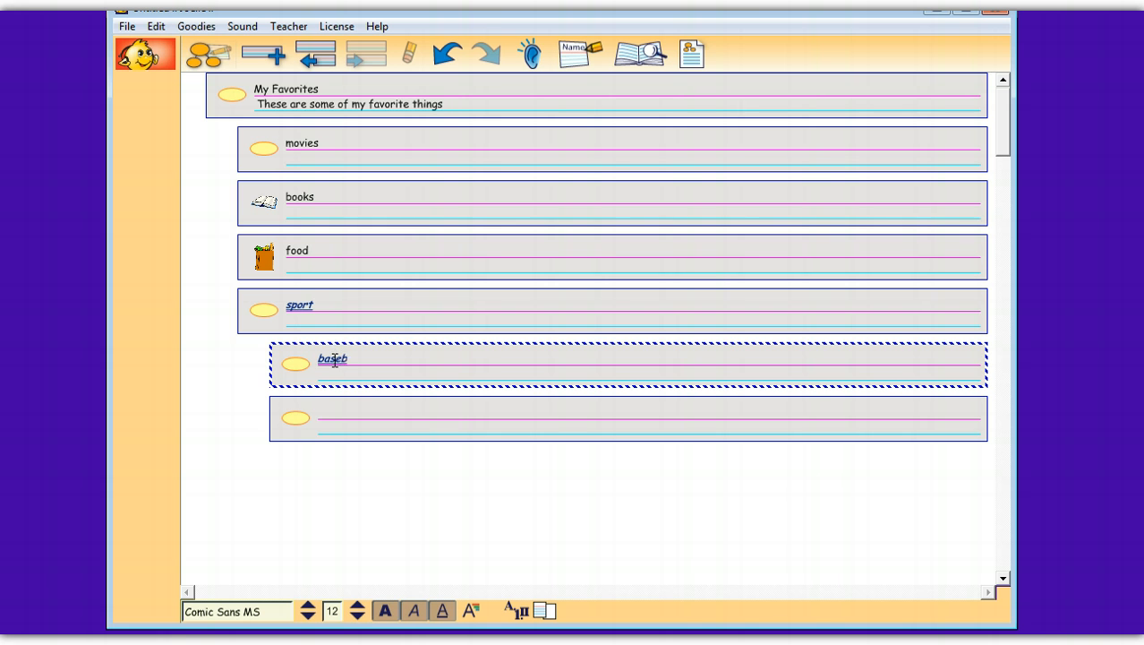
click(342, 413)
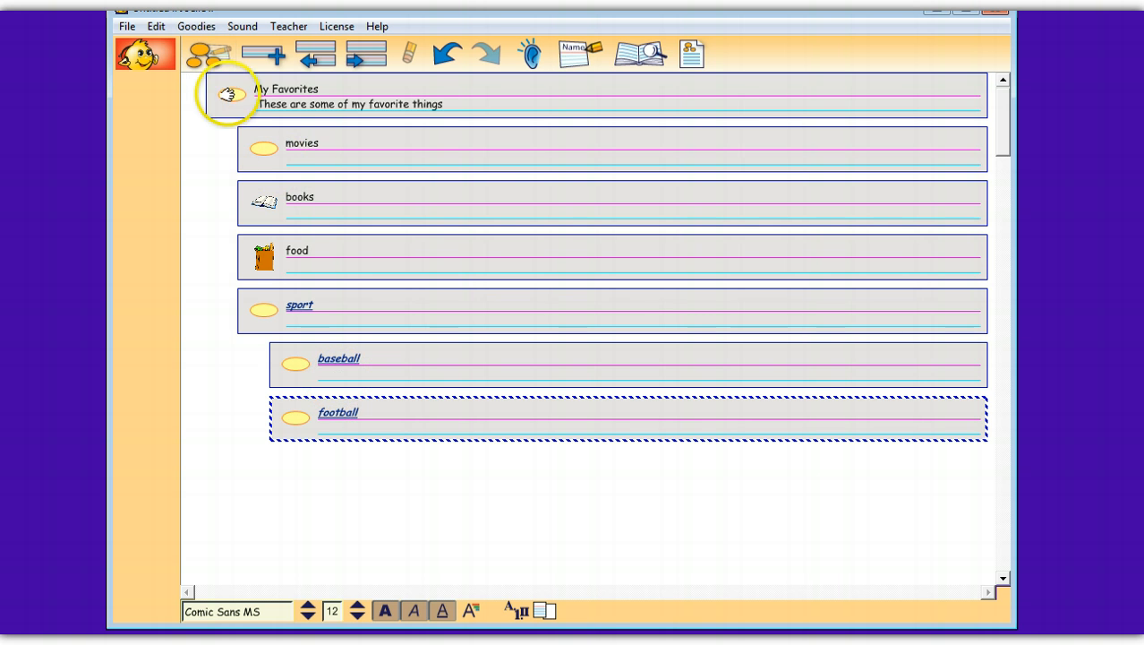
- Switch to the picture view and place baseball below the sport symbol and football to its upper right
click(204, 59)
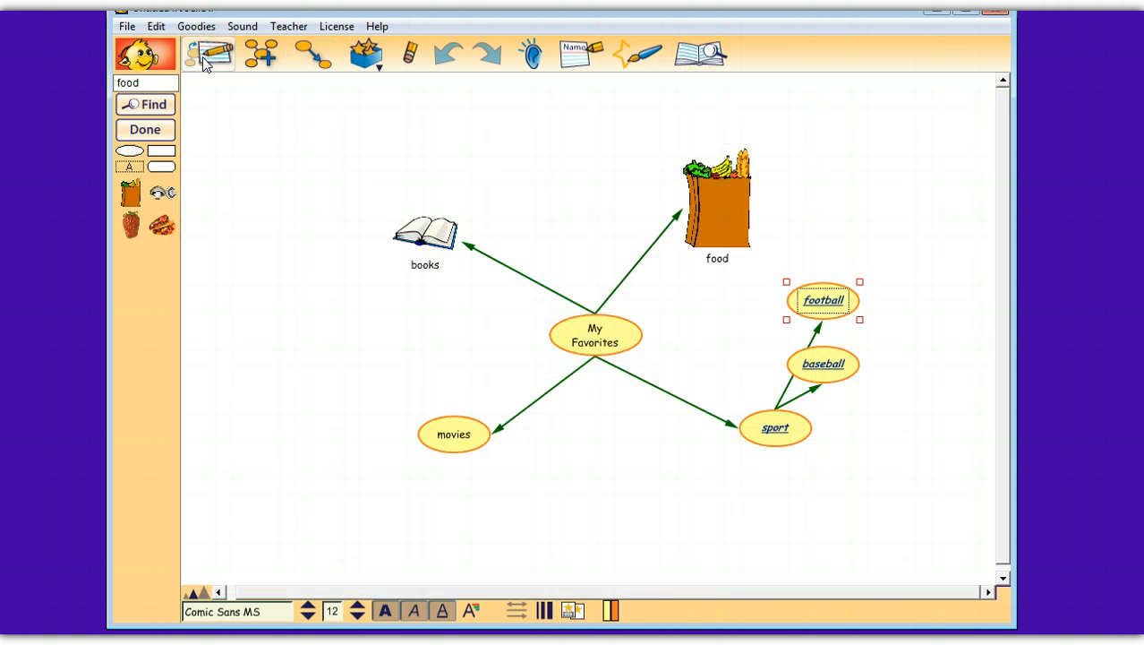
drag(819, 367, 792, 544)
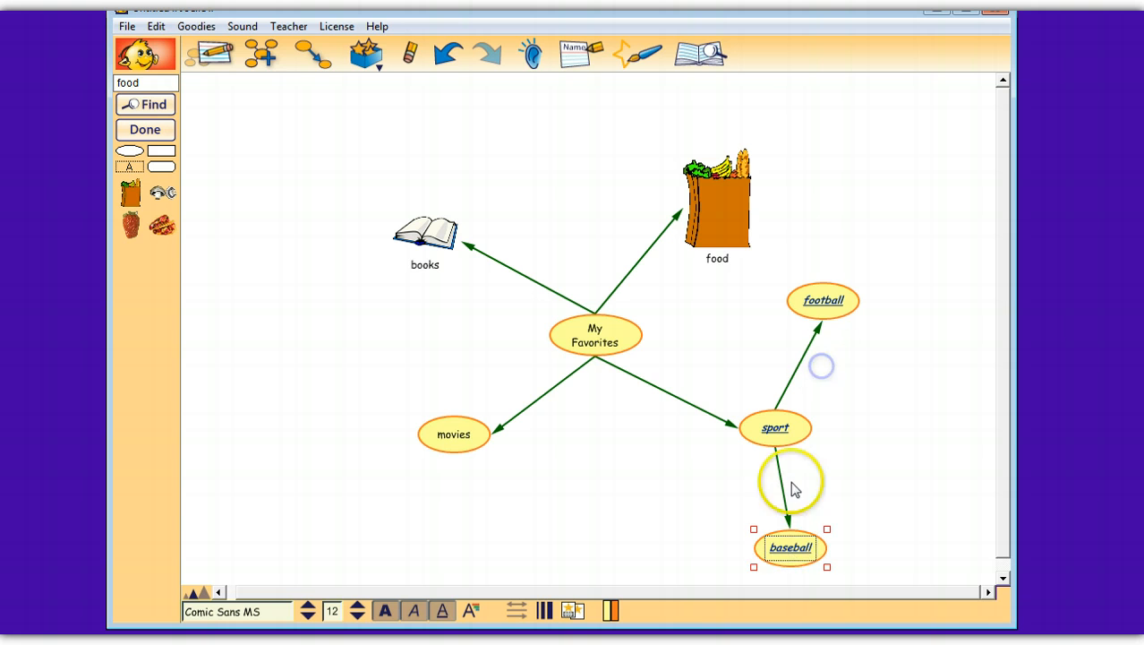
drag(823, 300, 856, 389)
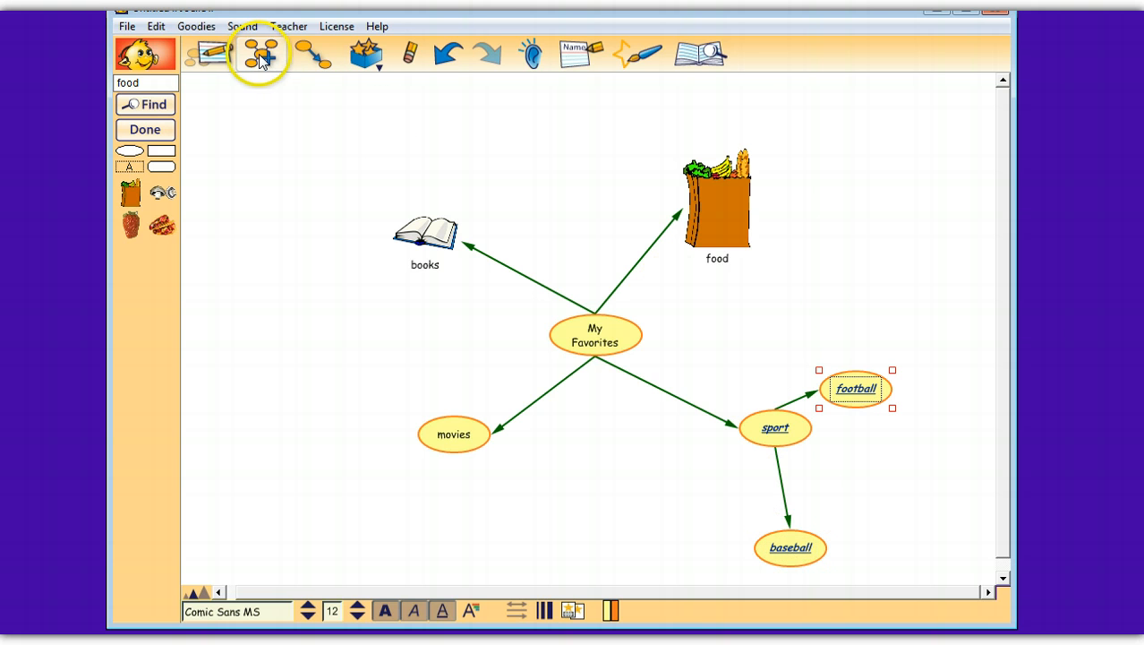
- Select the football and baseball symbols together and search the symbol collection for "sports"
shift+click(790, 549)
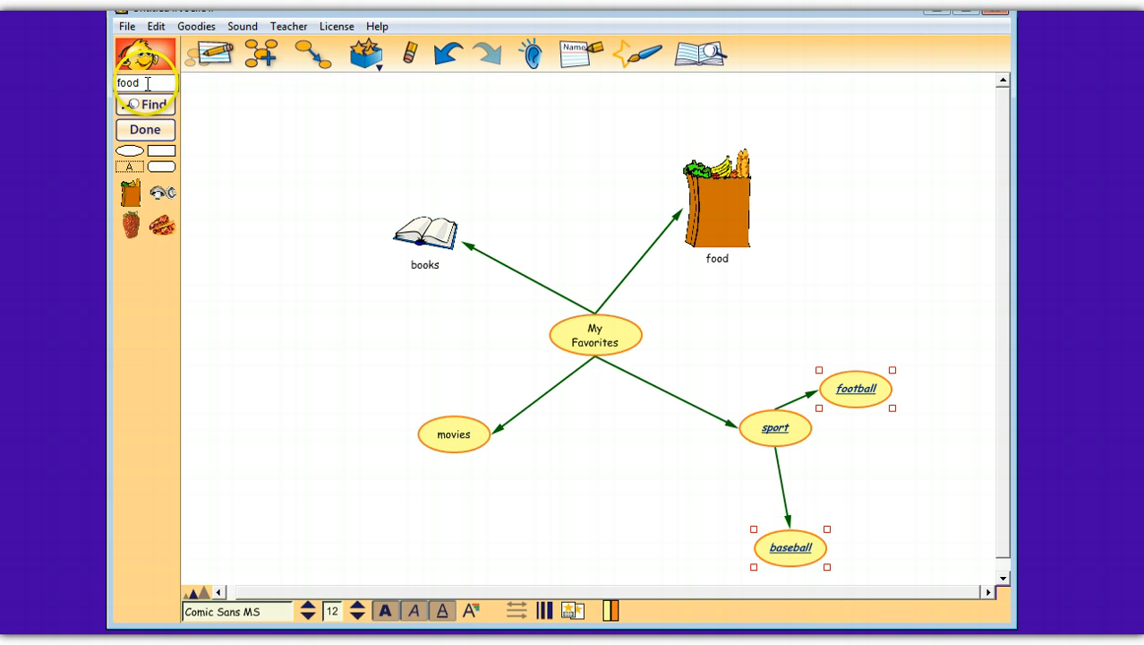
drag(135, 82, 123, 82)
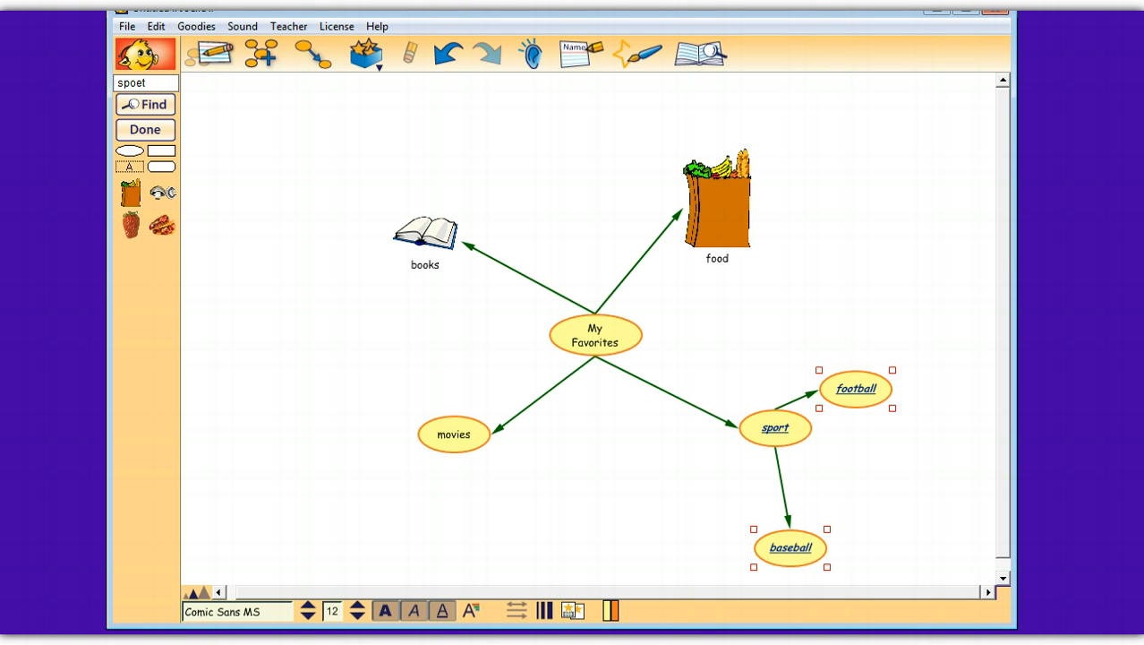
text(sports)
key(Return)
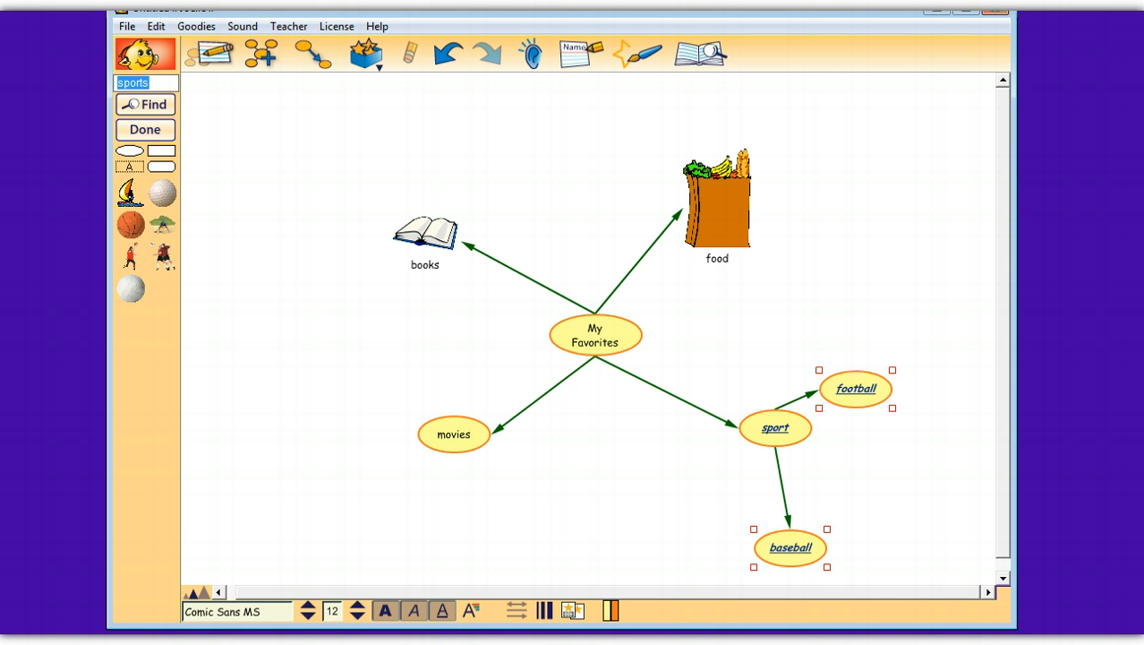
click(133, 106)
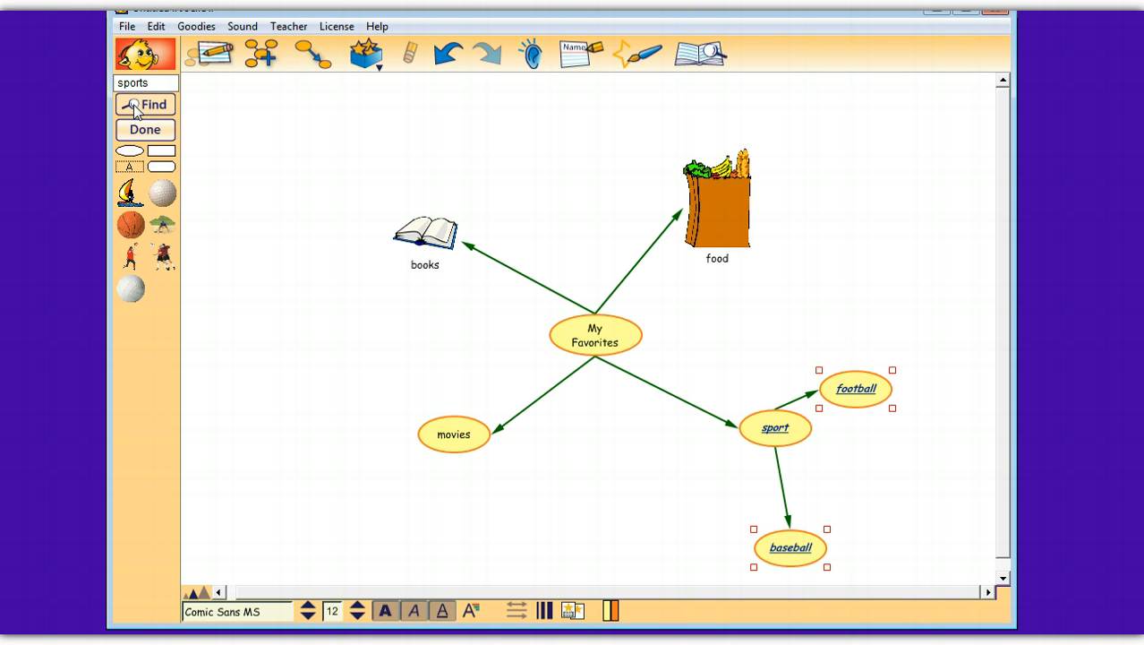
click(147, 109)
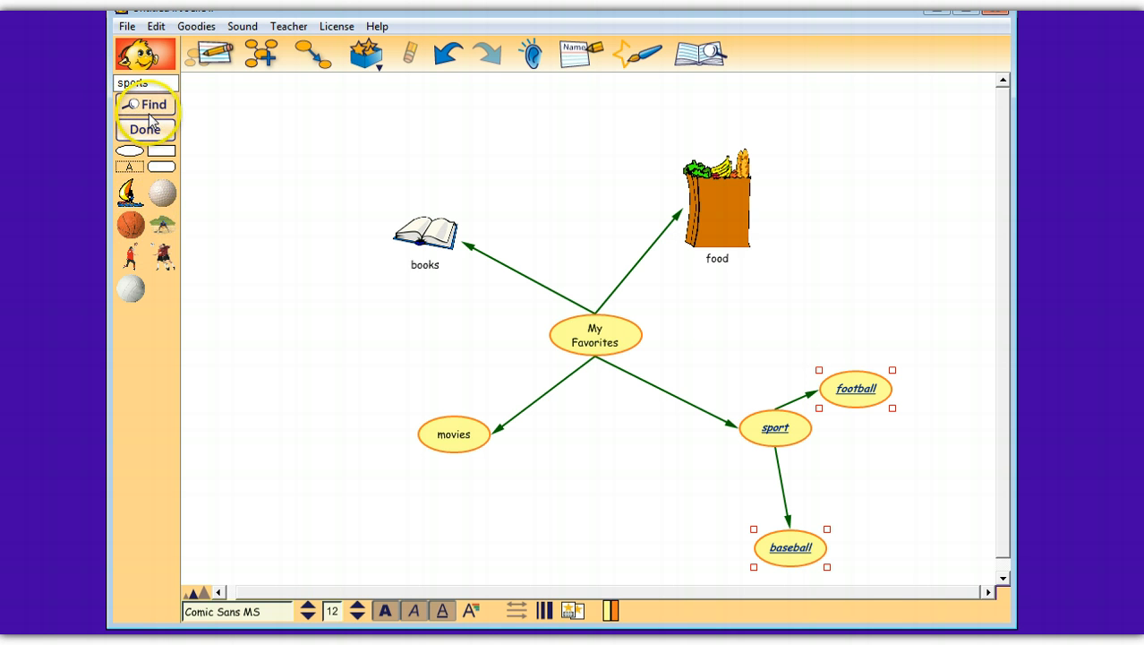
- Close the search results and load the symbol library containing sports equipment pictures
click(166, 132)
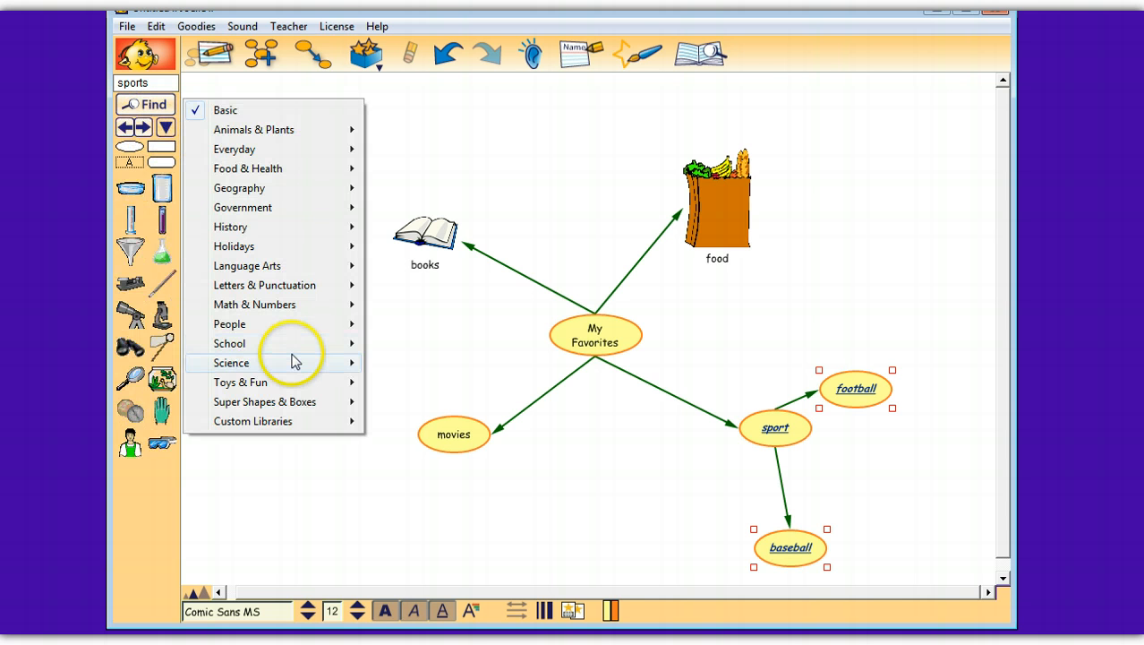
mouse_move(293, 353)
click(385, 403)
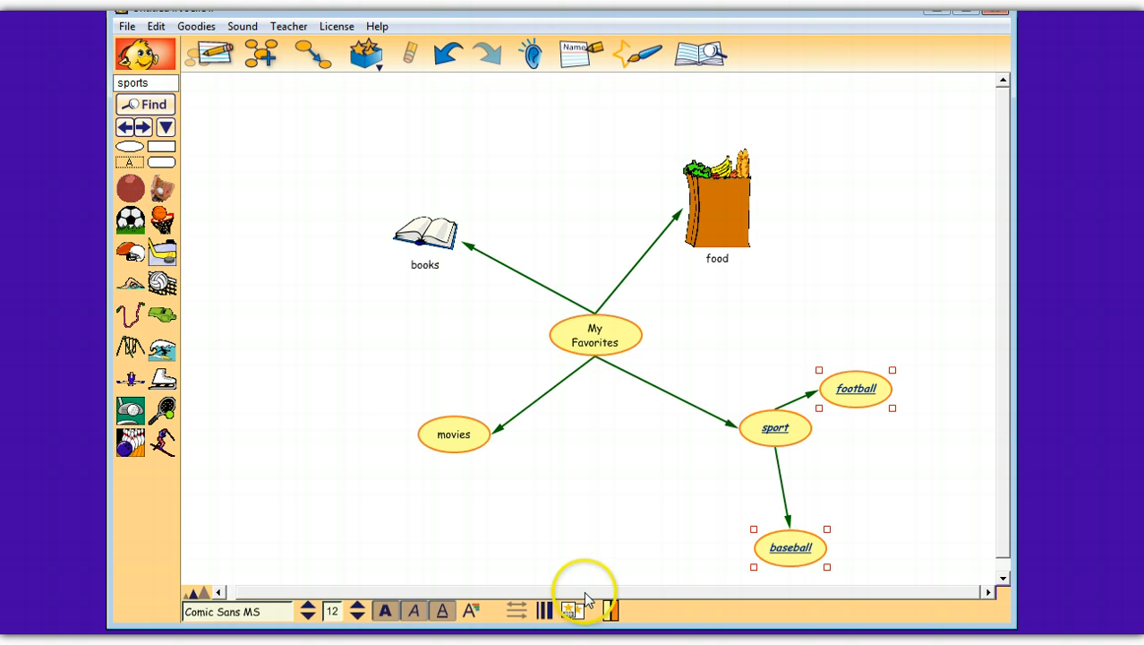
- Change the baseball symbol to the glove picture and the football symbol to the ball and helmet picture
click(792, 547)
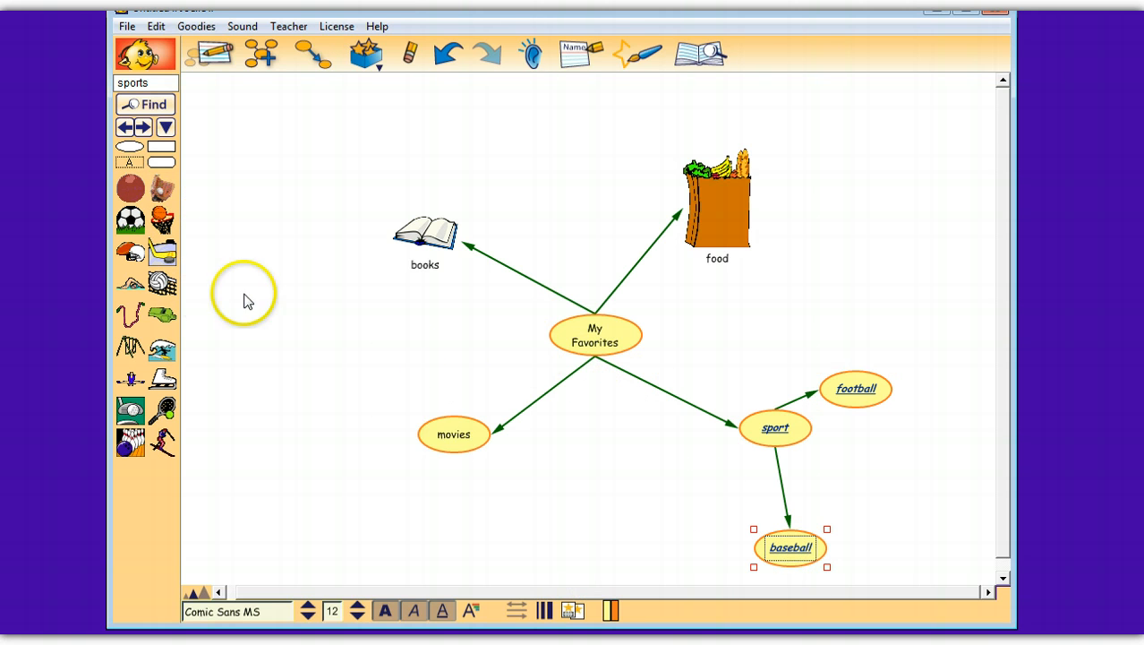
click(162, 190)
click(860, 392)
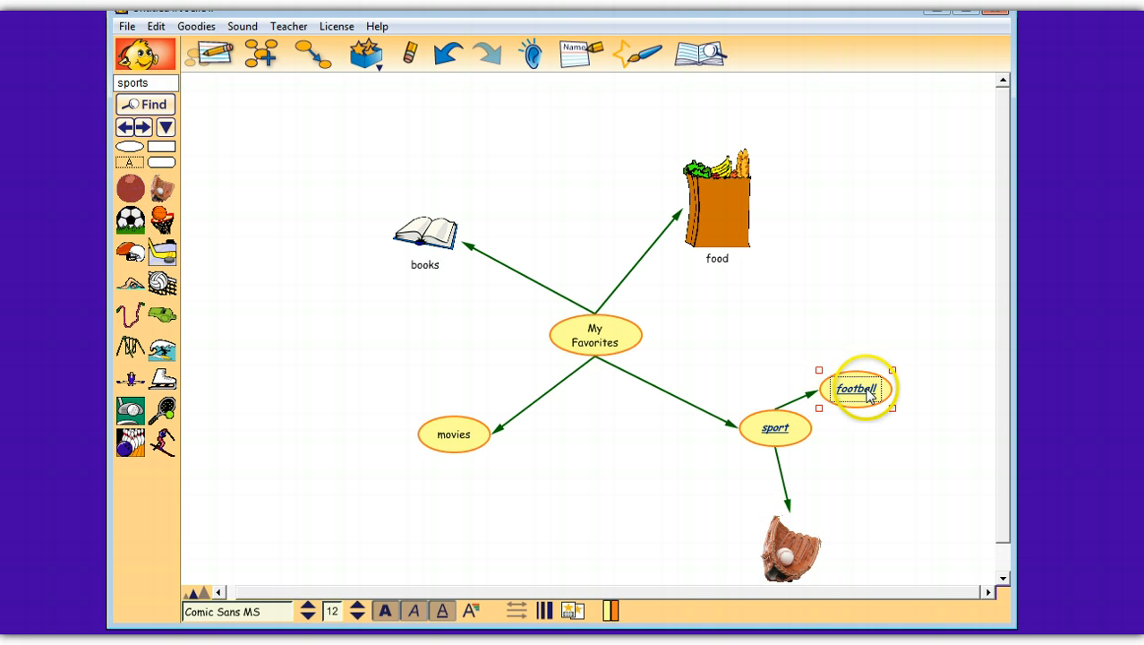
click(132, 255)
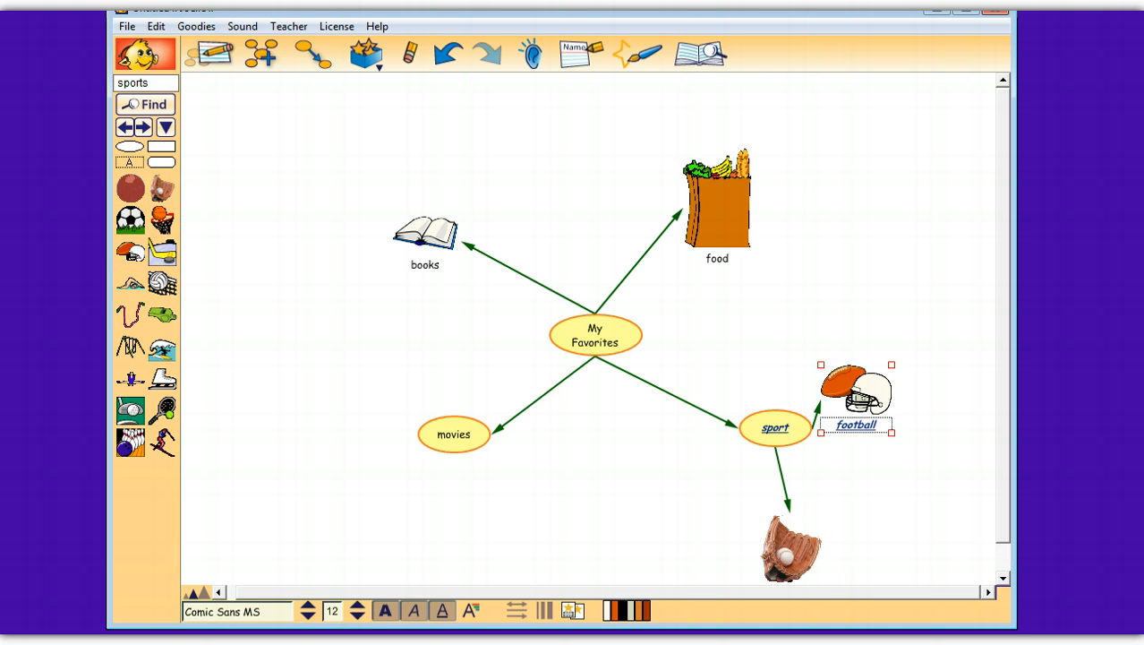
- Return to the written outline and make the sport, baseball and football text dark red without bold or underline
click(215, 55)
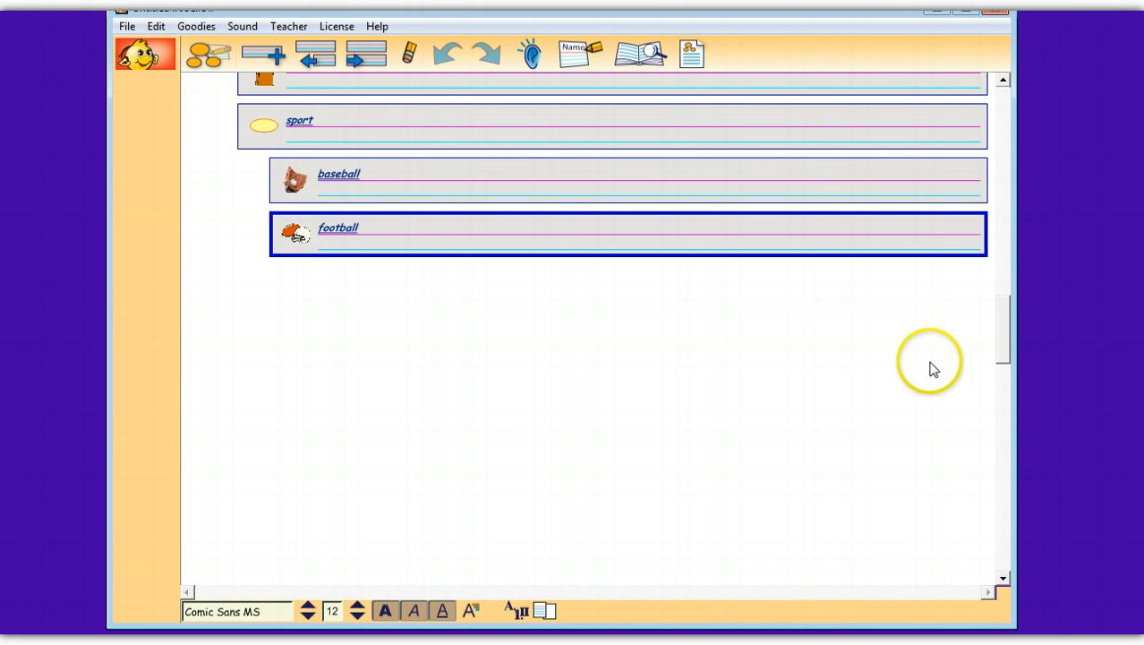
shift+click(529, 185)
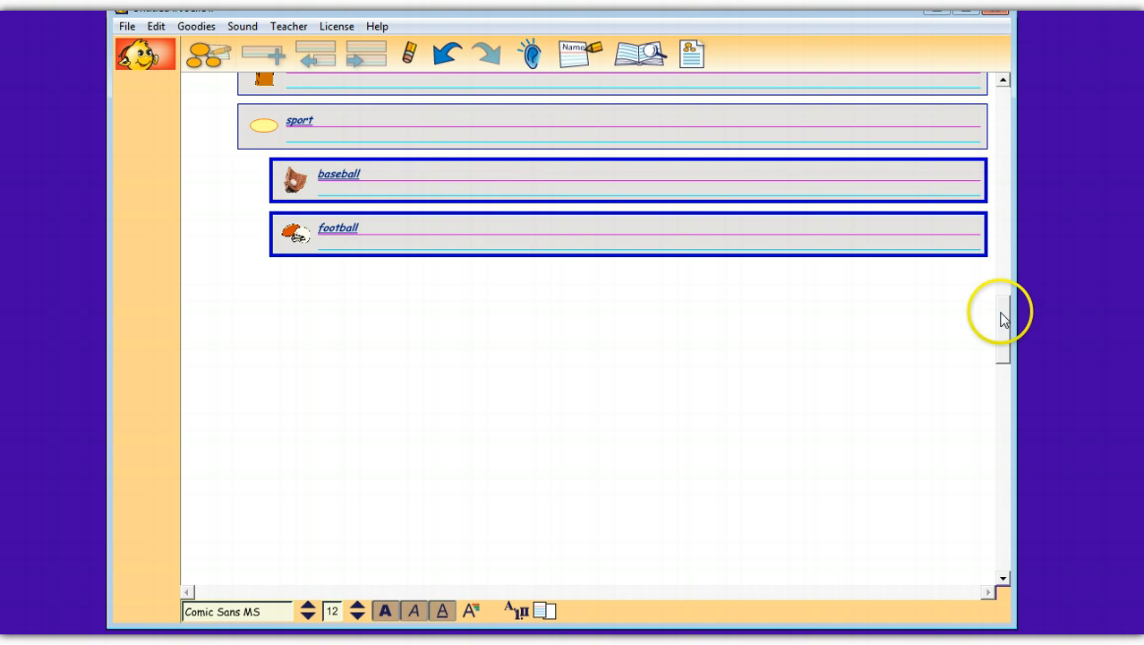
drag(1001, 311, 1003, 279)
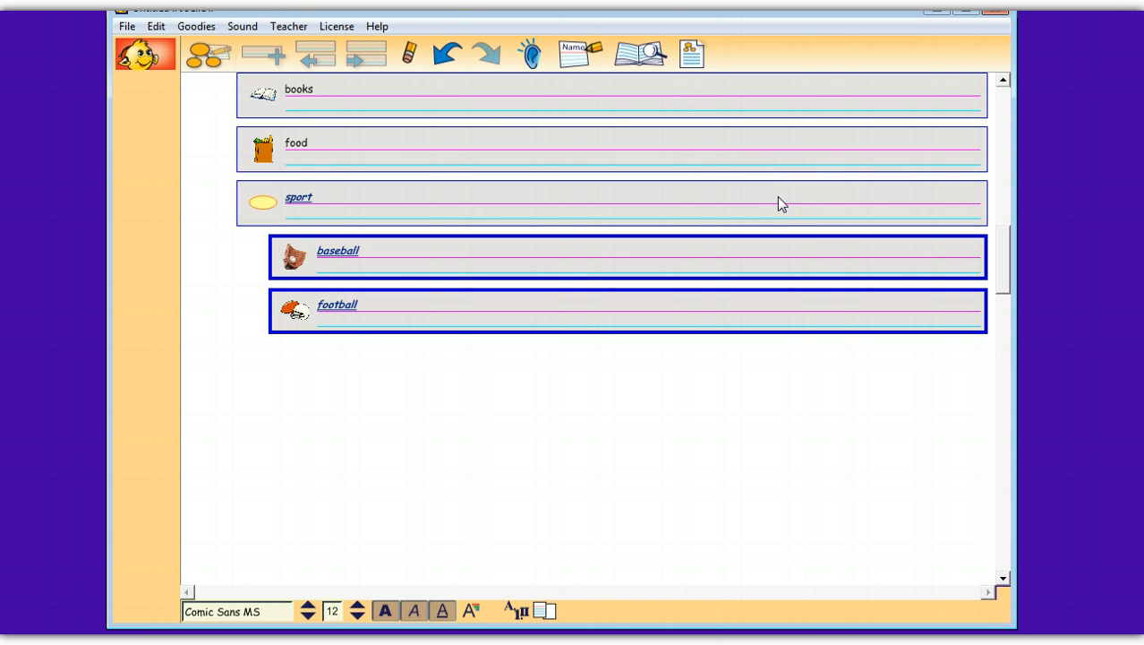
drag(778, 197, 686, 202)
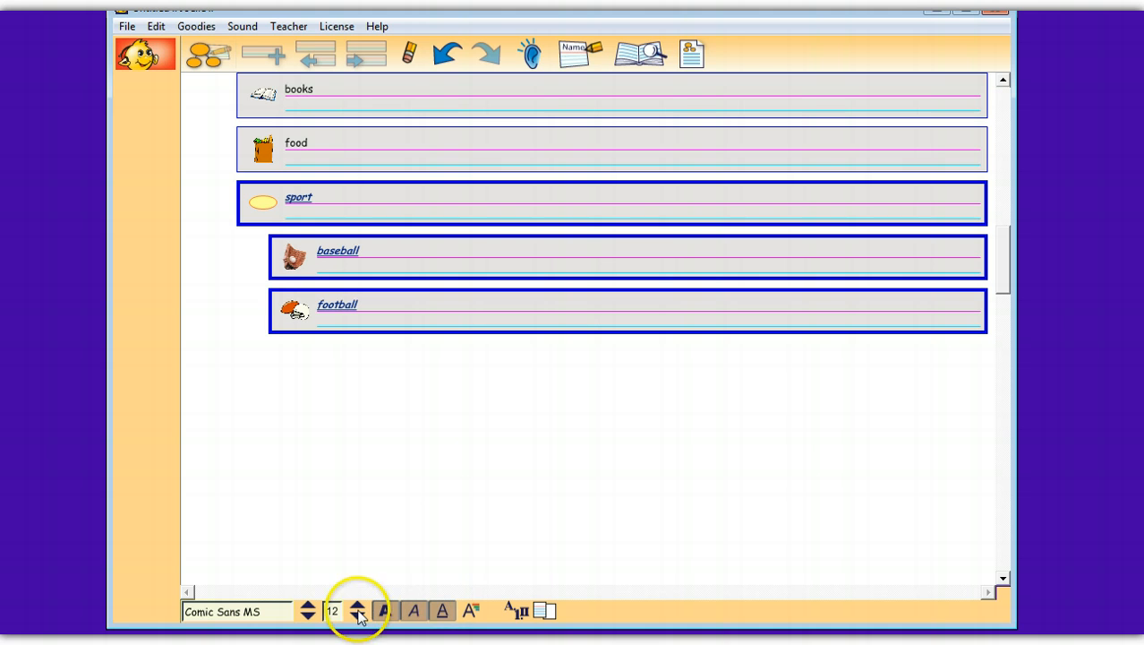
click(391, 611)
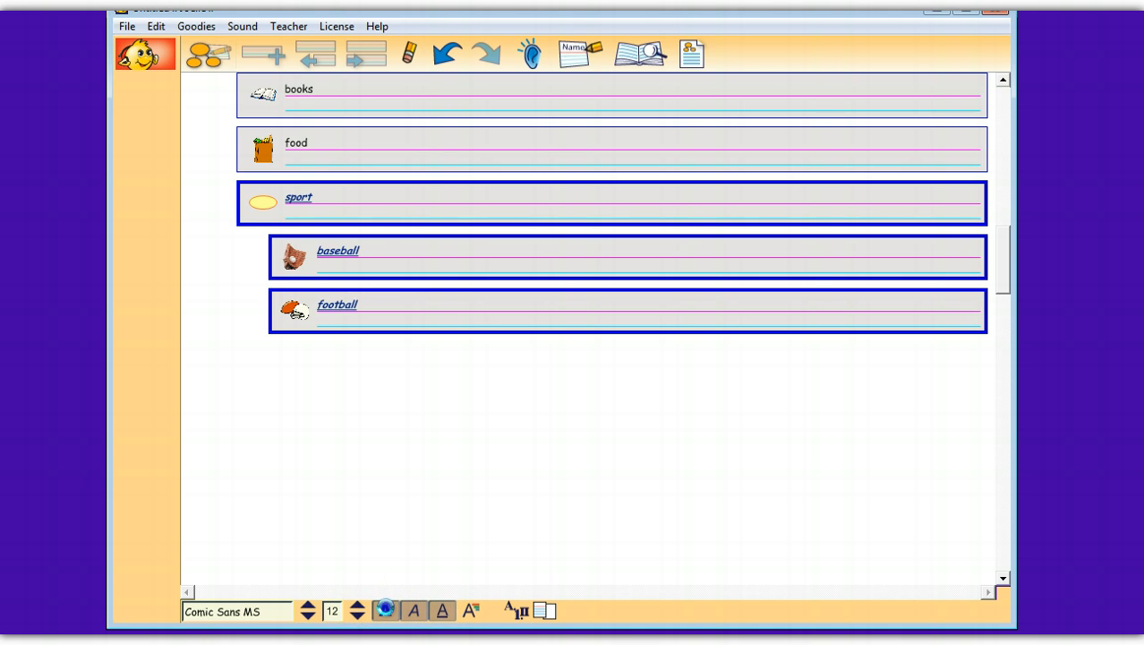
click(441, 611)
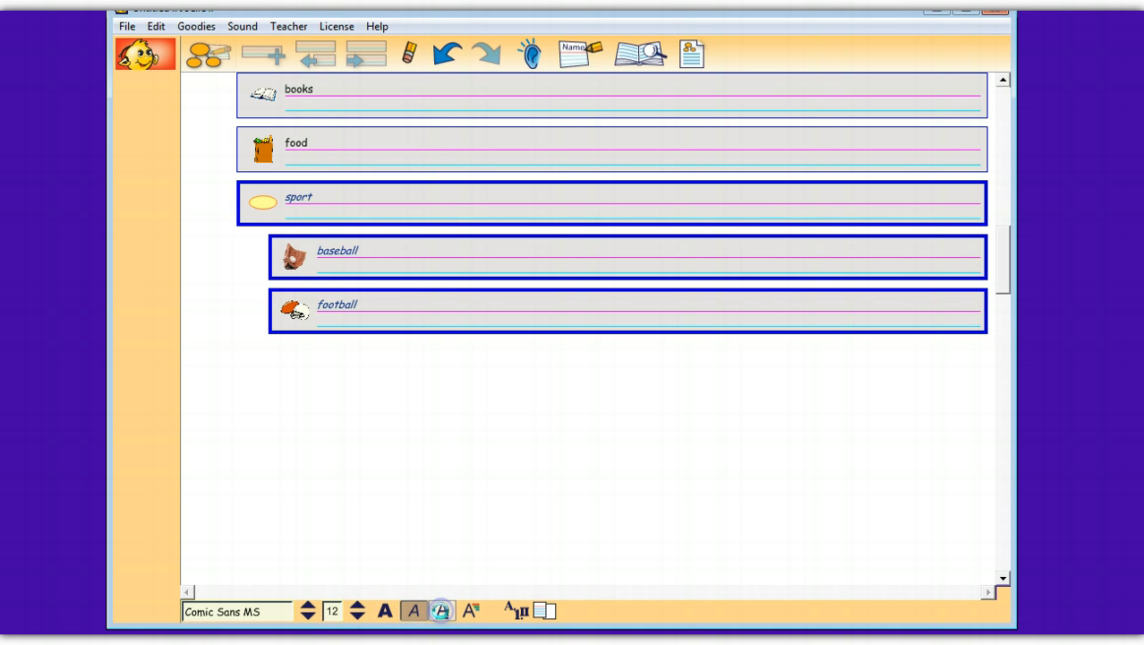
click(471, 611)
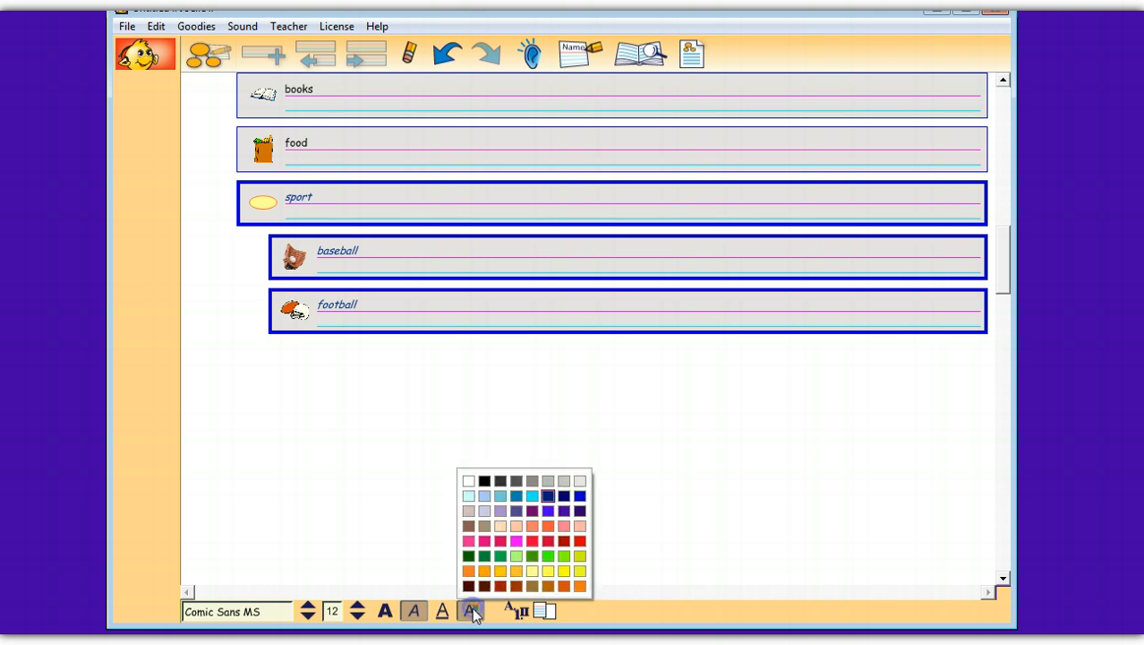
click(567, 539)
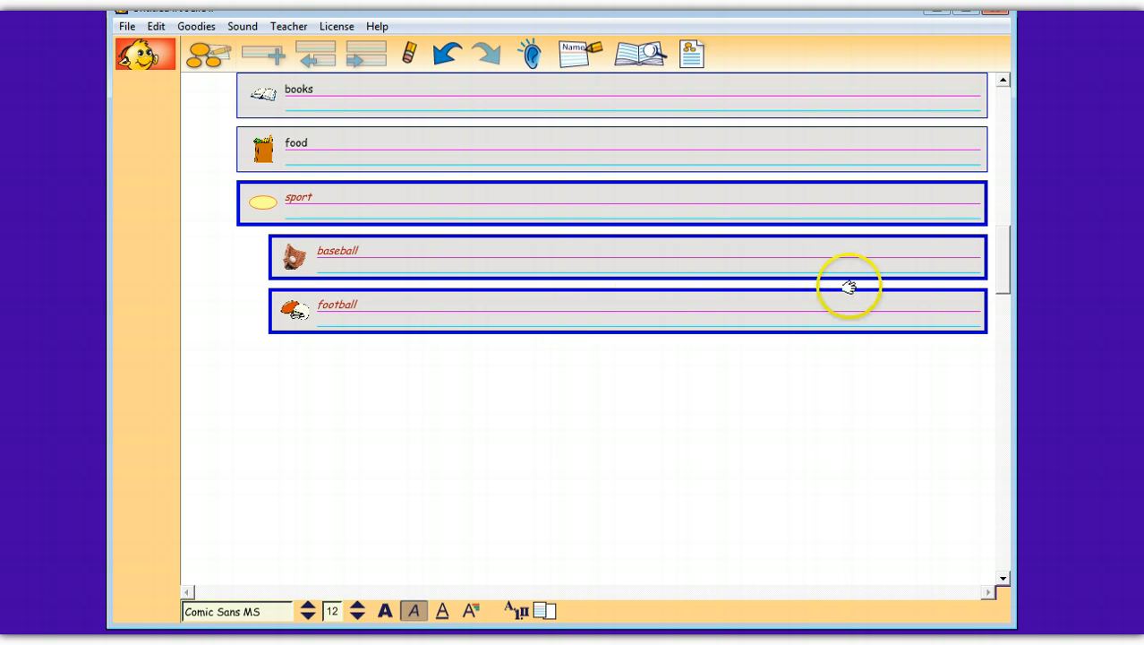
- Set the font size of the whole My Favorites topic, including its note, to 18
drag(1010, 283, 999, 179)
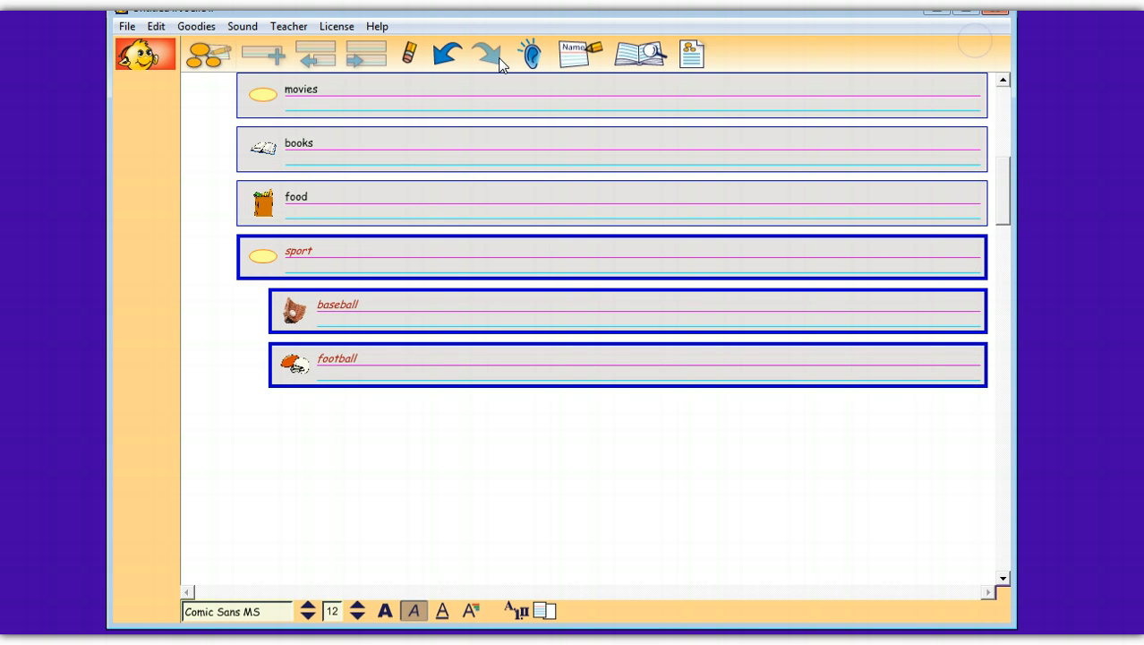
drag(999, 212, 991, 106)
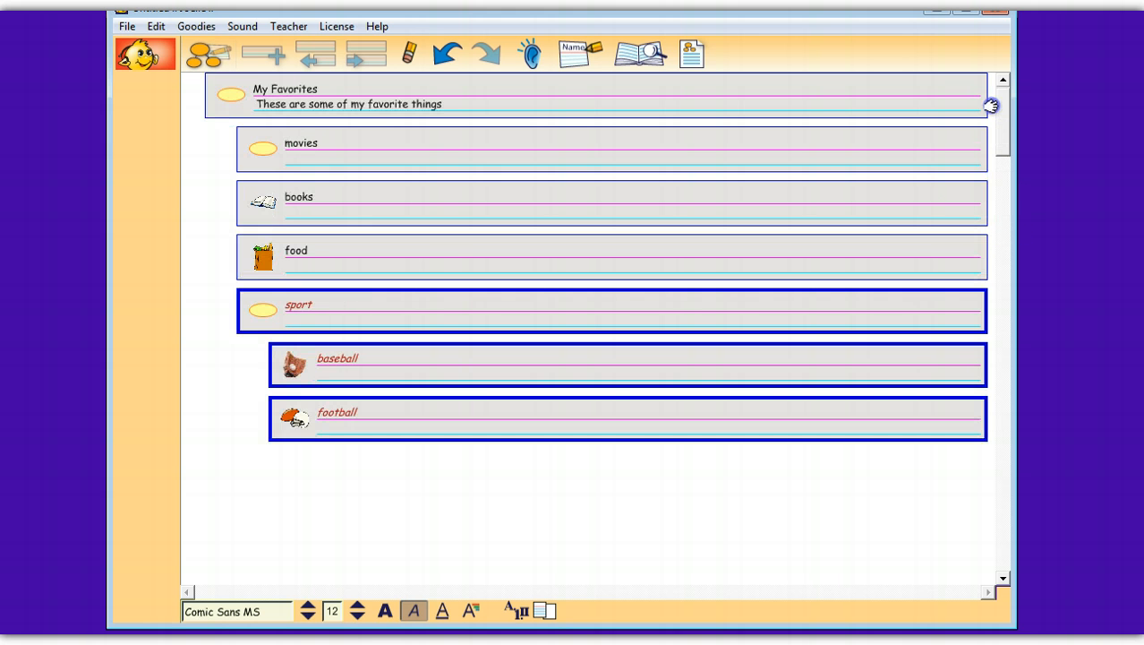
click(428, 92)
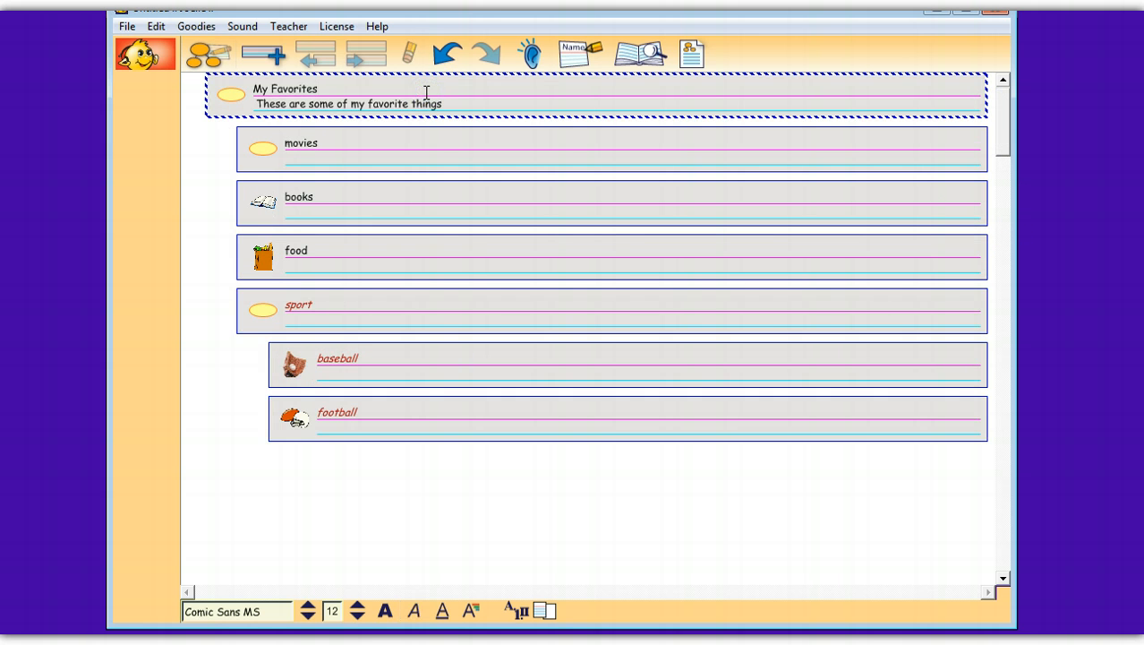
click(337, 87)
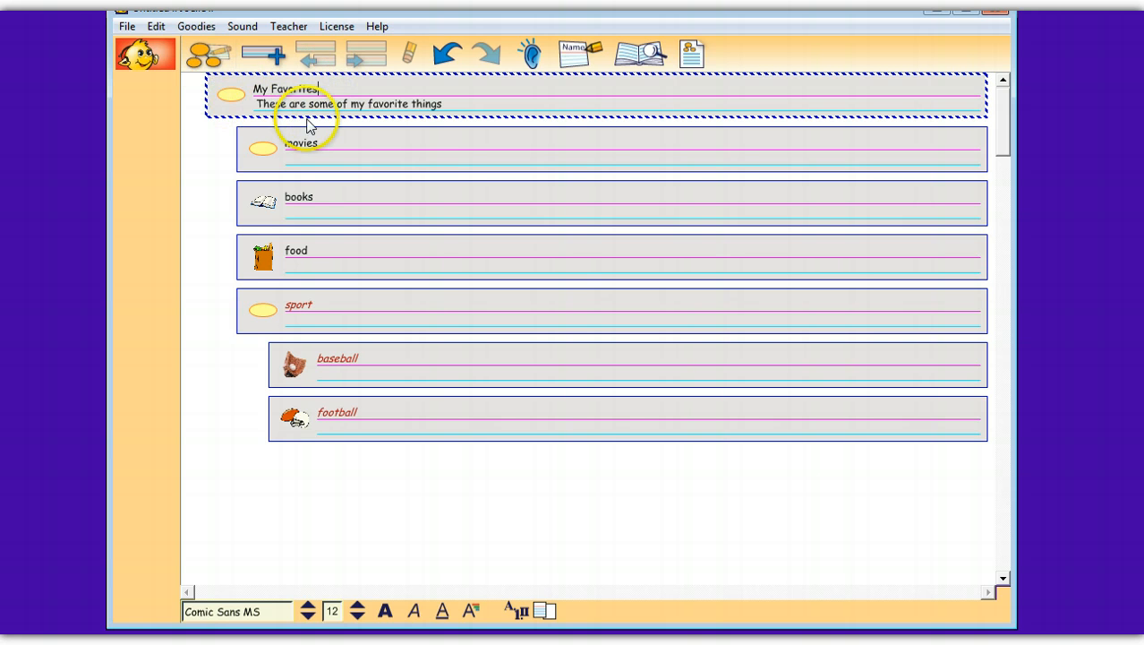
click(259, 123)
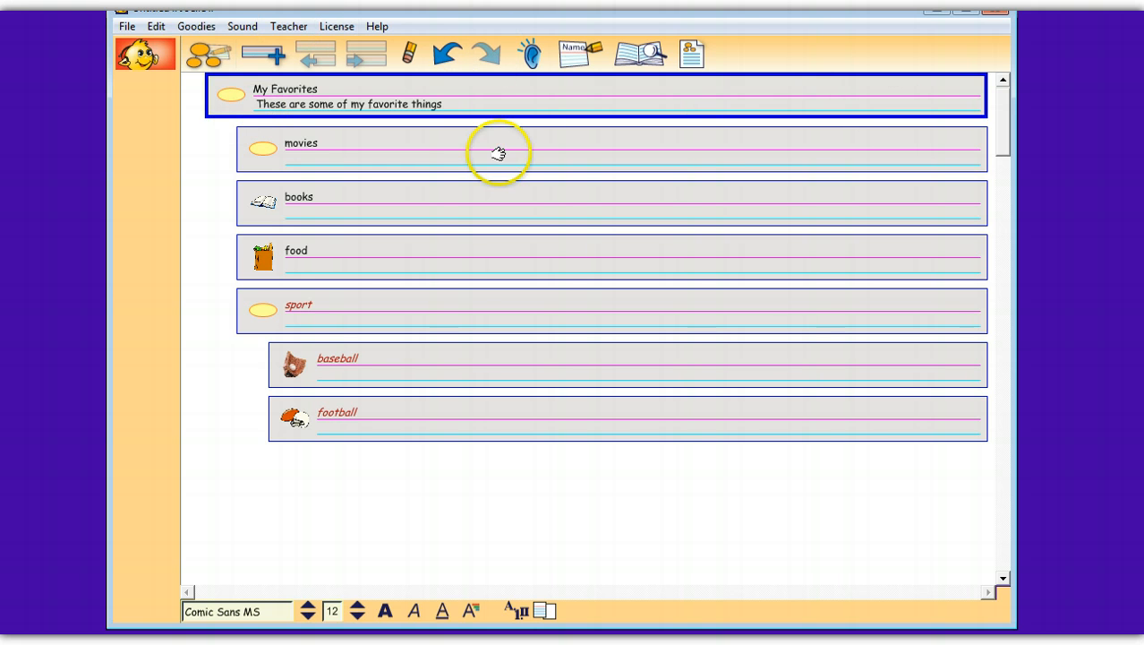
click(357, 609)
click(356, 609)
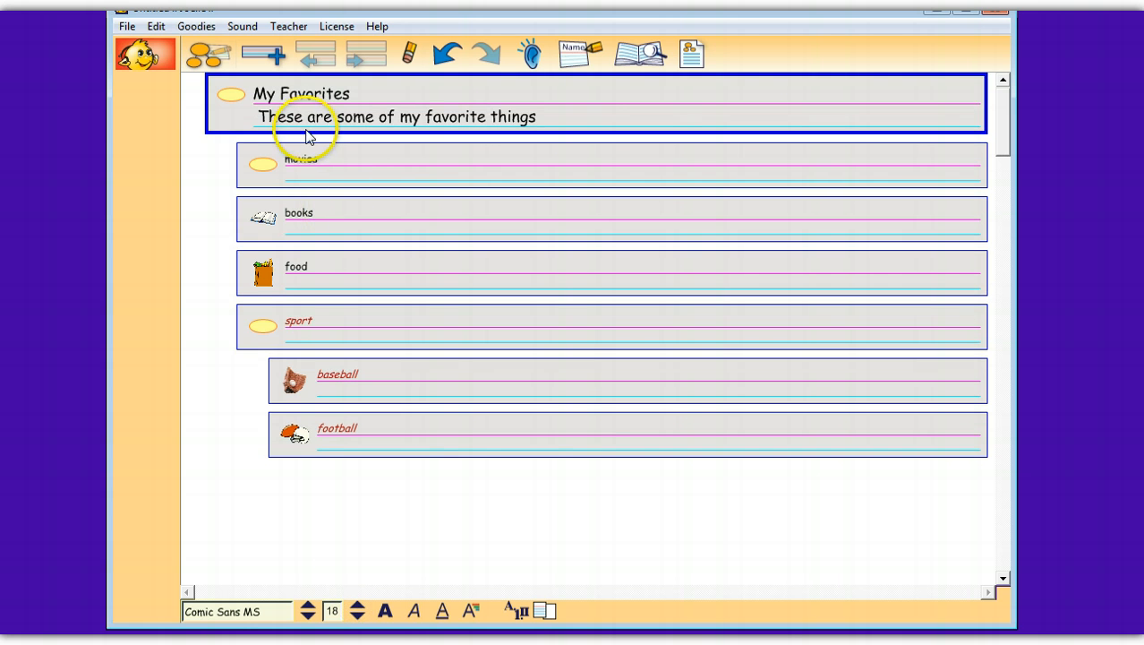
- Make the movies, books, food and sport topics bold with font size 14
click(305, 159)
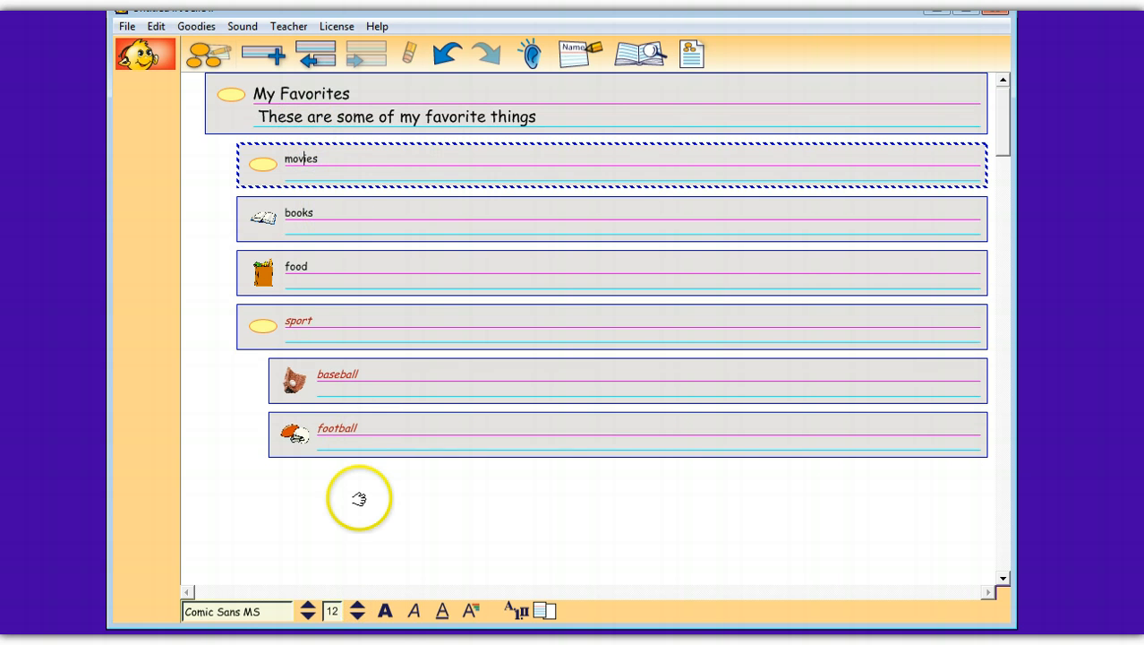
shift+click(329, 201)
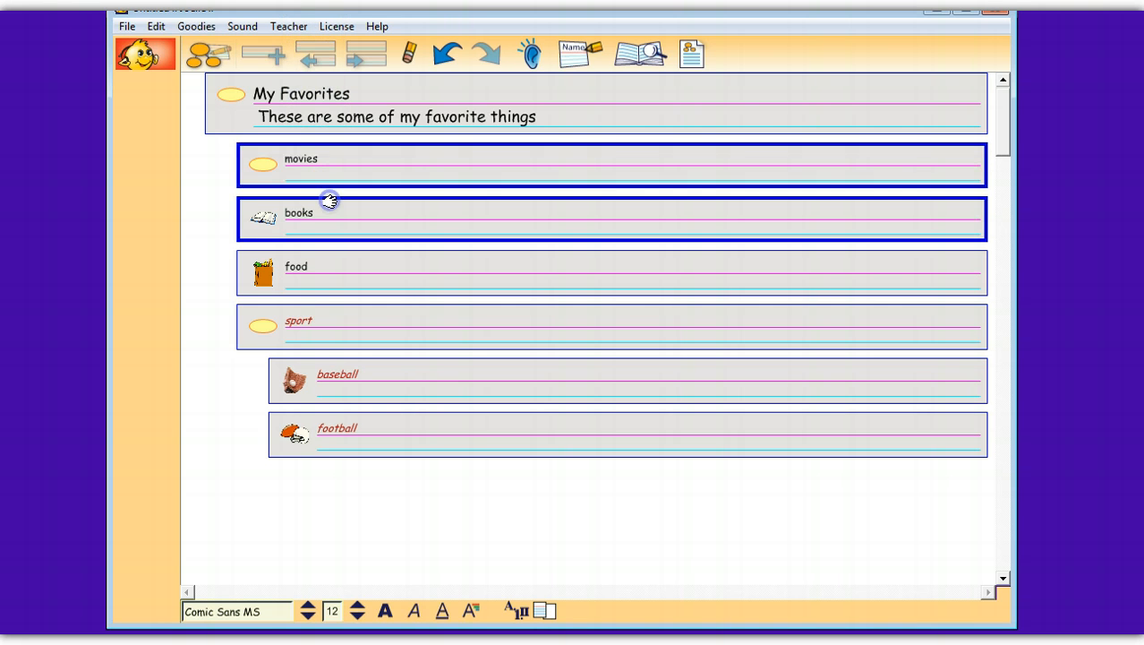
shift+click(335, 253)
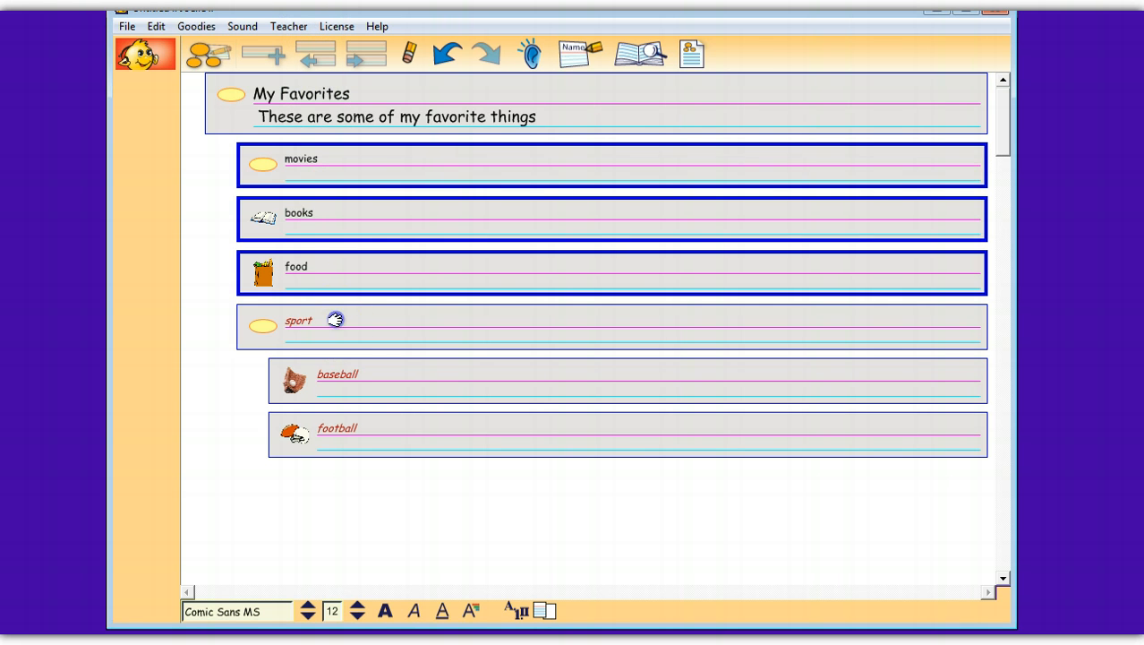
shift+click(333, 324)
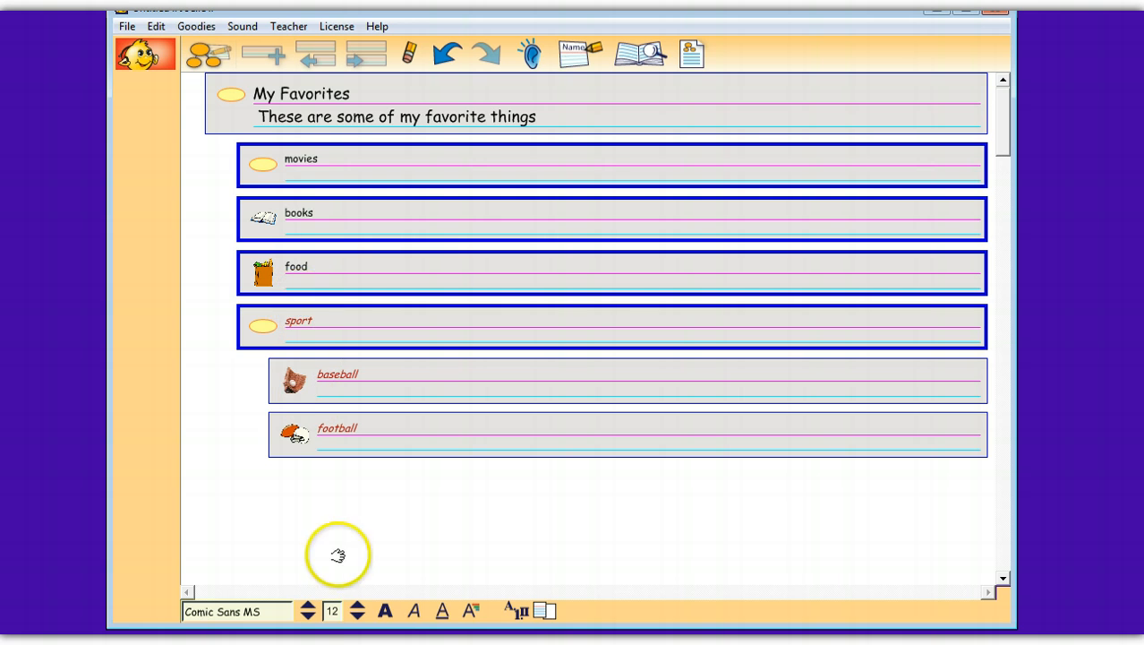
click(385, 614)
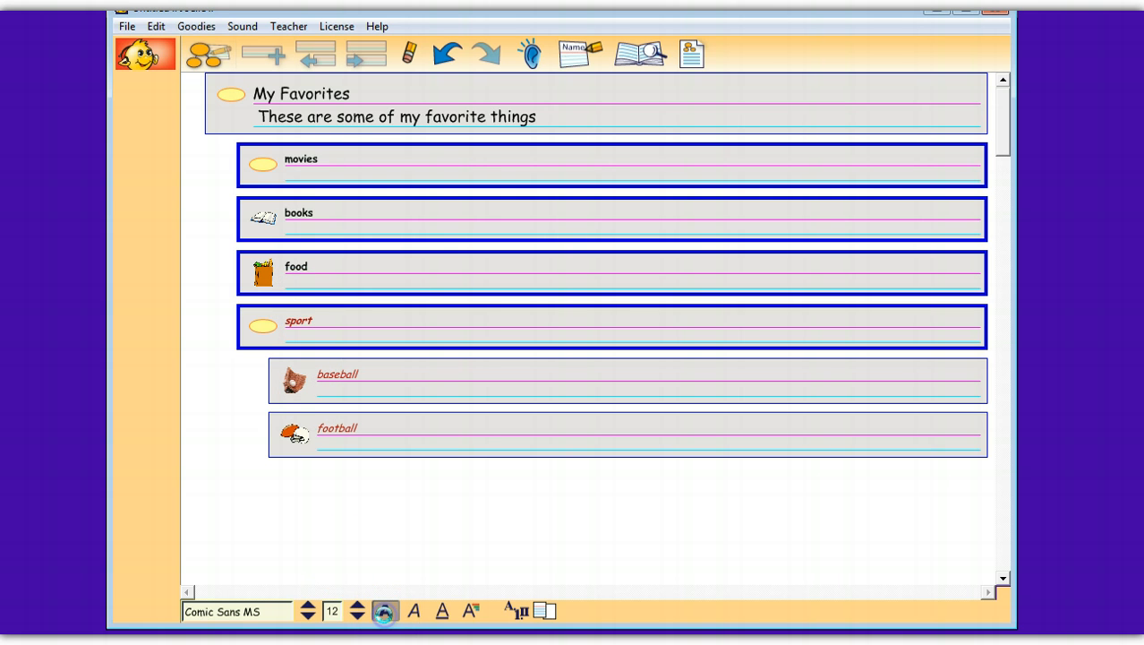
click(357, 604)
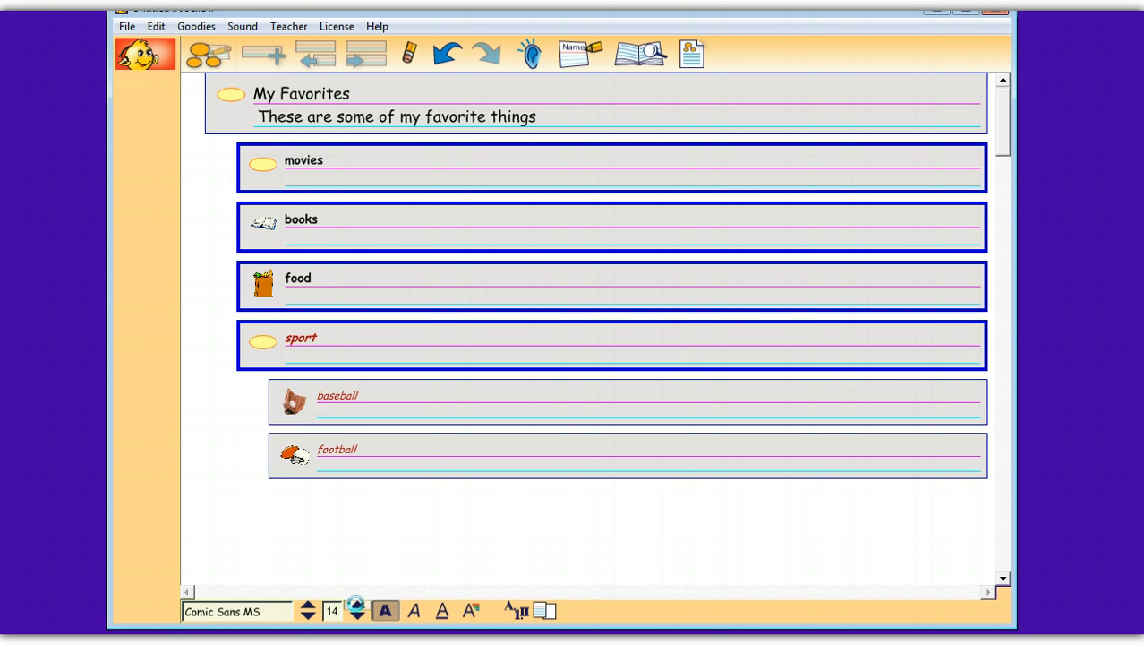
- Check the new text formatting in the picture view and return to the My Favorites topic in the written outline
click(203, 59)
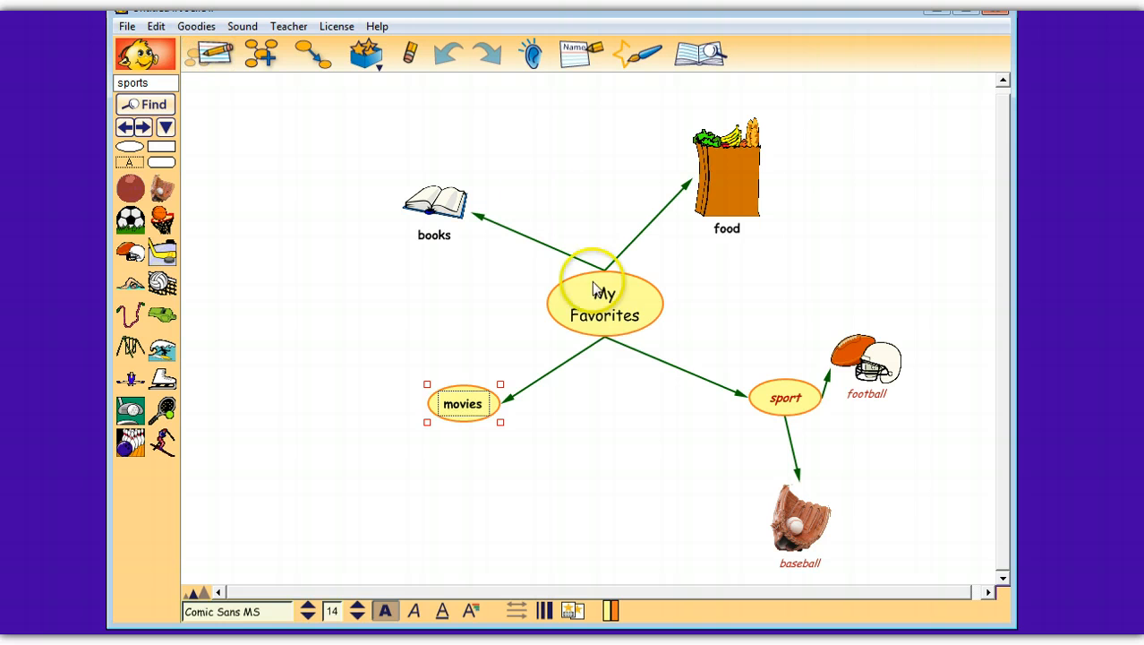
click(211, 55)
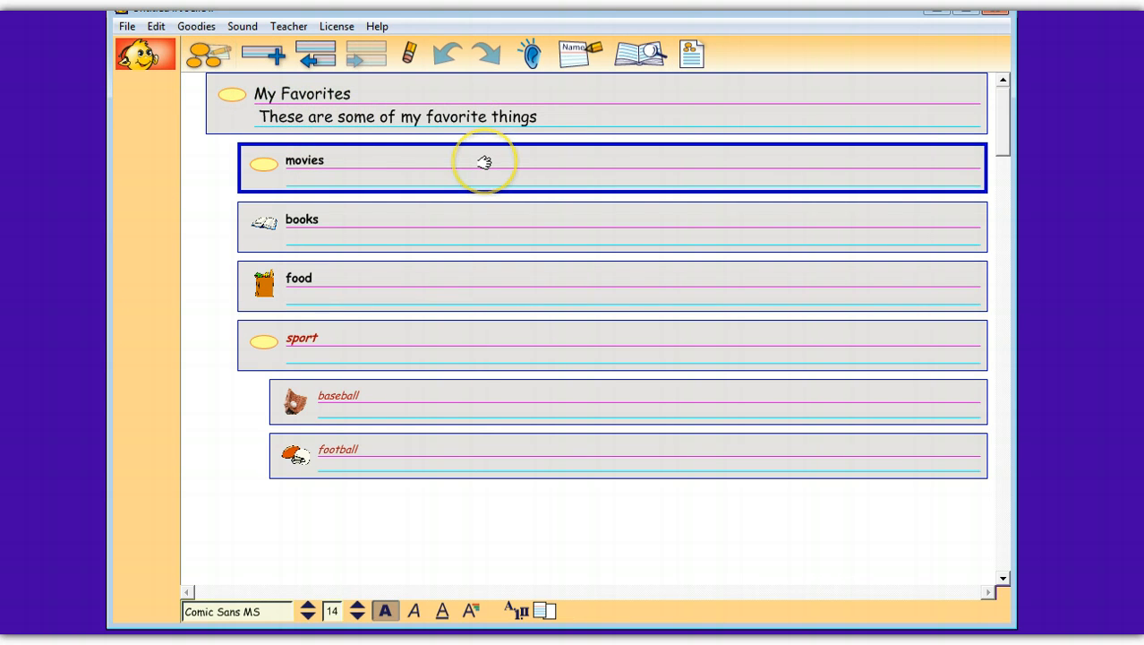
click(465, 85)
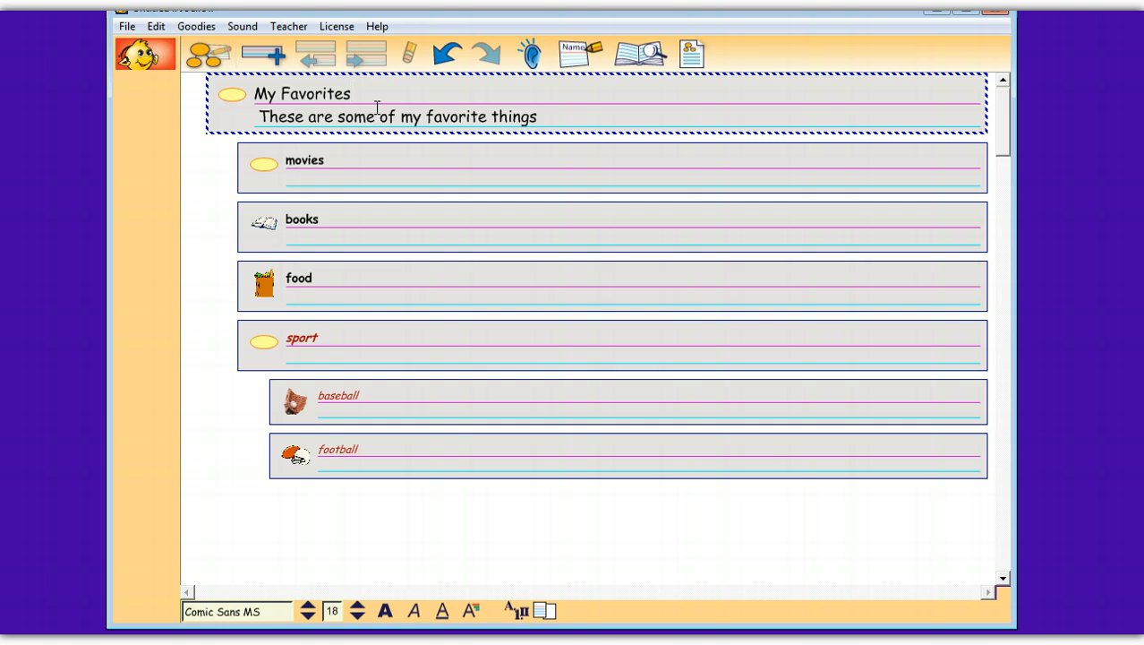
- Change the movies, books, food and sport topics to bold Bookman Old Style, size 12
click(379, 143)
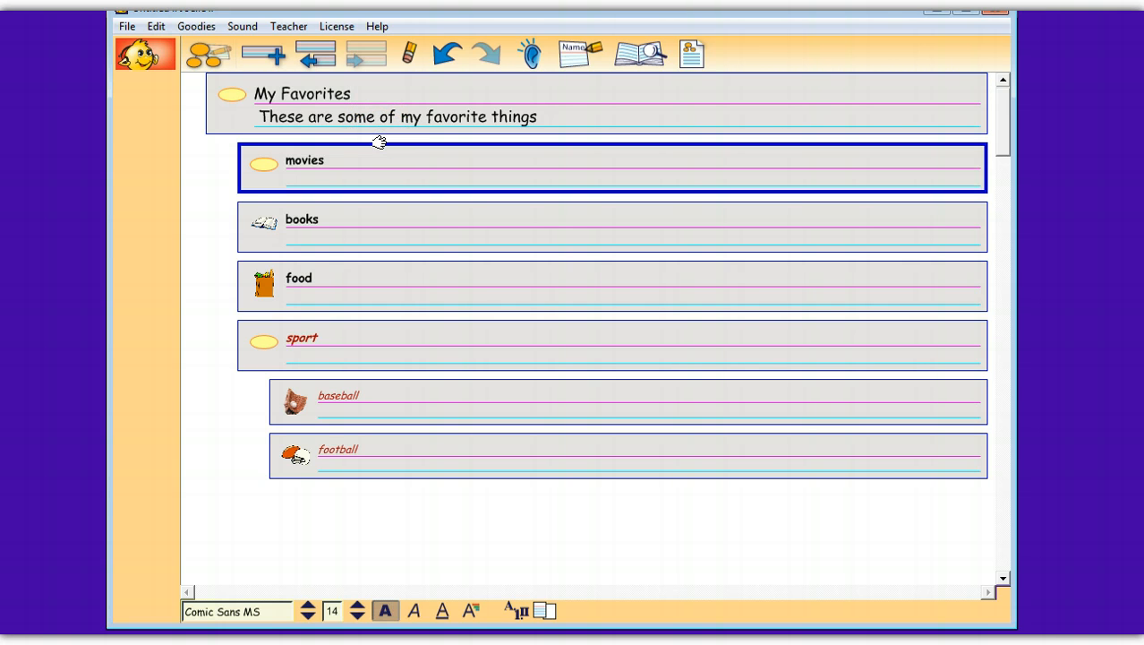
shift+click(389, 202)
shift+click(394, 264)
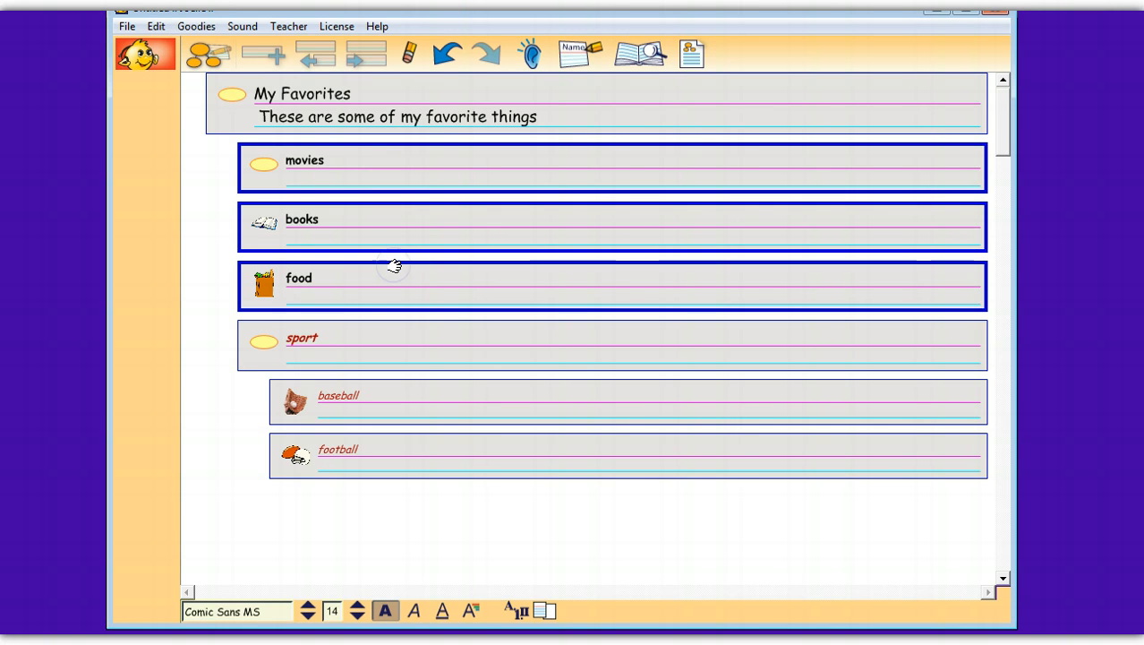
shift+click(390, 322)
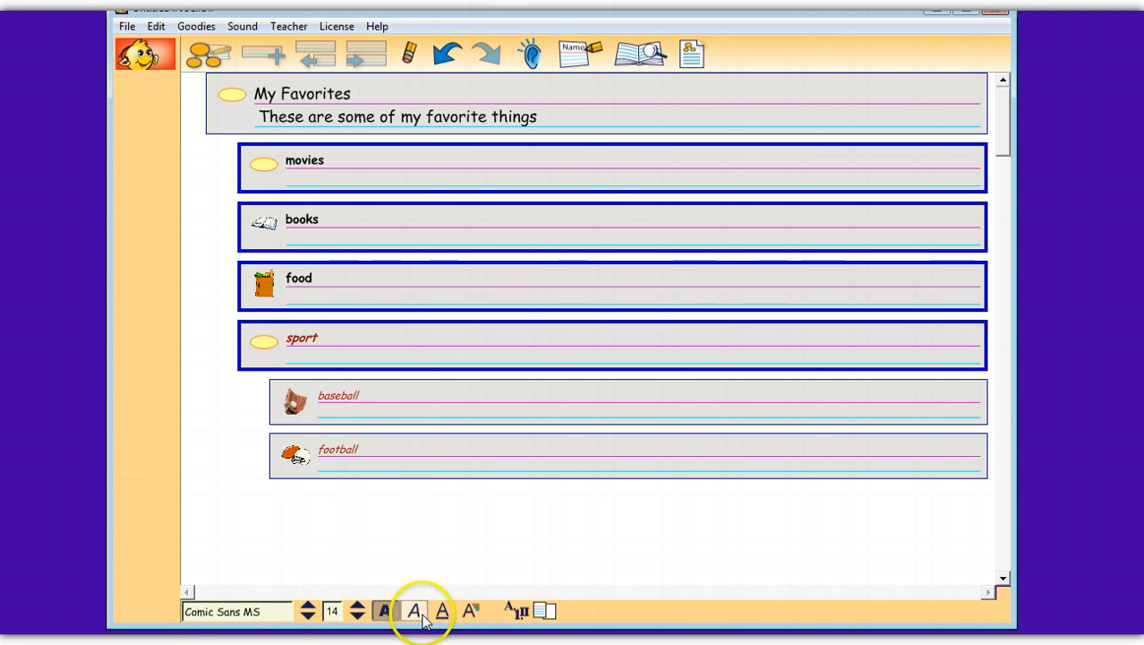
click(308, 606)
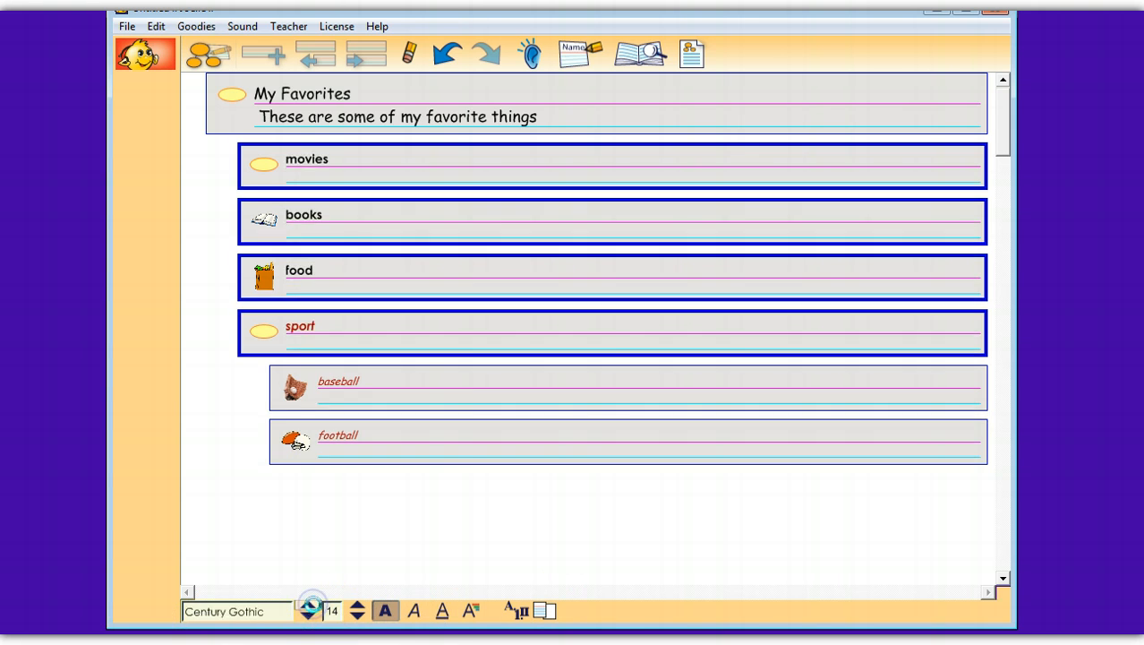
click(314, 612)
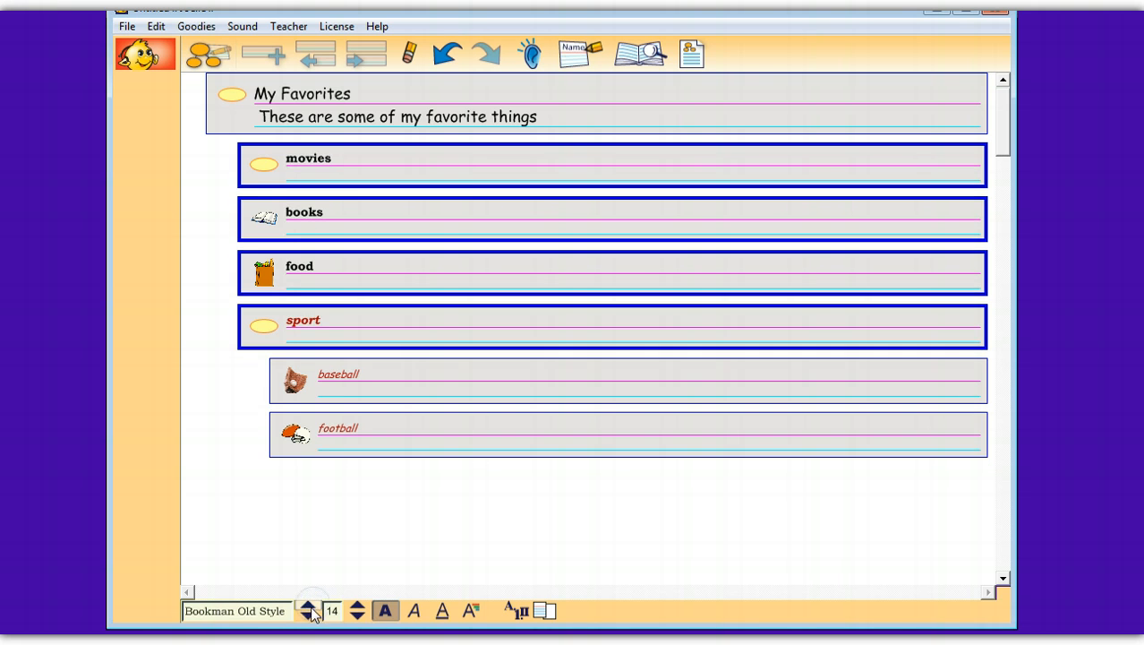
click(357, 617)
click(385, 613)
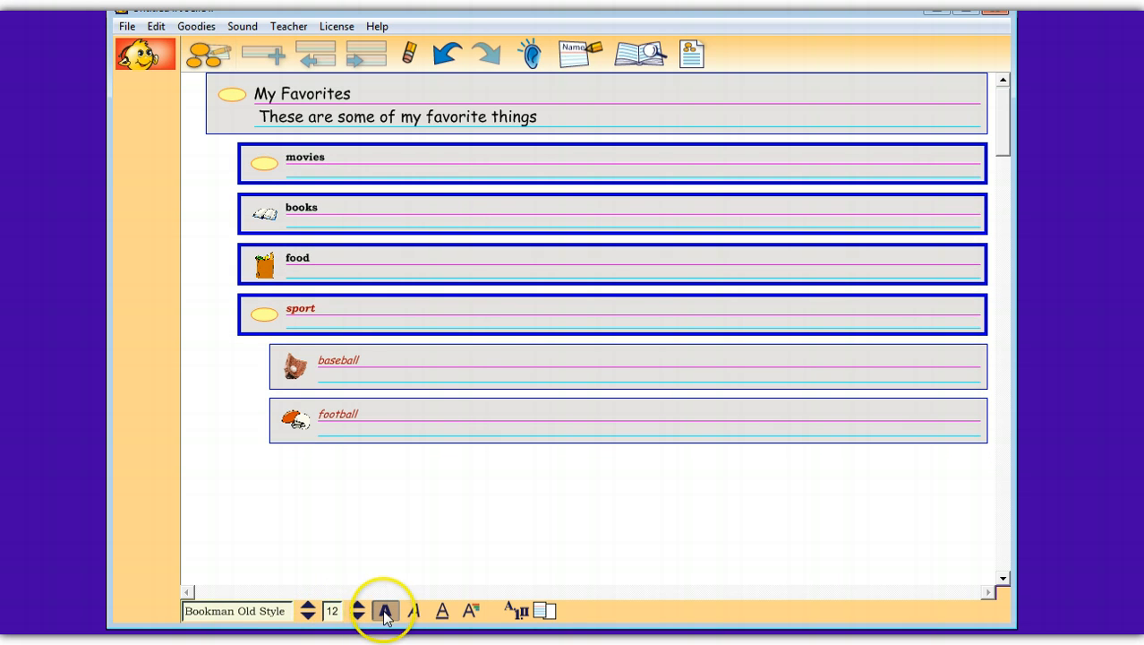
click(385, 611)
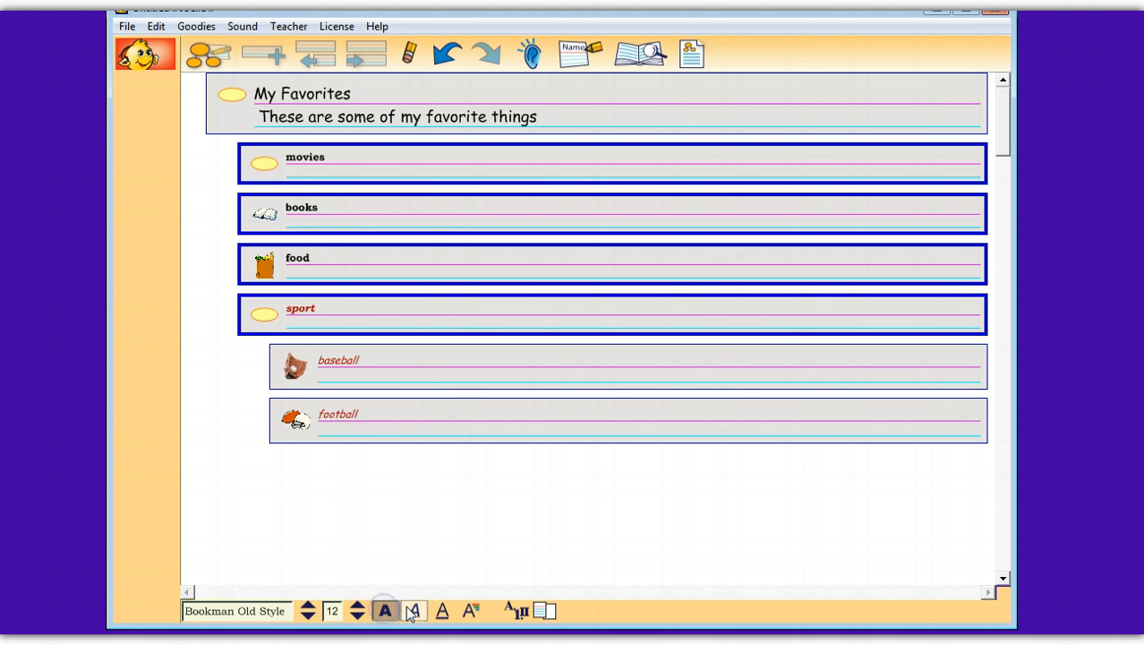
- Toggle italics on the movies, books, food and sport topics, underline them and color their text blue
click(414, 611)
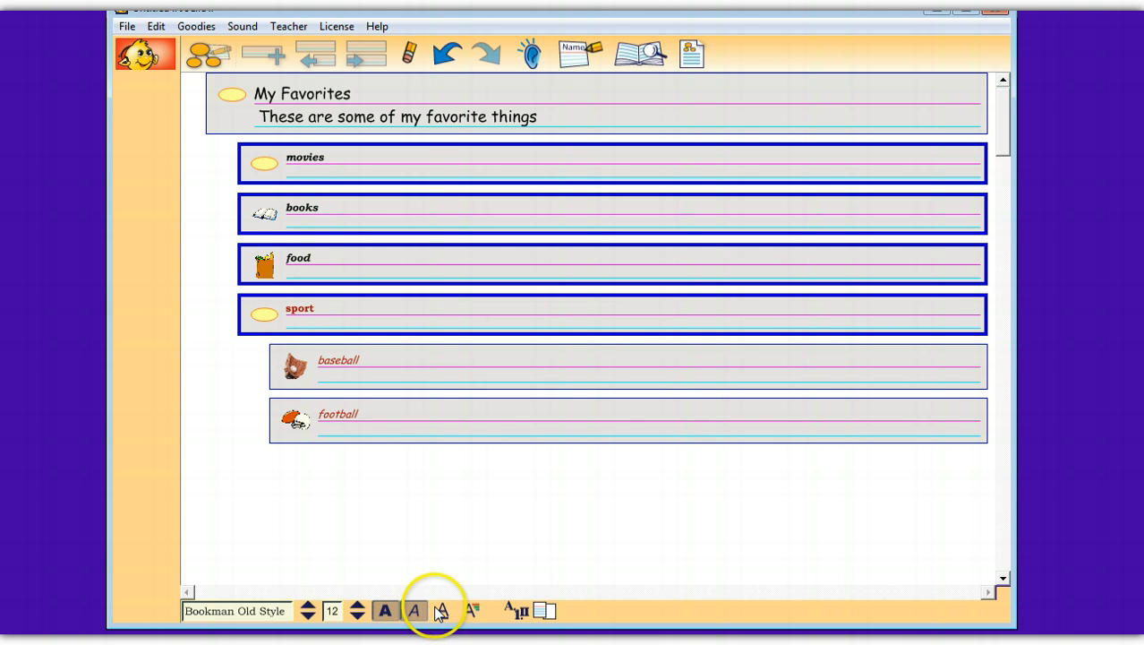
click(439, 612)
click(470, 610)
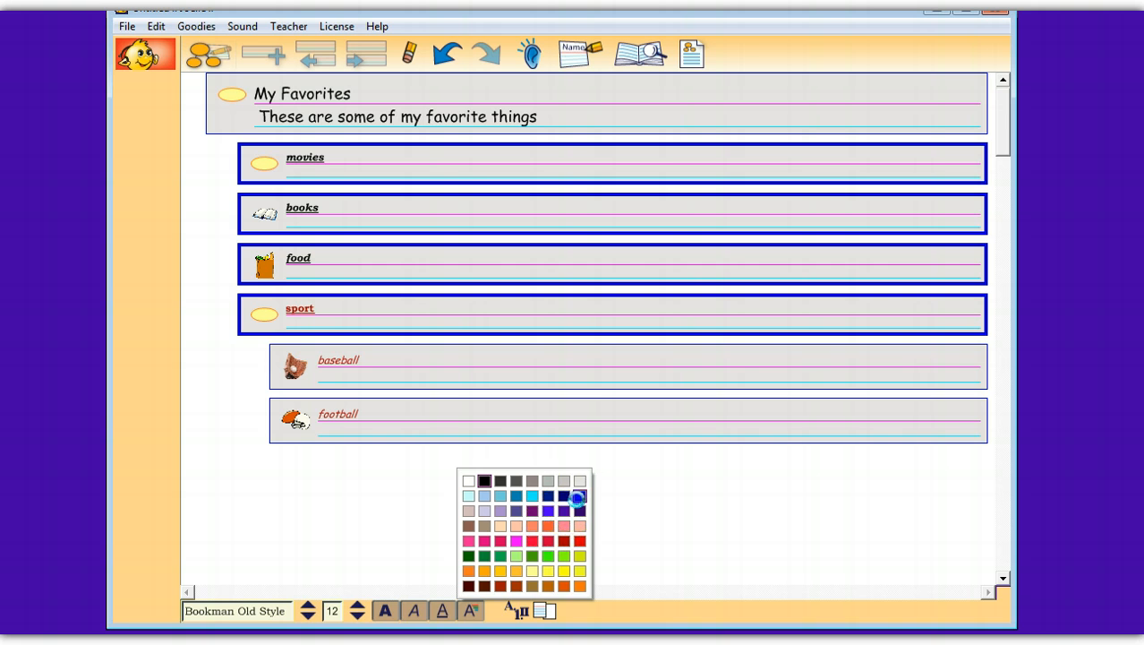
click(577, 497)
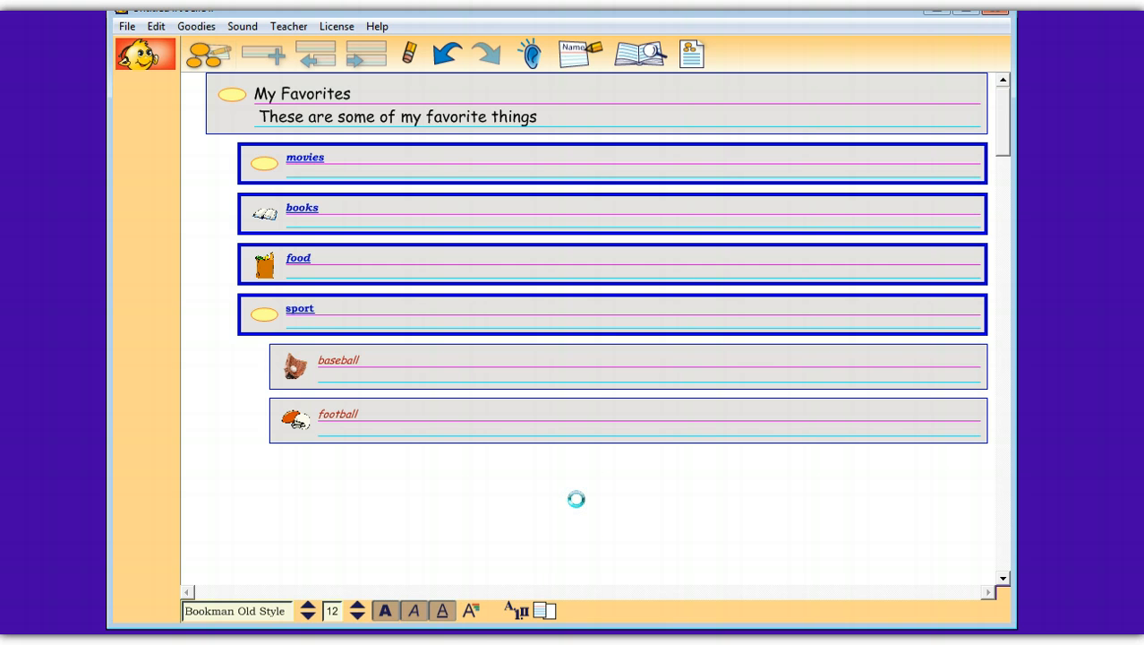
click(472, 610)
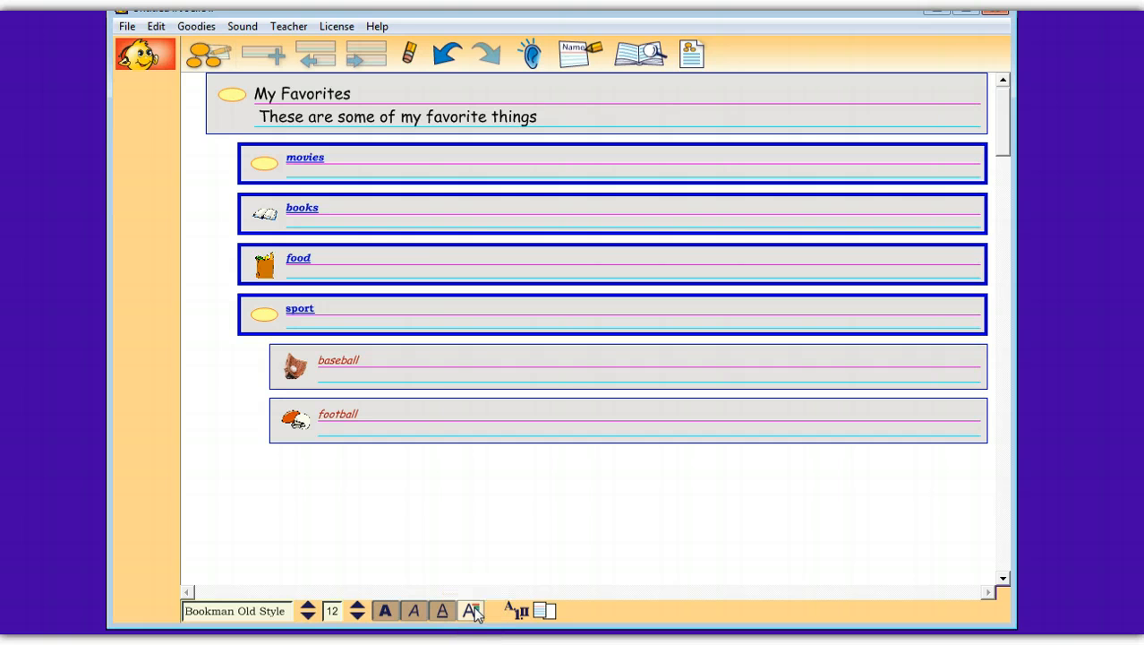
click(447, 613)
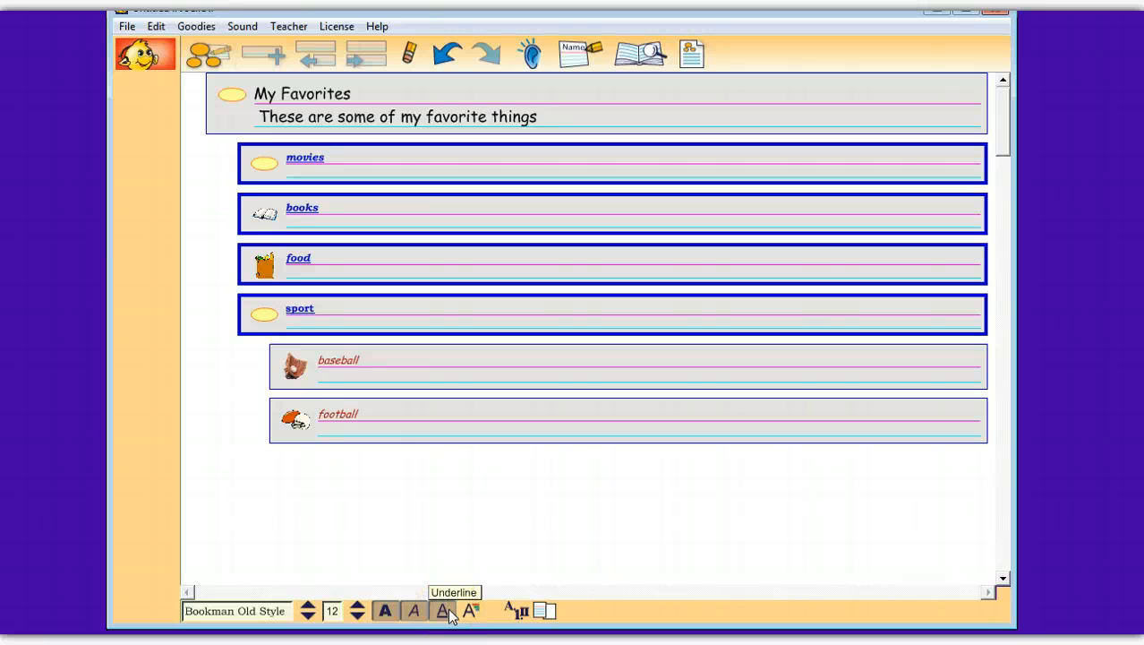
click(419, 612)
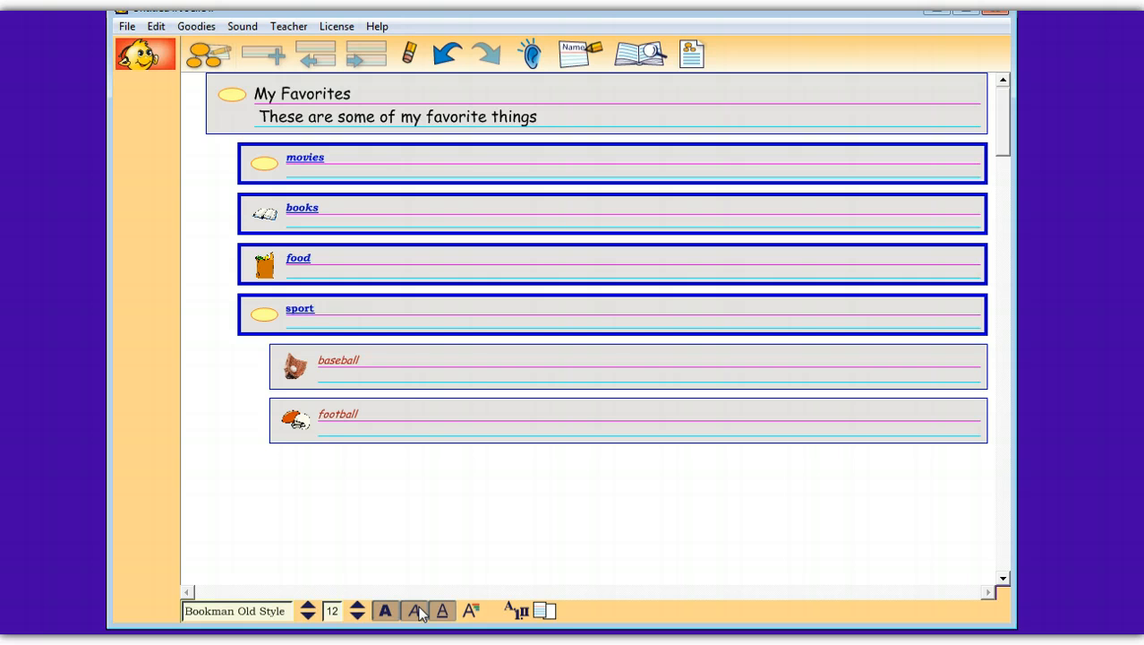
- Try the listening tool from the My Favorites topic and turn it off again
click(394, 95)
click(539, 58)
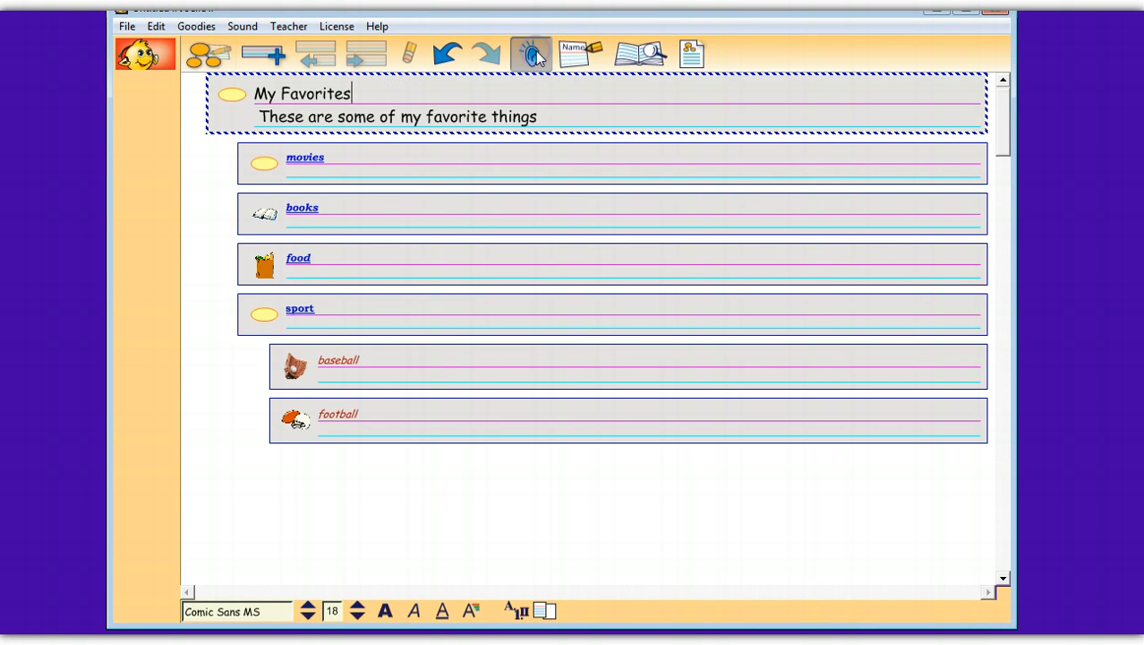
click(446, 71)
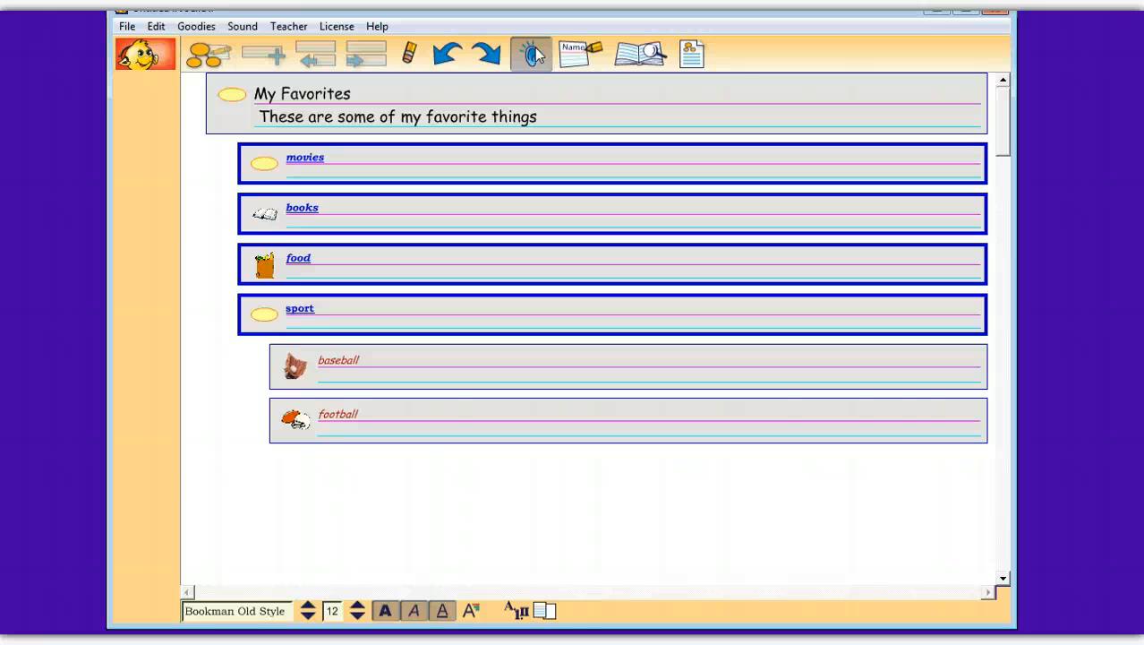
click(215, 165)
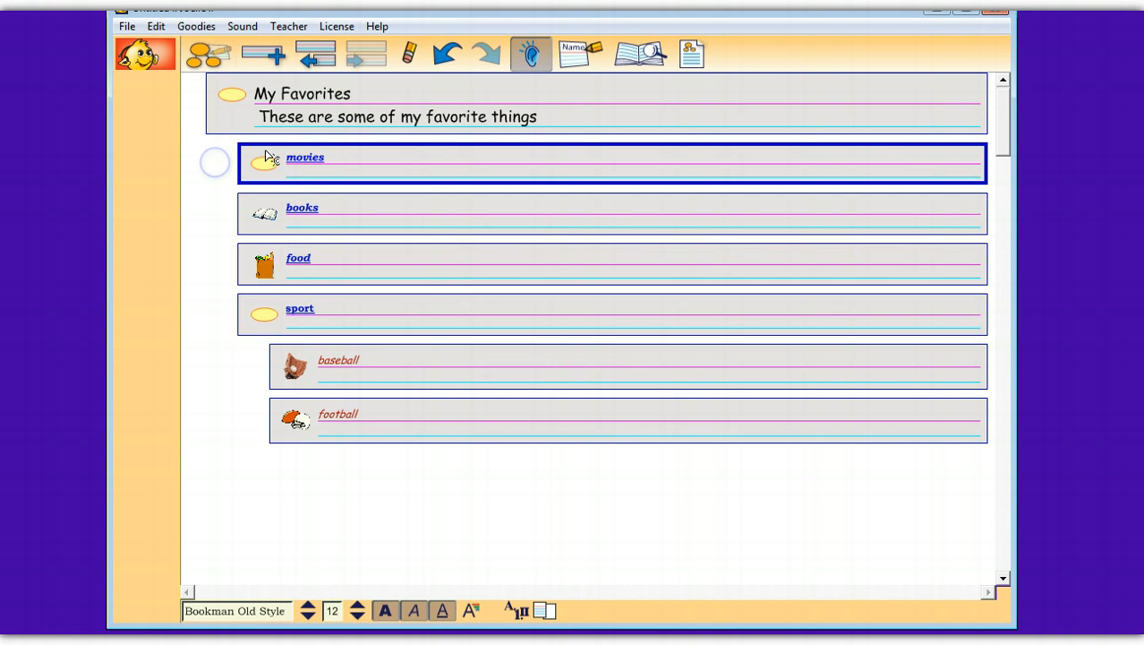
click(531, 54)
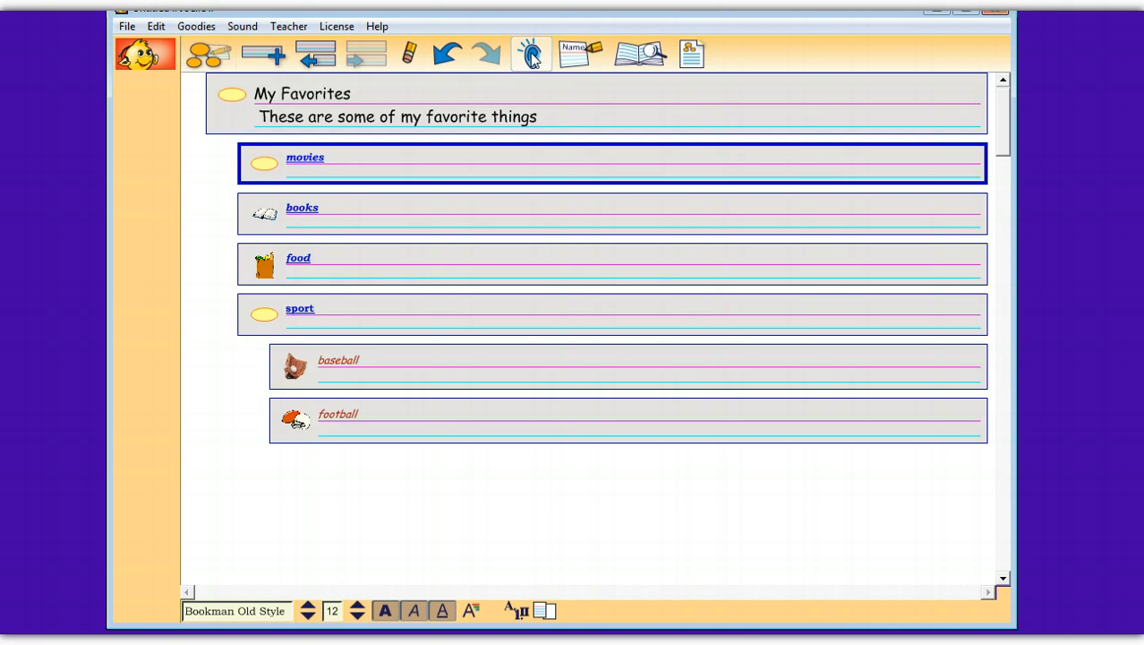
- Listen to the movies, books and food topics with the read-aloud tool and switch it off
click(438, 159)
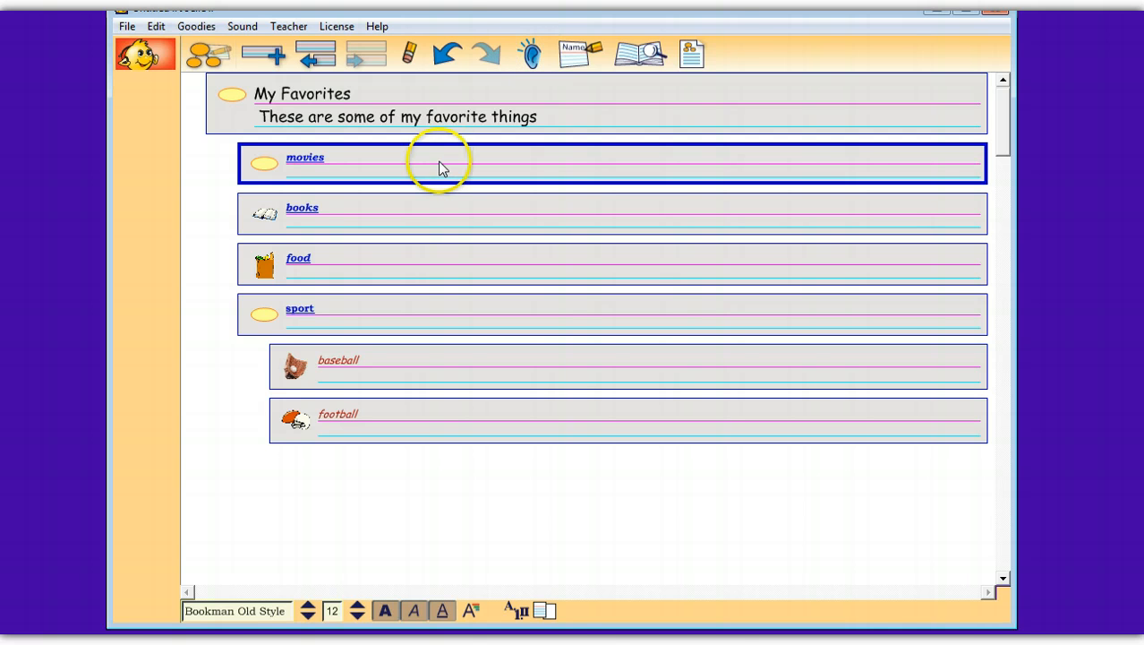
click(389, 144)
click(528, 57)
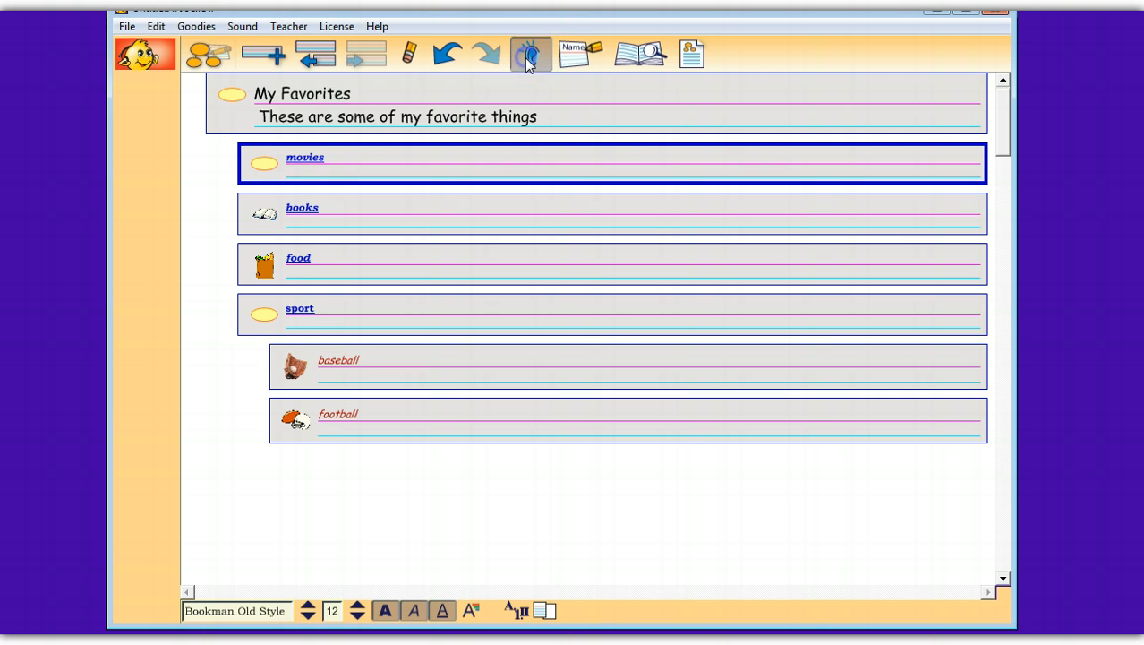
click(303, 156)
click(300, 205)
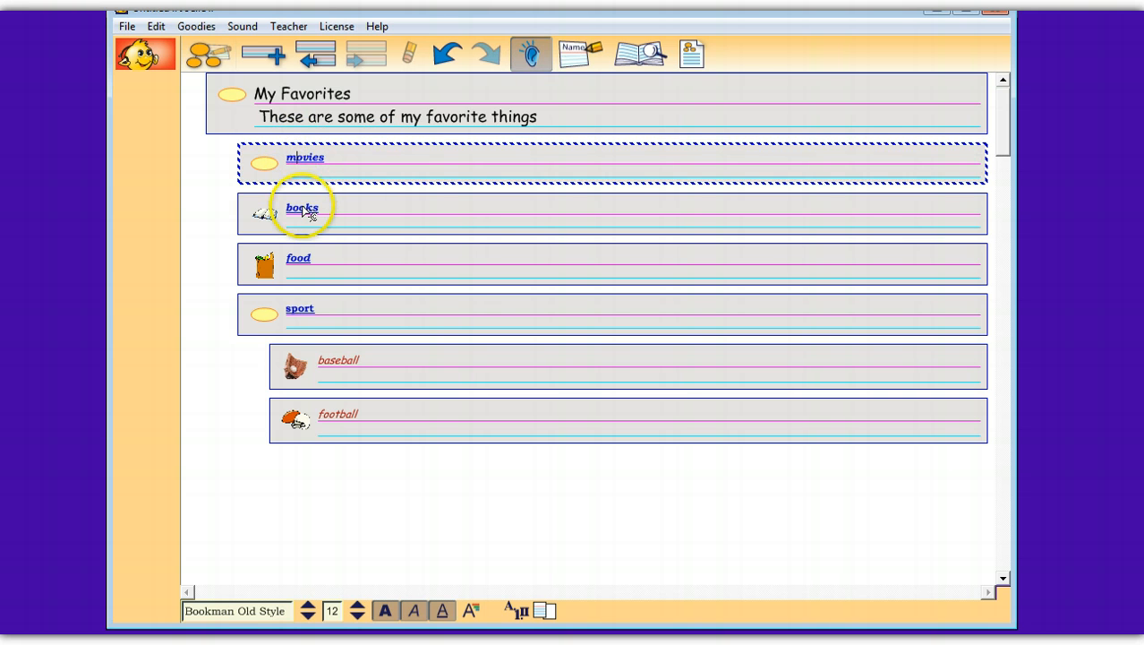
click(305, 254)
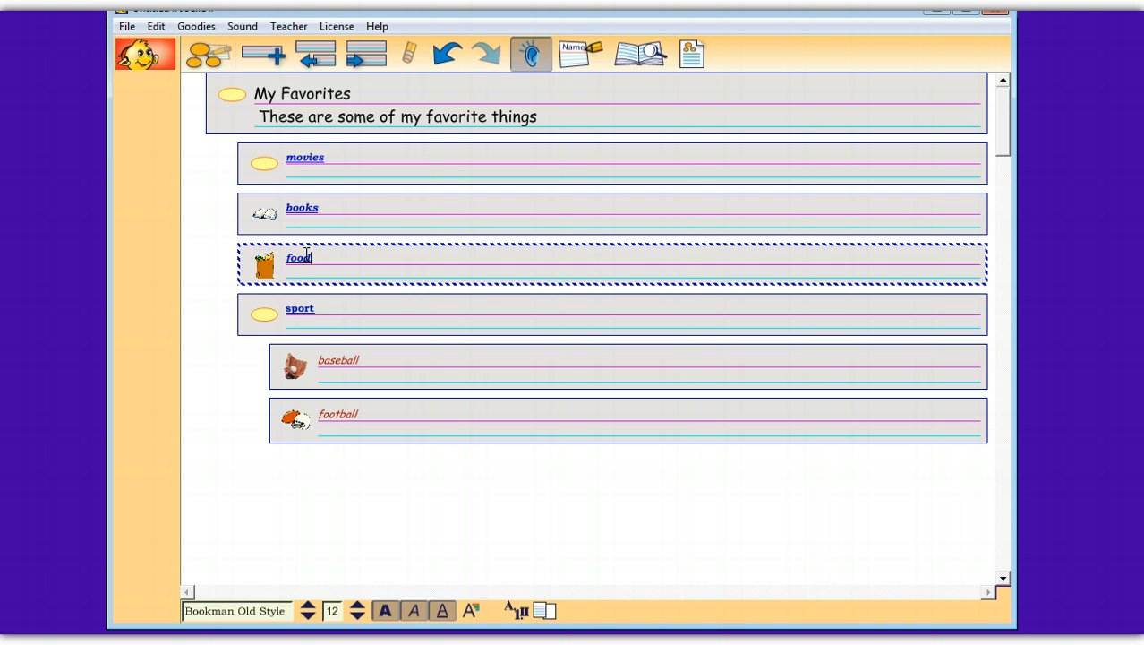
click(532, 57)
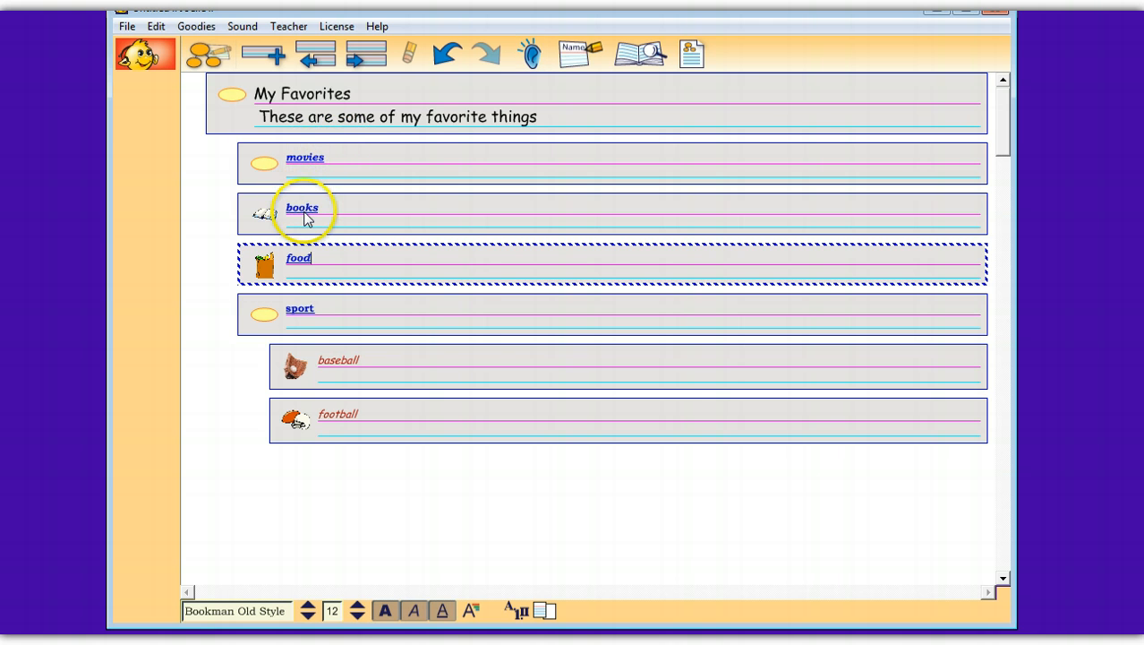
- Turn on the listening tool and have My Favorites, movies, books and food read aloud
click(535, 57)
click(324, 96)
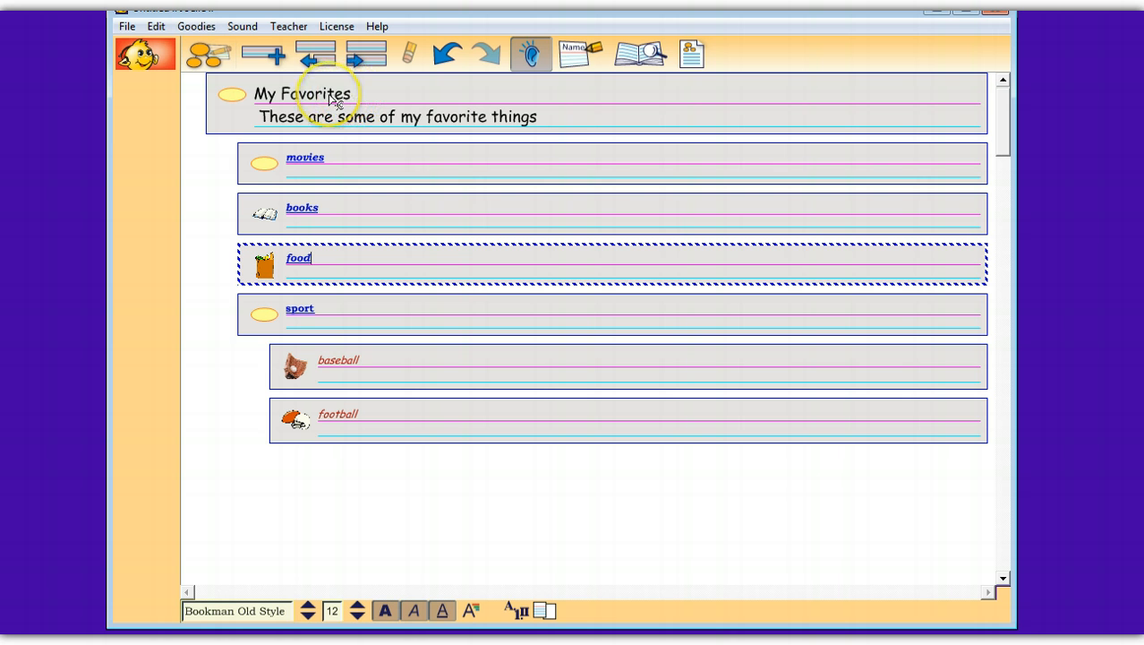
click(328, 94)
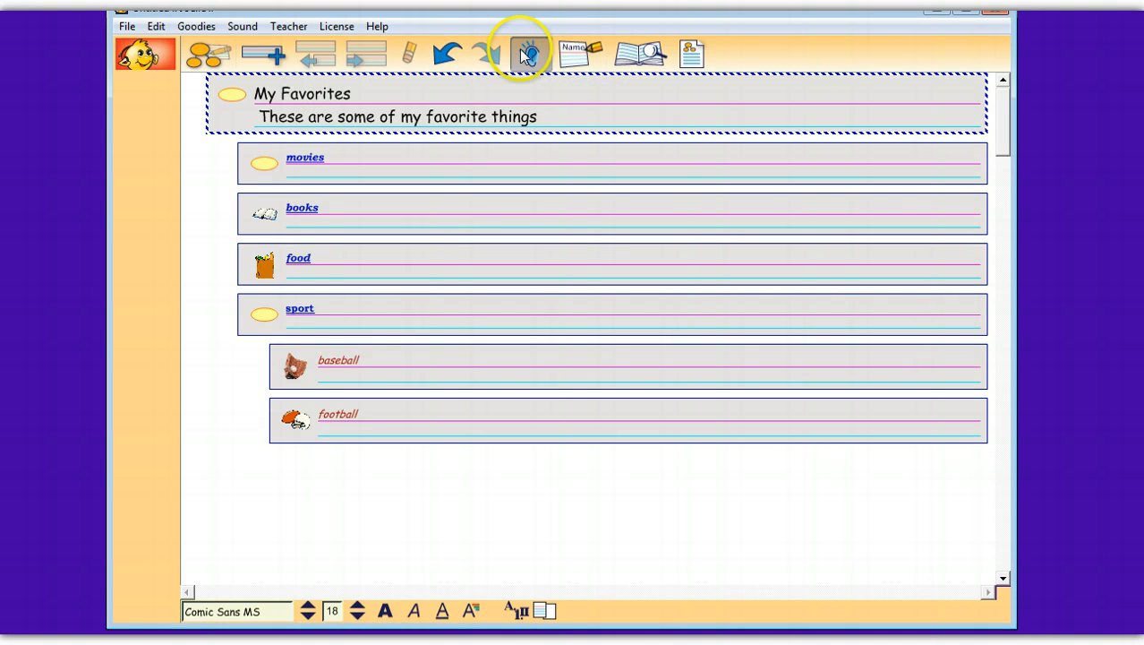
click(318, 161)
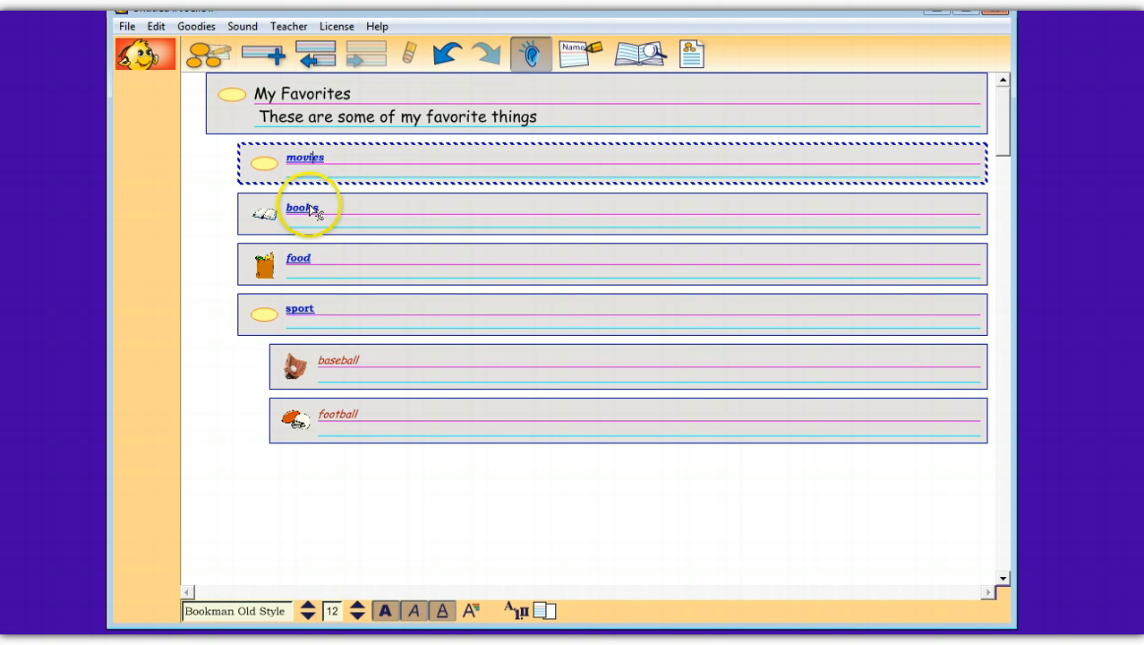
click(310, 209)
click(301, 265)
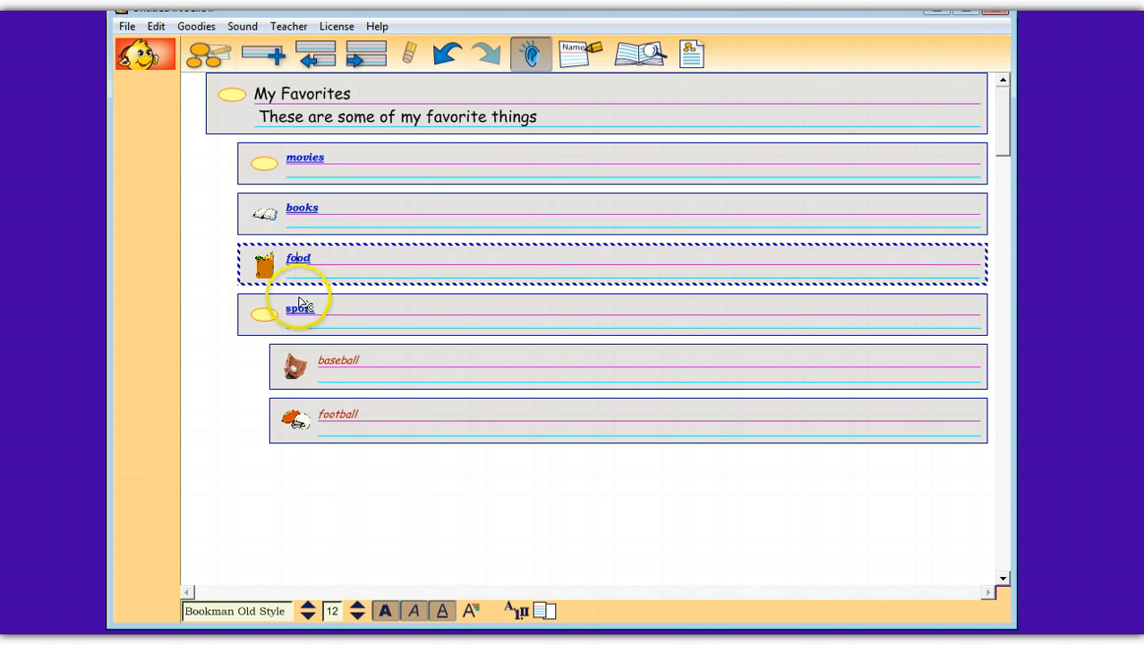
- Listen to the sport topic in the writing view, and to My Favorites and food in the picture view
click(299, 307)
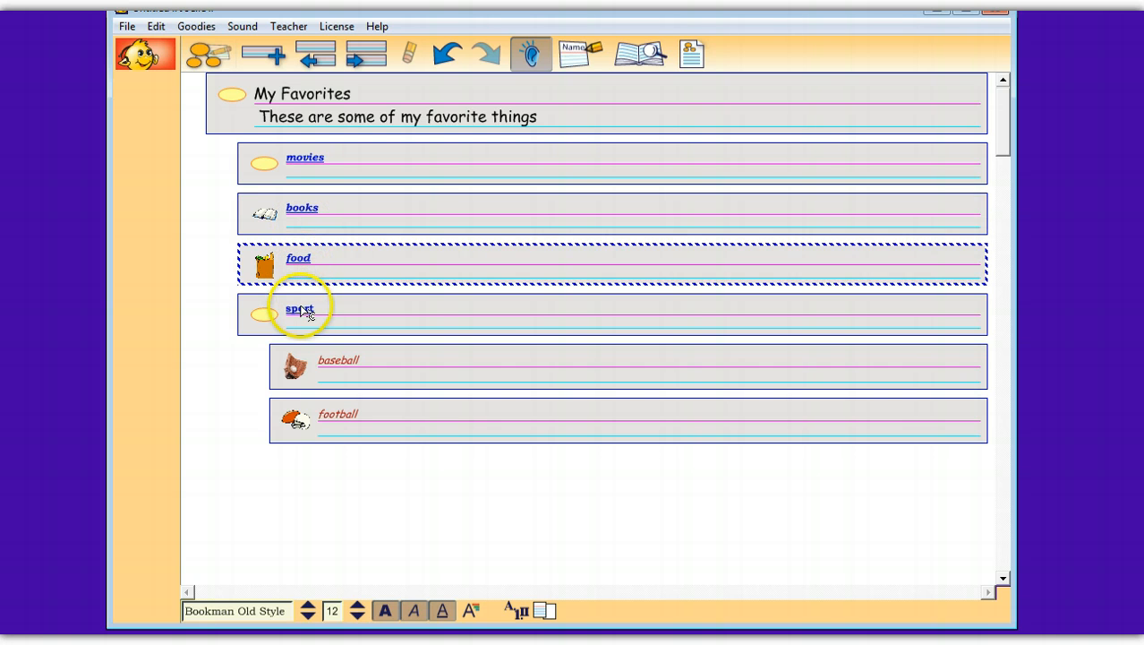
click(213, 57)
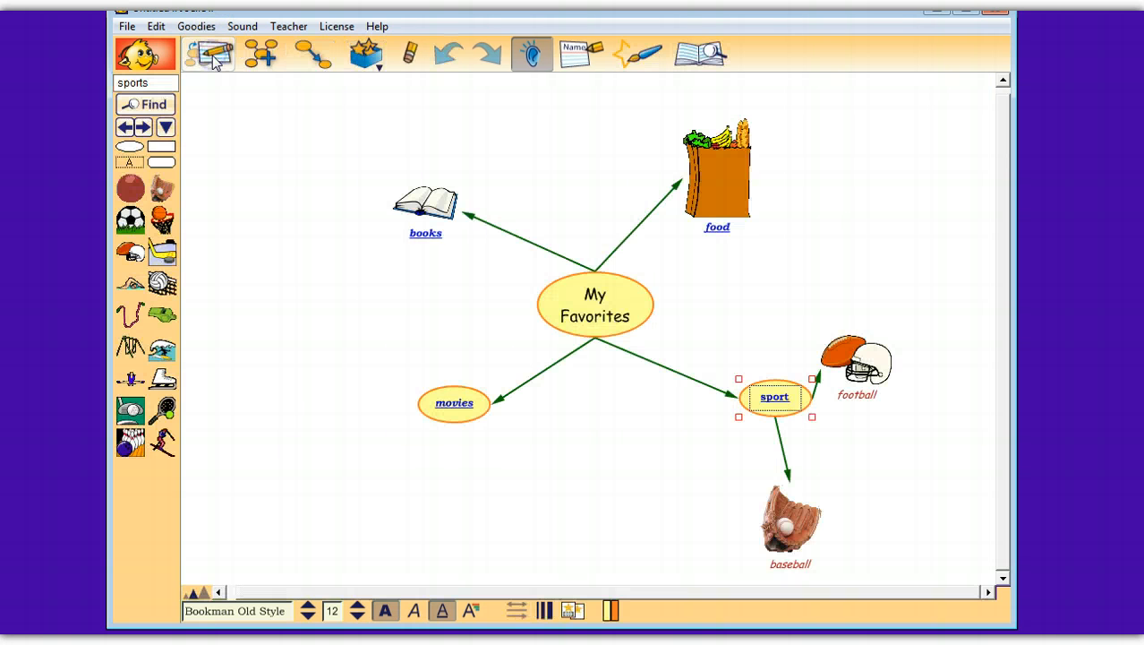
click(587, 298)
click(722, 233)
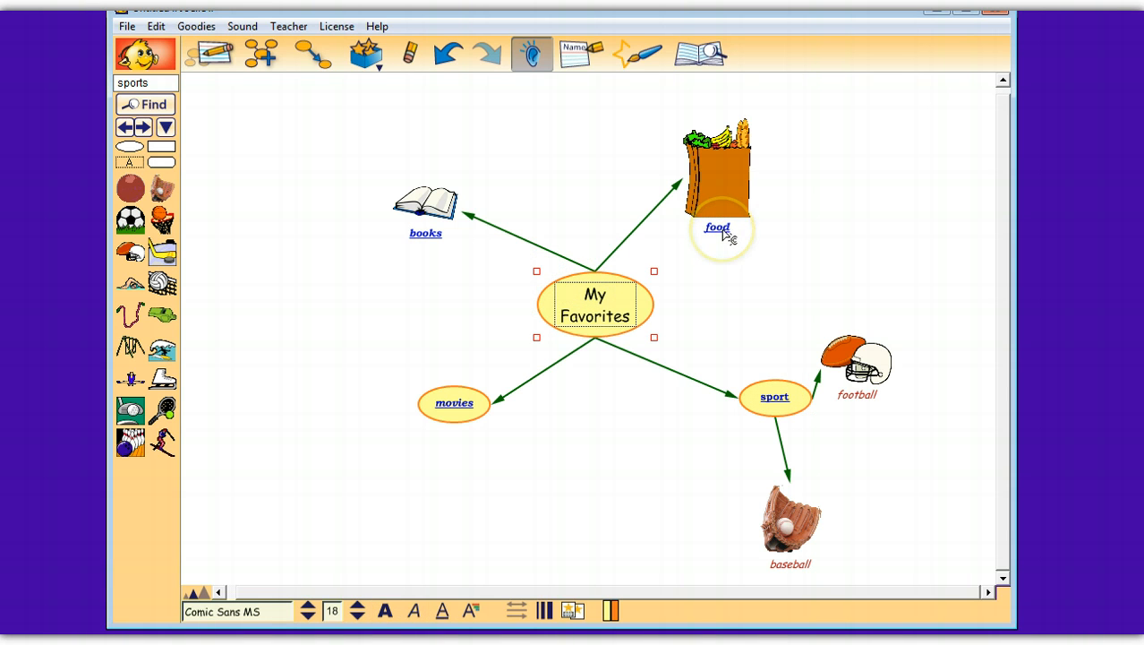
click(350, 170)
- Have My Favorites read aloud in the writing view, and movies, sport and football in the picture view
click(216, 56)
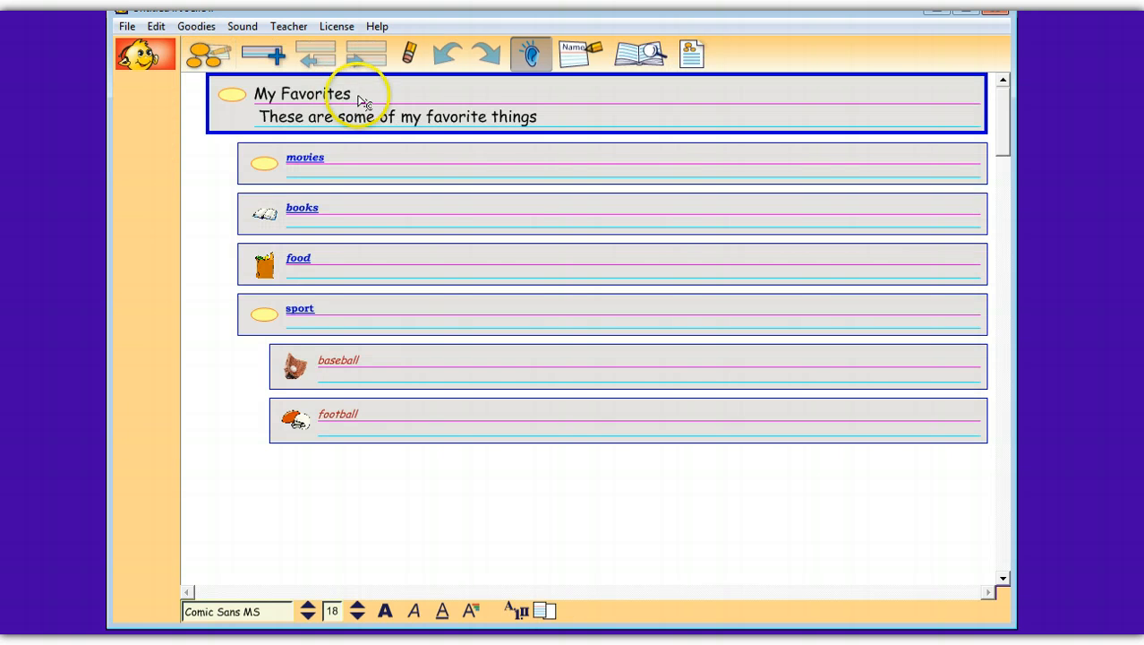
click(339, 94)
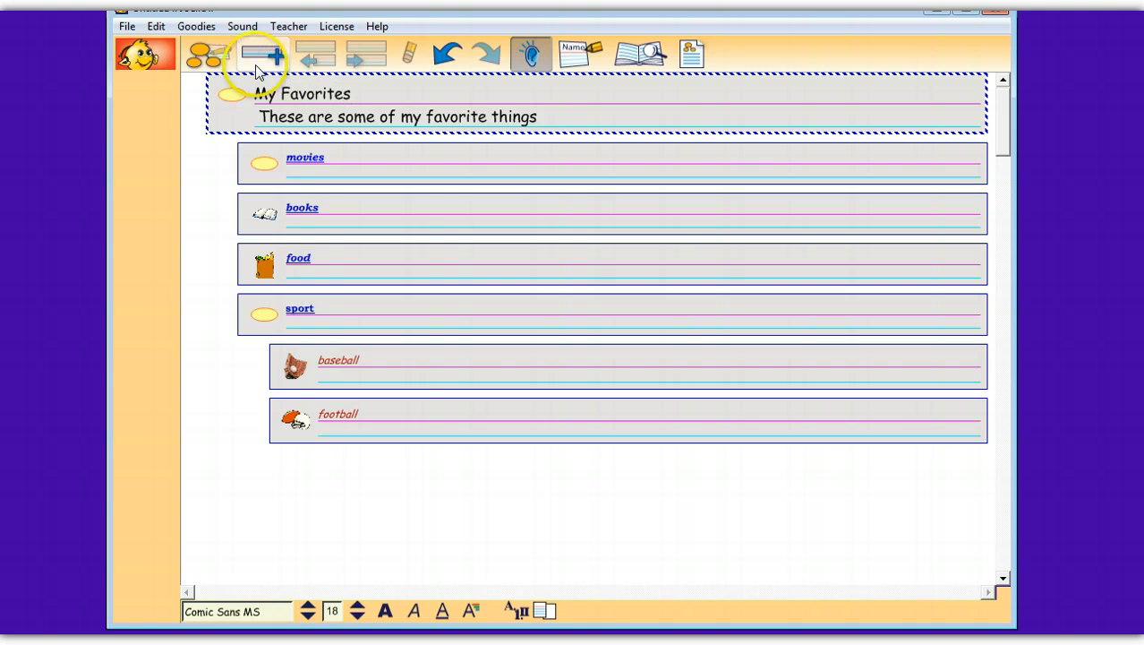
click(219, 56)
click(220, 56)
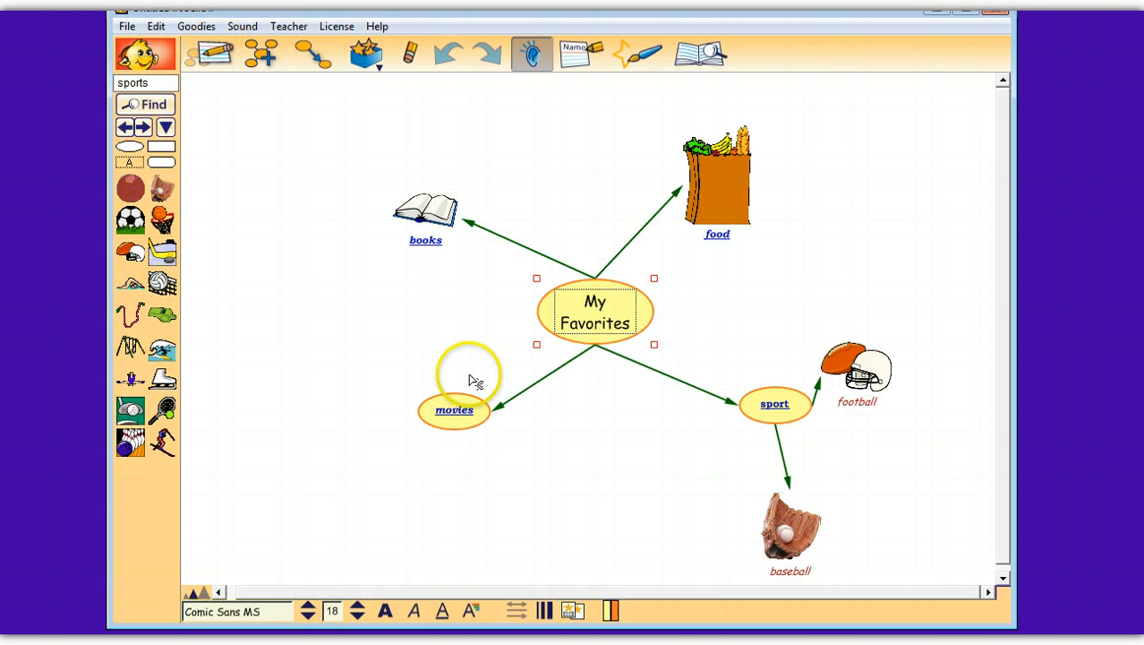
click(440, 412)
click(769, 403)
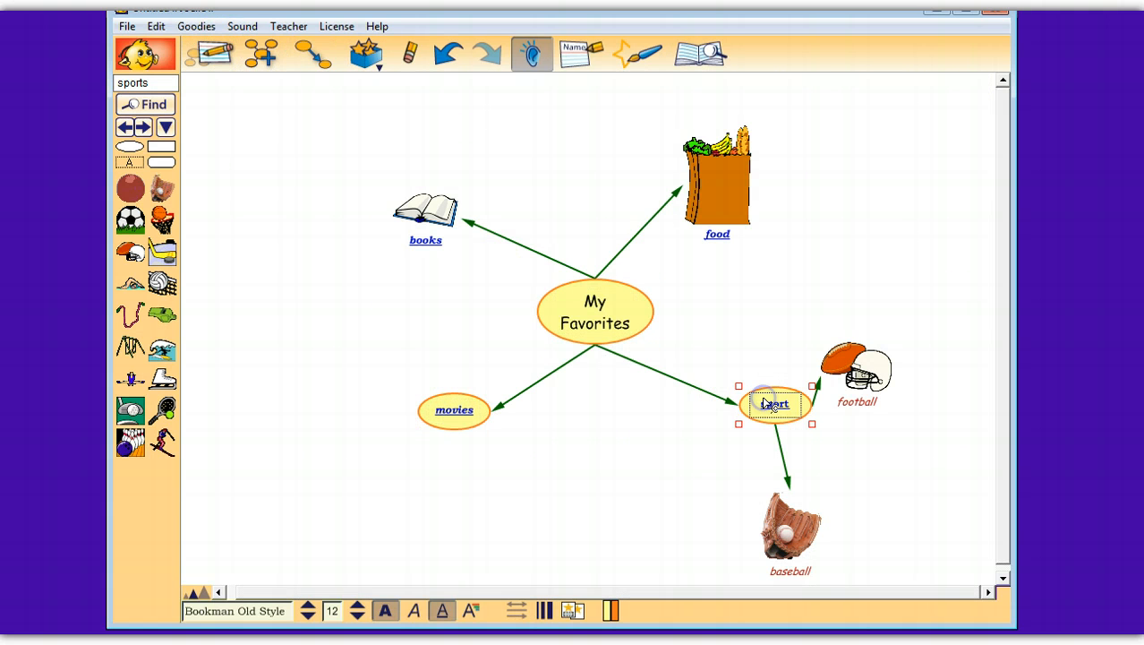
click(862, 386)
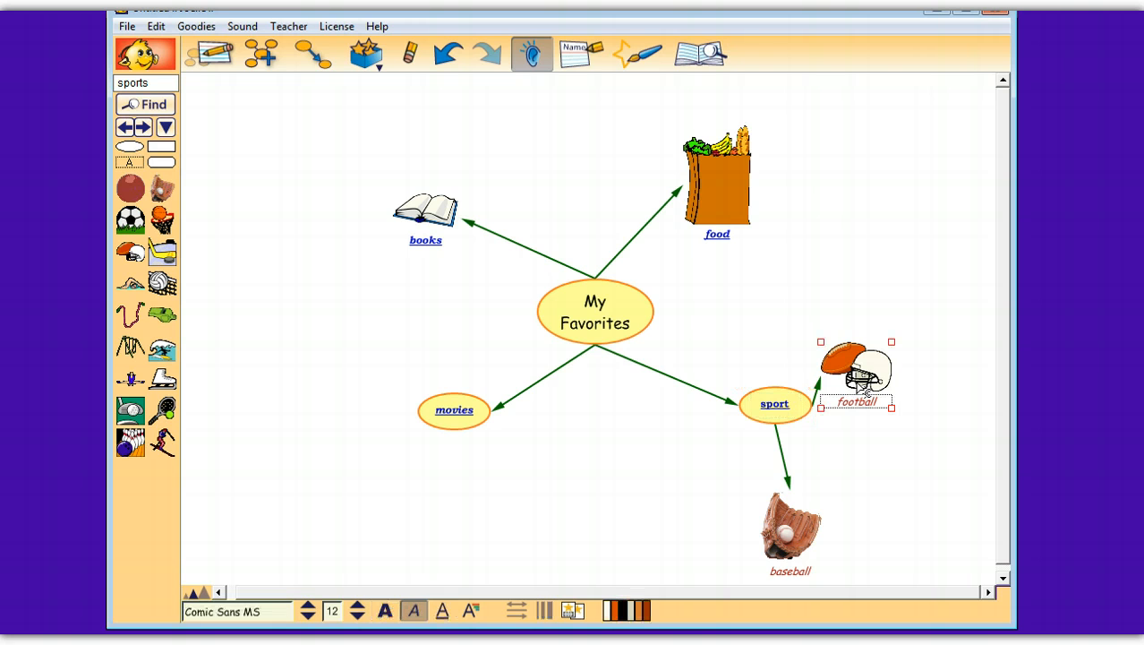
- Add a blank subtopic under football in the picture view and erase it in the writing view
click(261, 56)
click(222, 57)
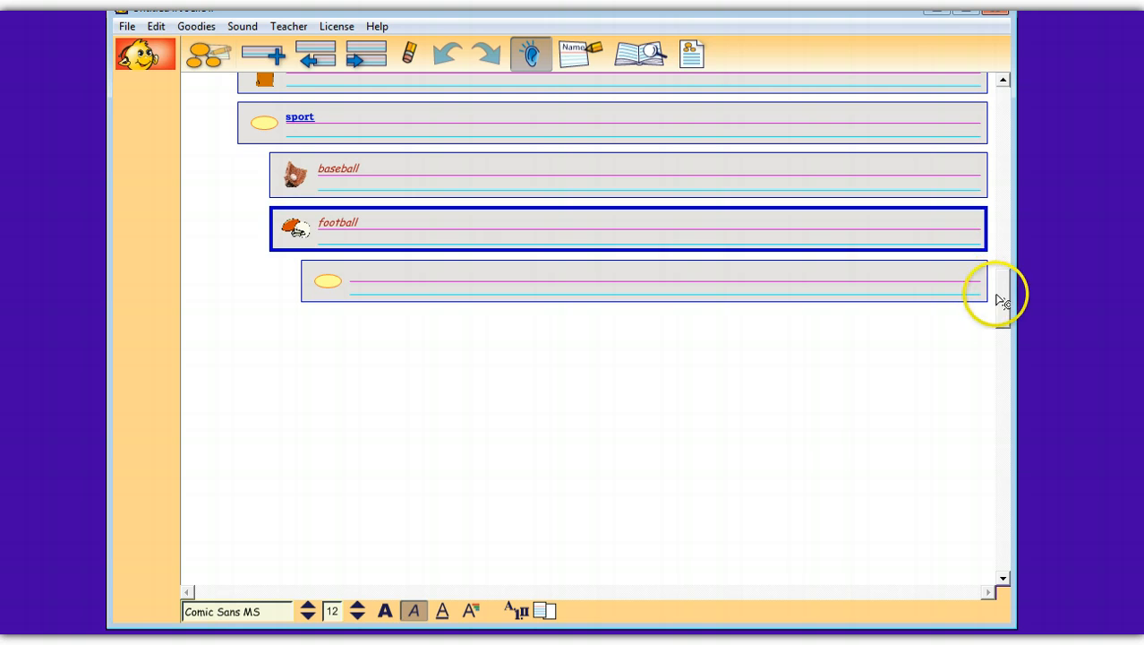
drag(996, 296, 985, 98)
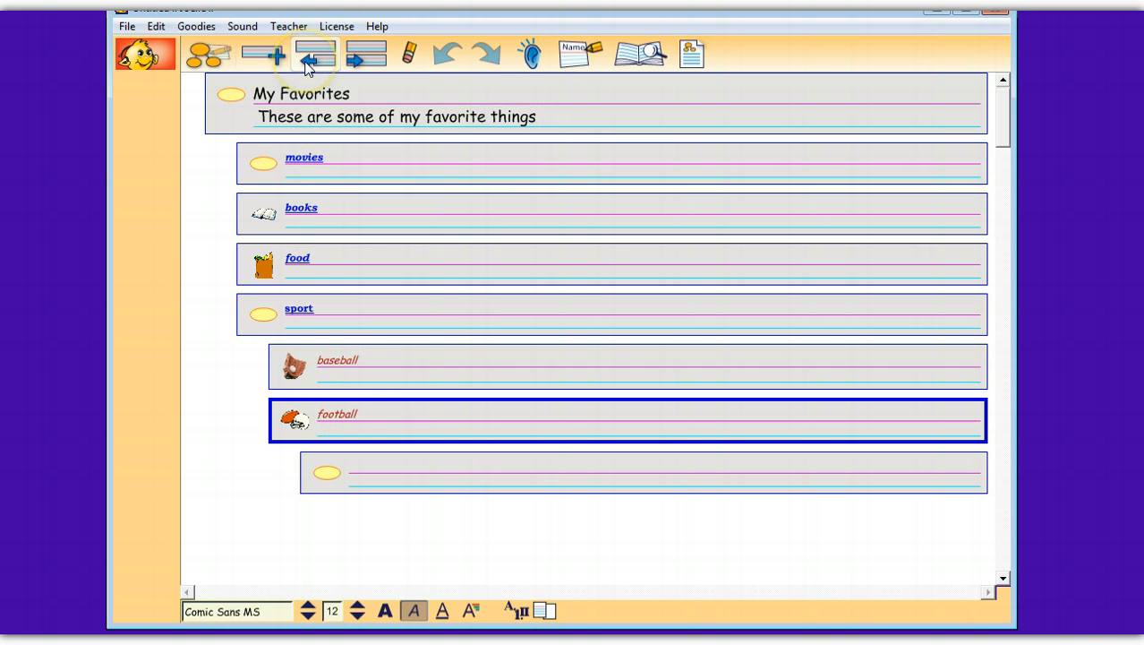
click(380, 465)
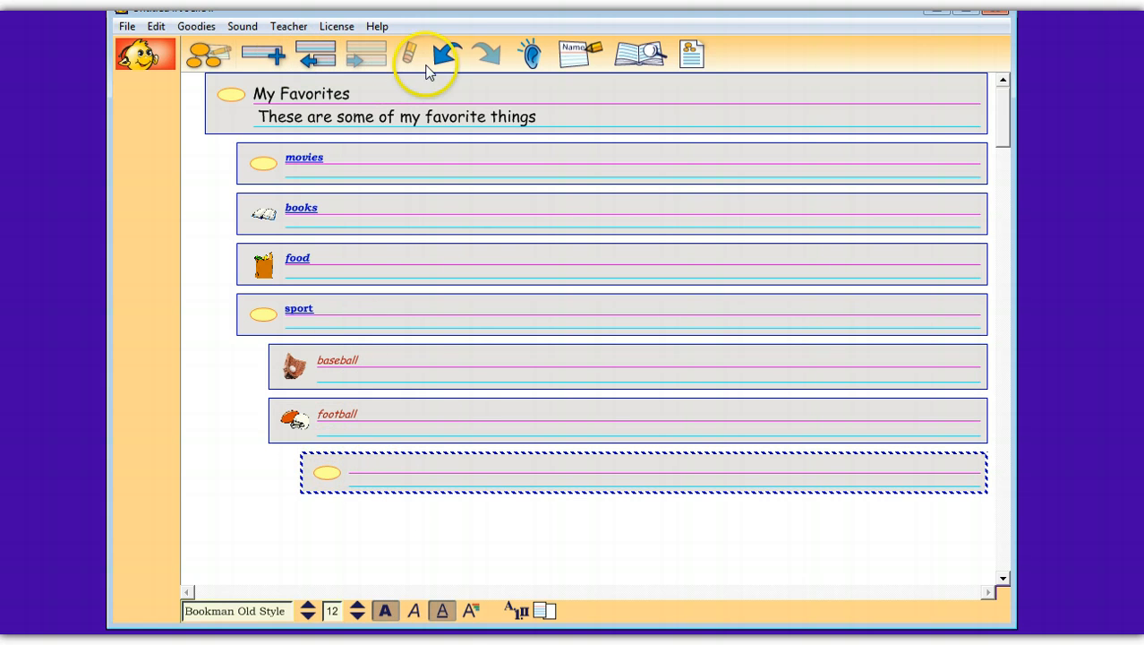
click(373, 455)
click(409, 52)
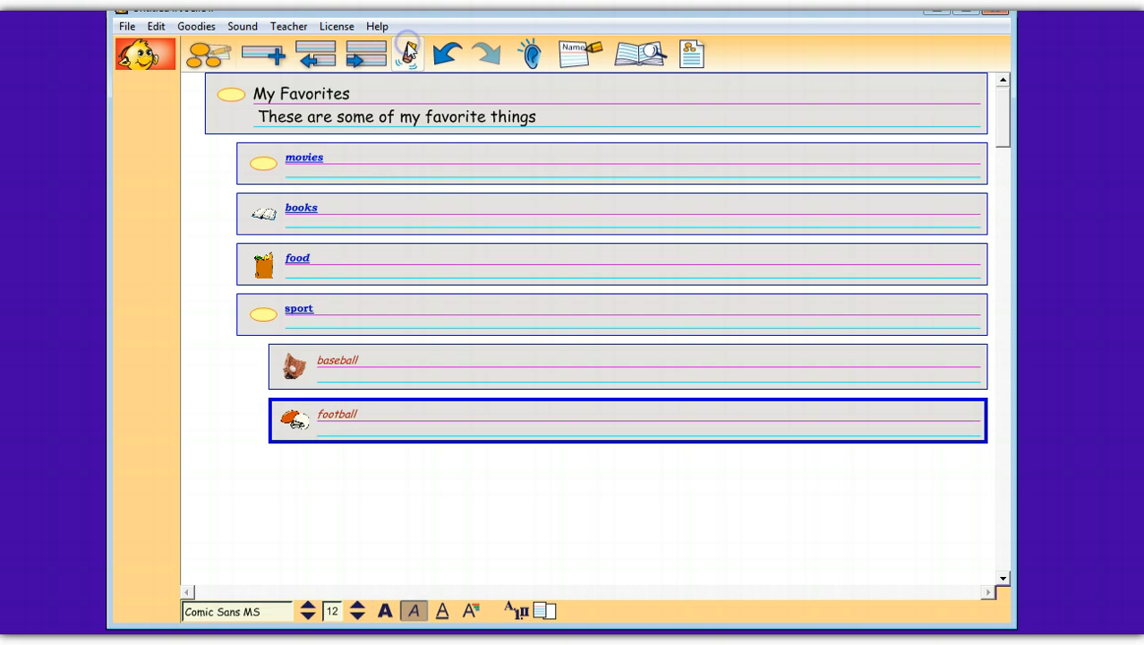
- Show the diagram in the picture view and return to the start of the outline in the writing view
click(208, 55)
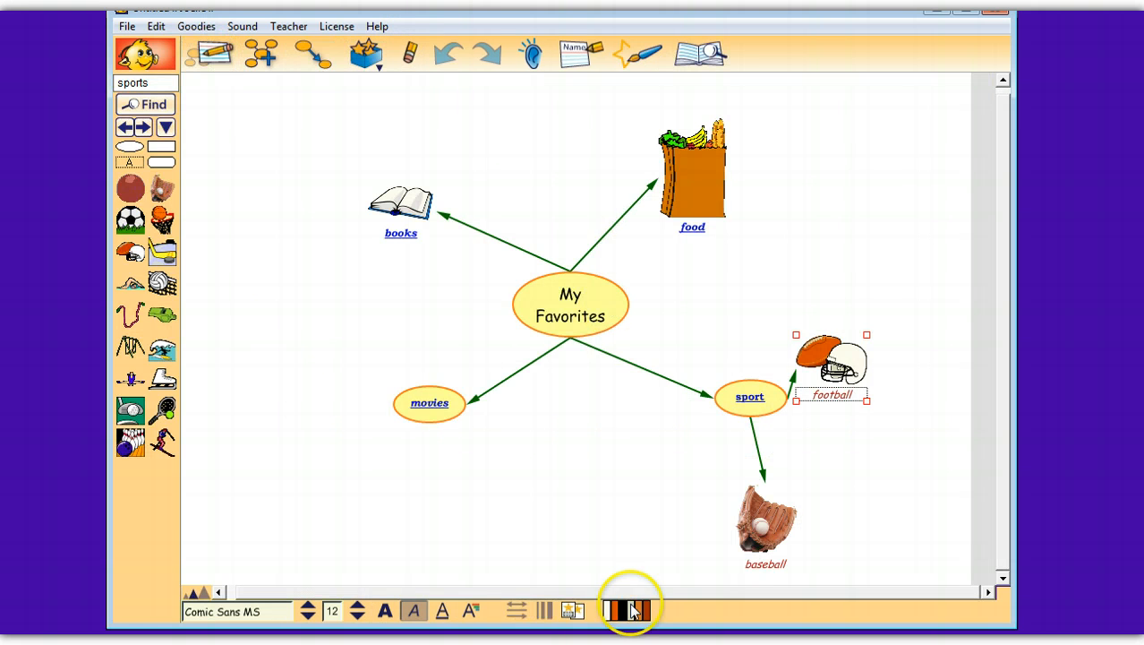
click(223, 55)
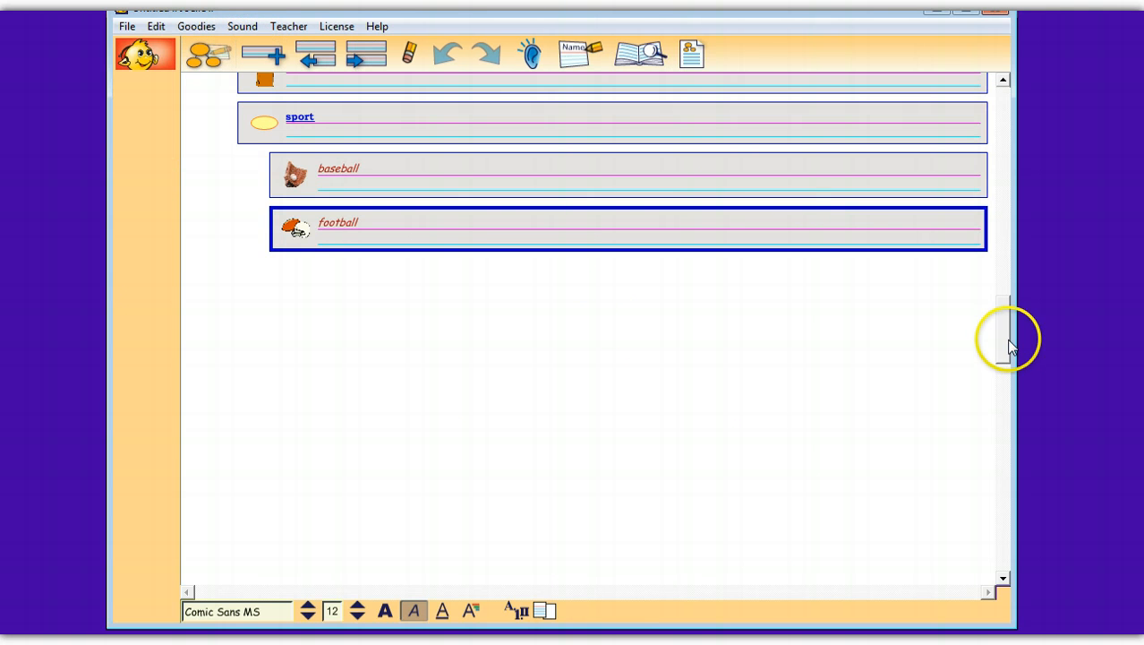
drag(1002, 315, 967, 27)
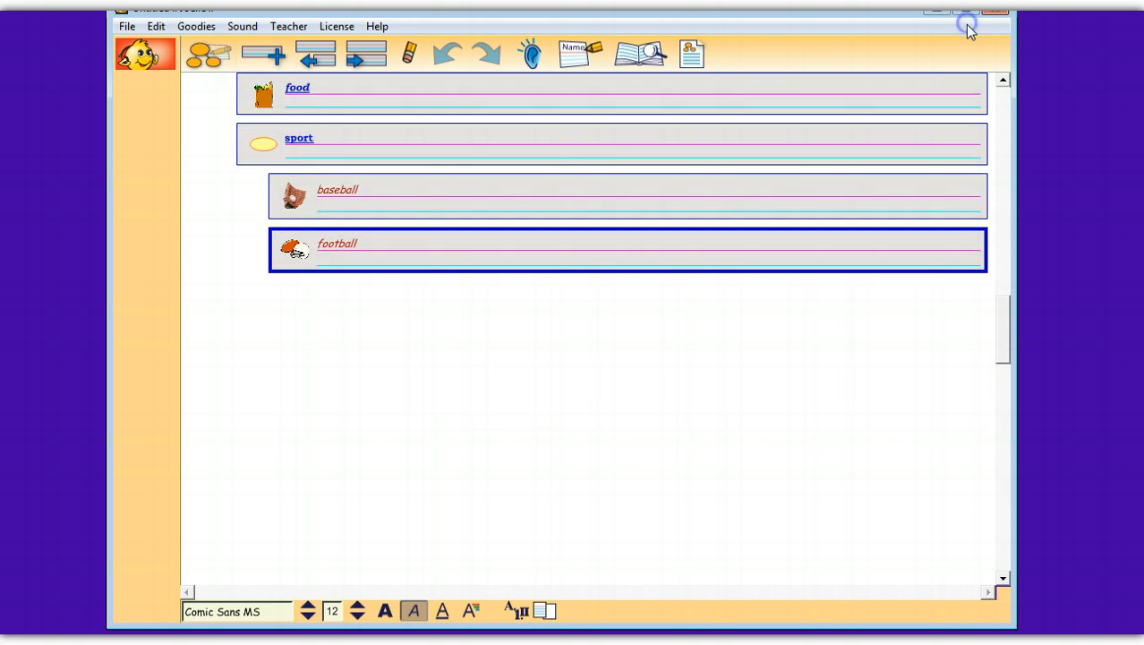
drag(1003, 338, 1000, 99)
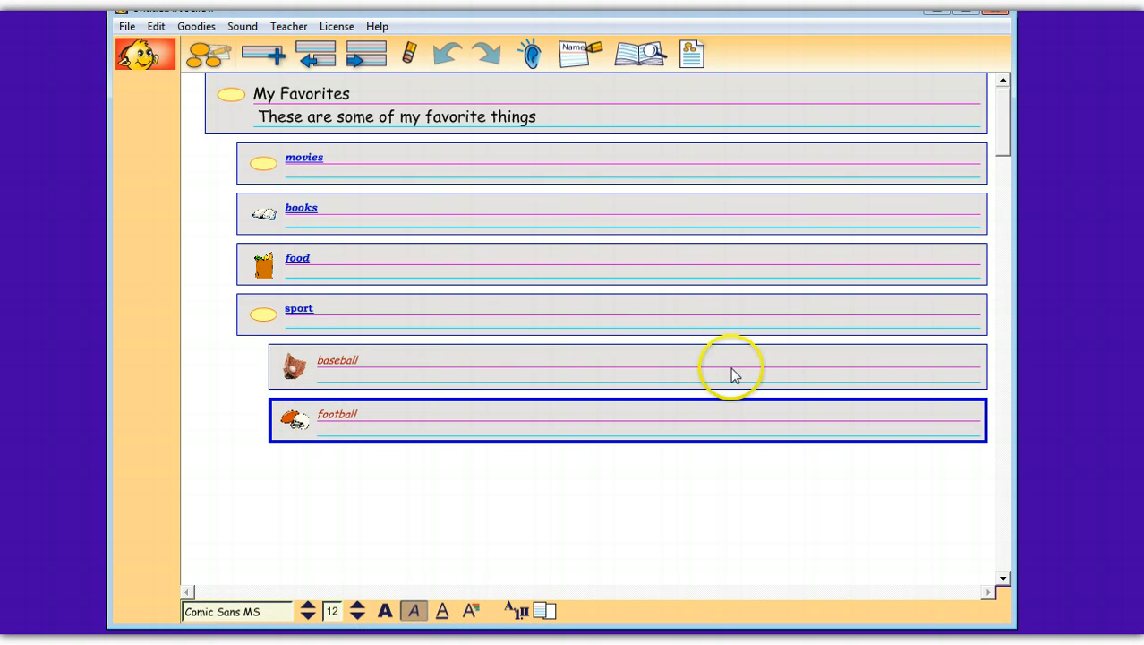
- Send the My Favorites outline to a word processor, choosing Microsoft Word
click(690, 55)
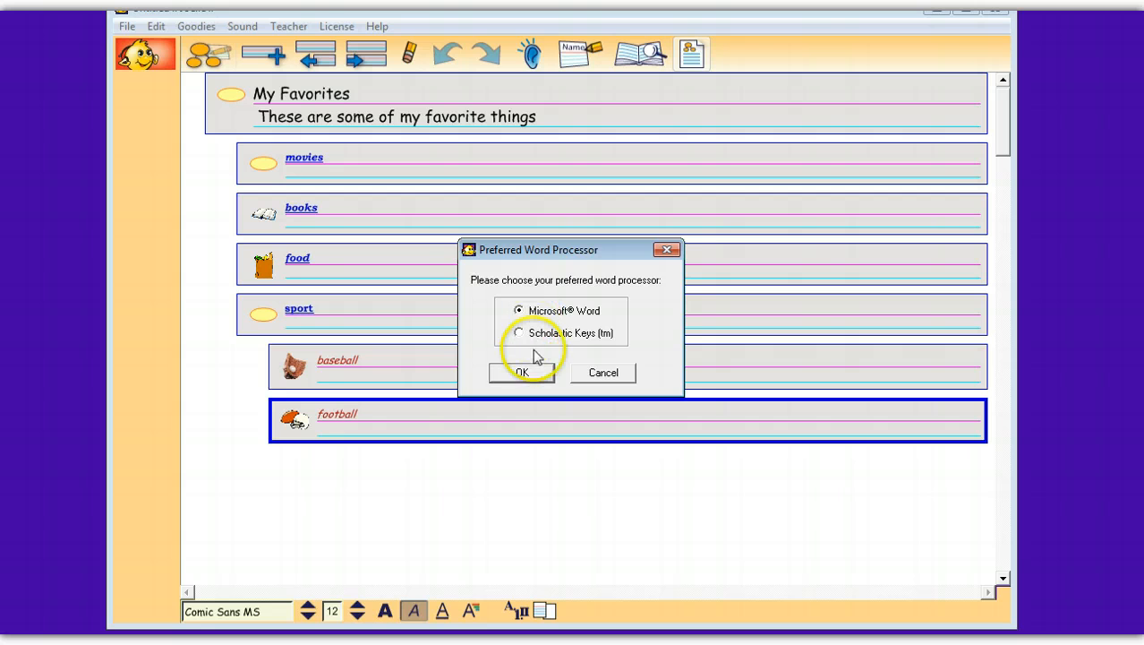
click(526, 373)
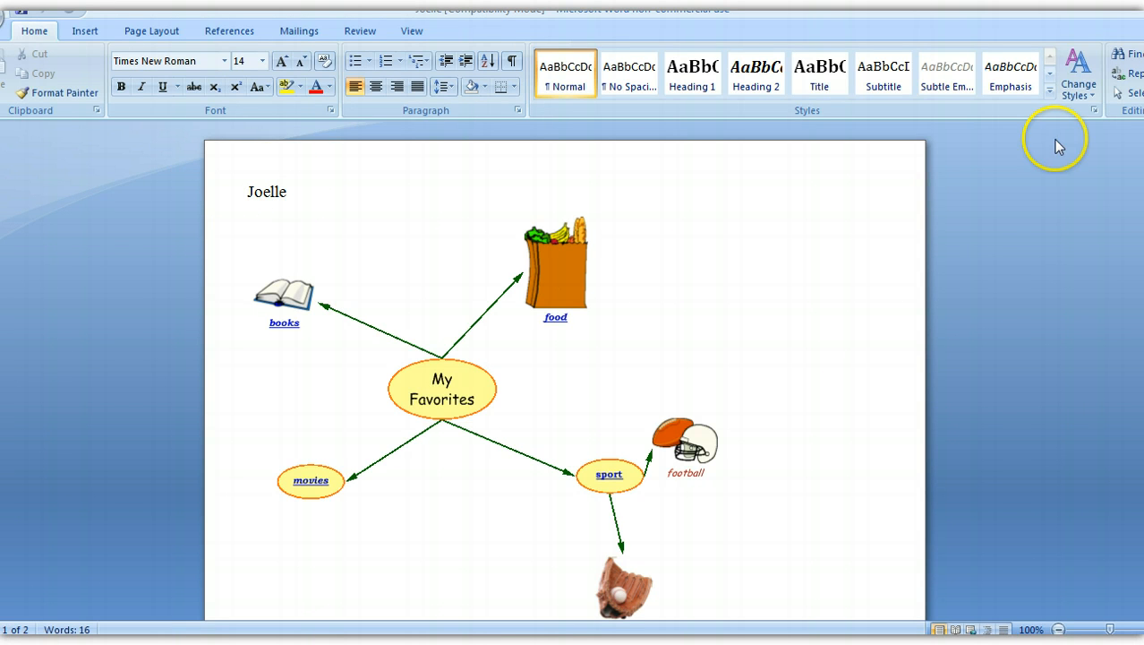
- Look through the exported diagram and outline in the Word document and switch back to the outline in Kidspiration
drag(1143, 170, 1143, 252)
click(1143, 252)
click(1143, 252)
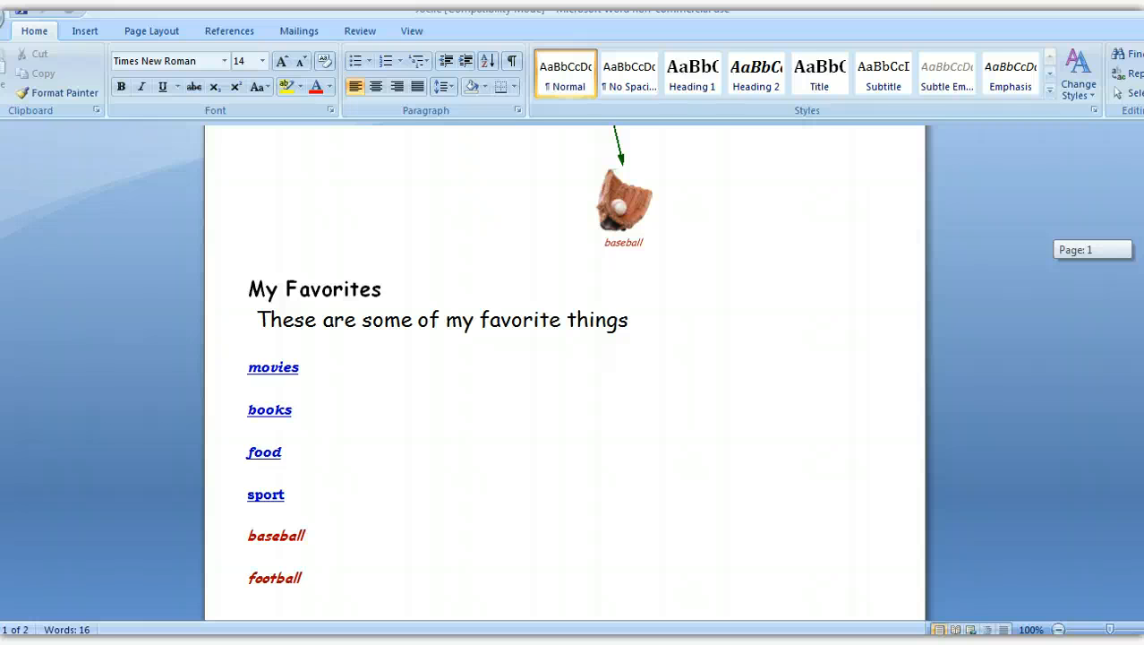
mouse_move(1143, 250)
mouse_down()
mouse_move(1143, 183)
mouse_move(1143, 245)
mouse_up()
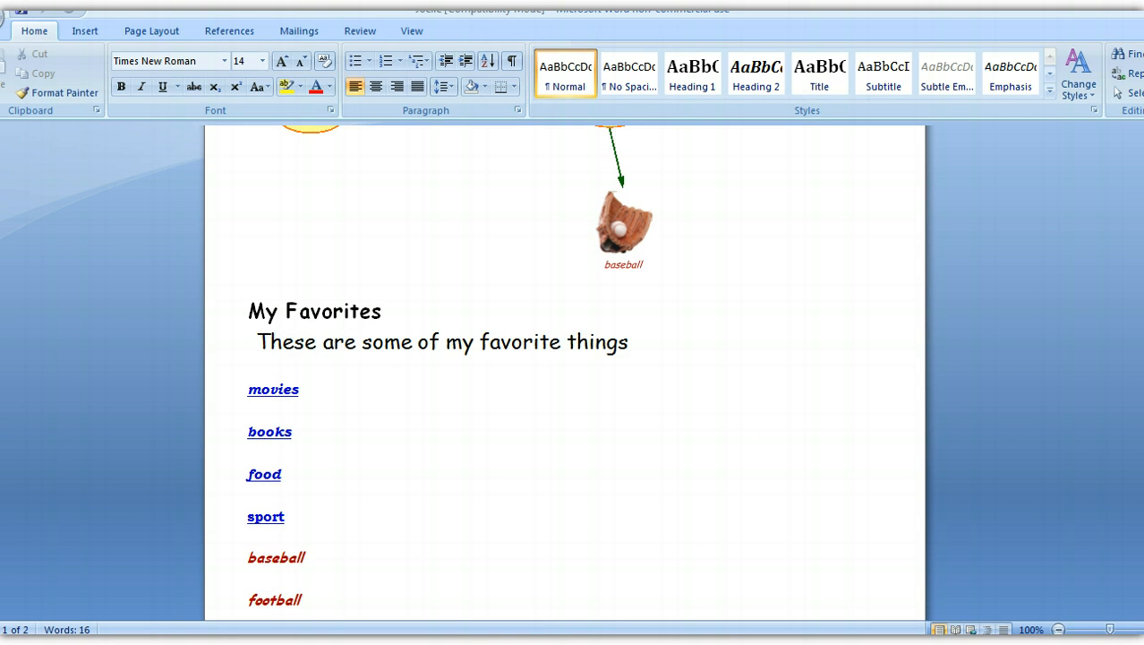
click(523, 616)
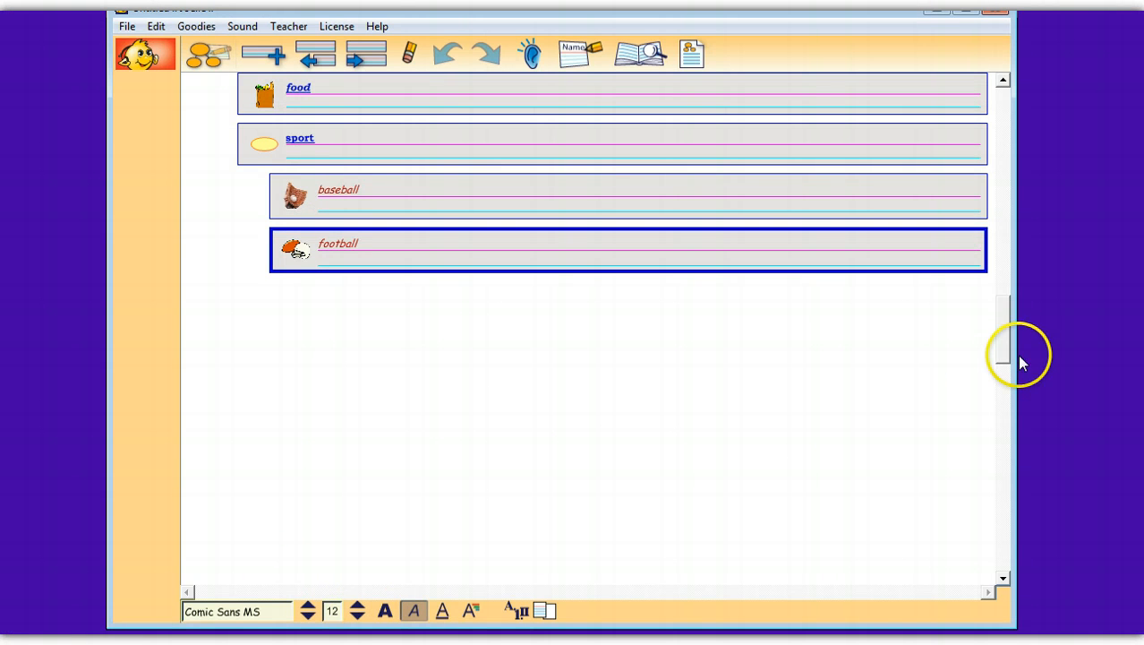
drag(996, 332, 984, 80)
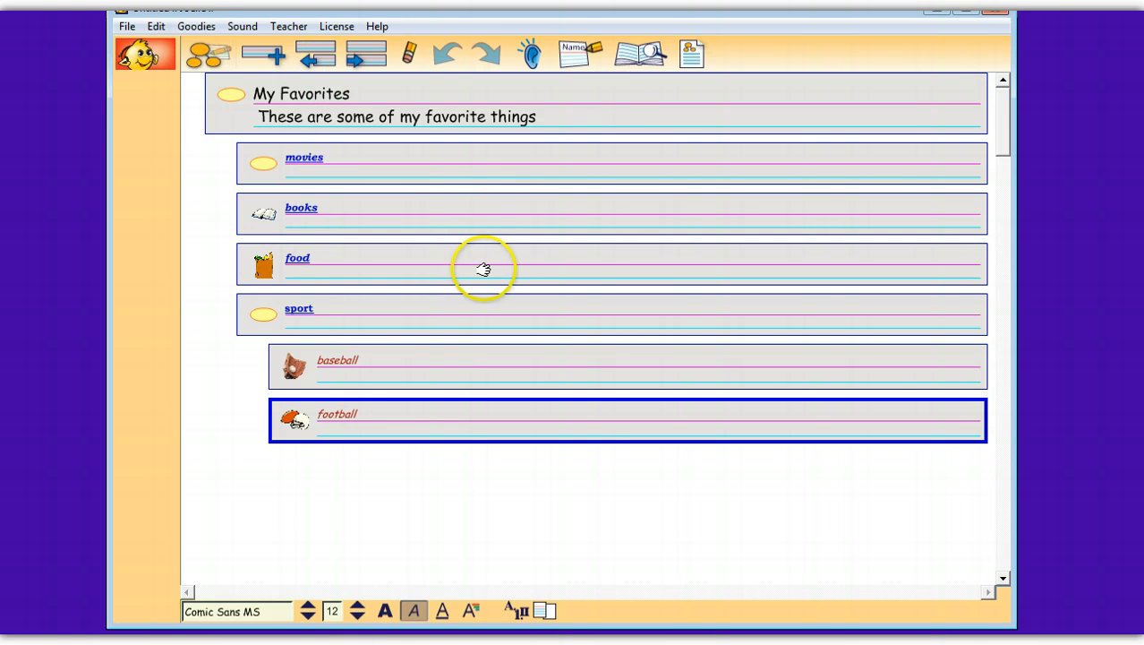